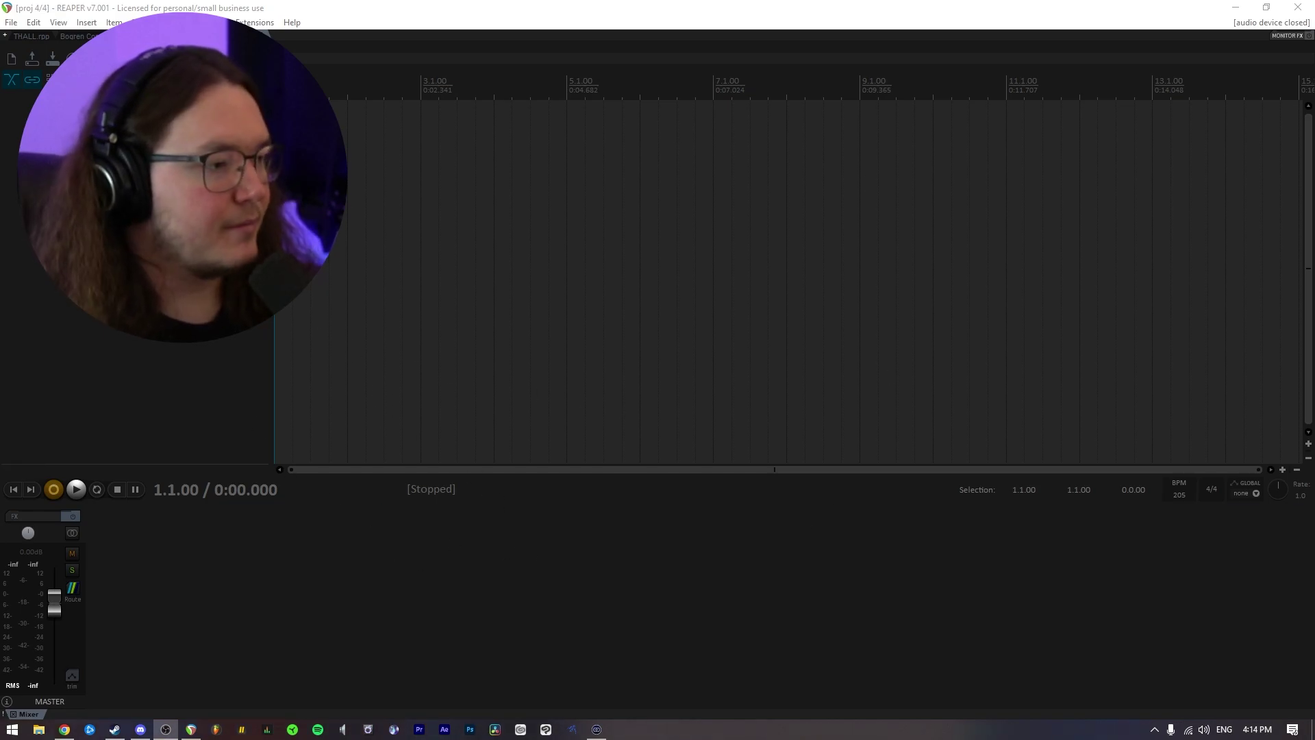
# Switch back to the REAPER project so the ASIO device runs again at 44.1kHz 24-bit
pyautogui.hotkey('alt', 'Tab')
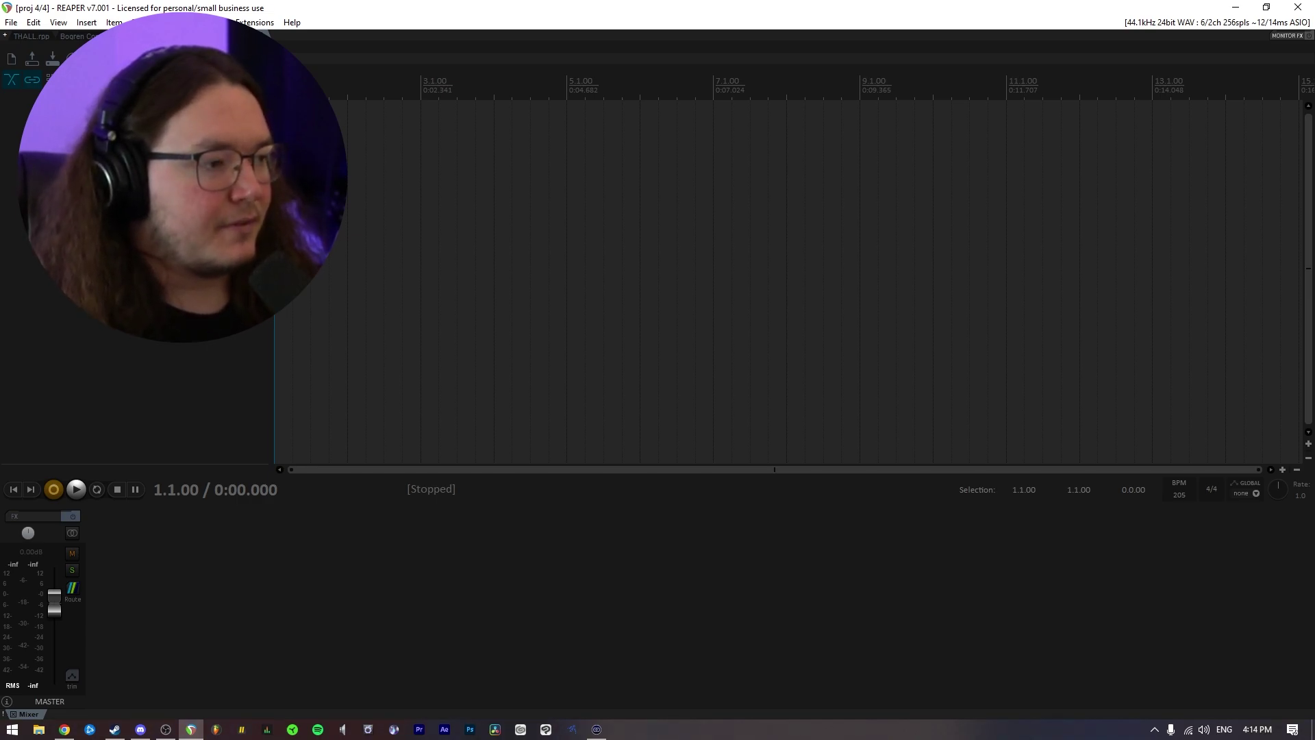
# Add two empty tracks, then check Track 1's FX browser scan options and close it without rescanning
pyautogui.hotkey('ctrl', 't')
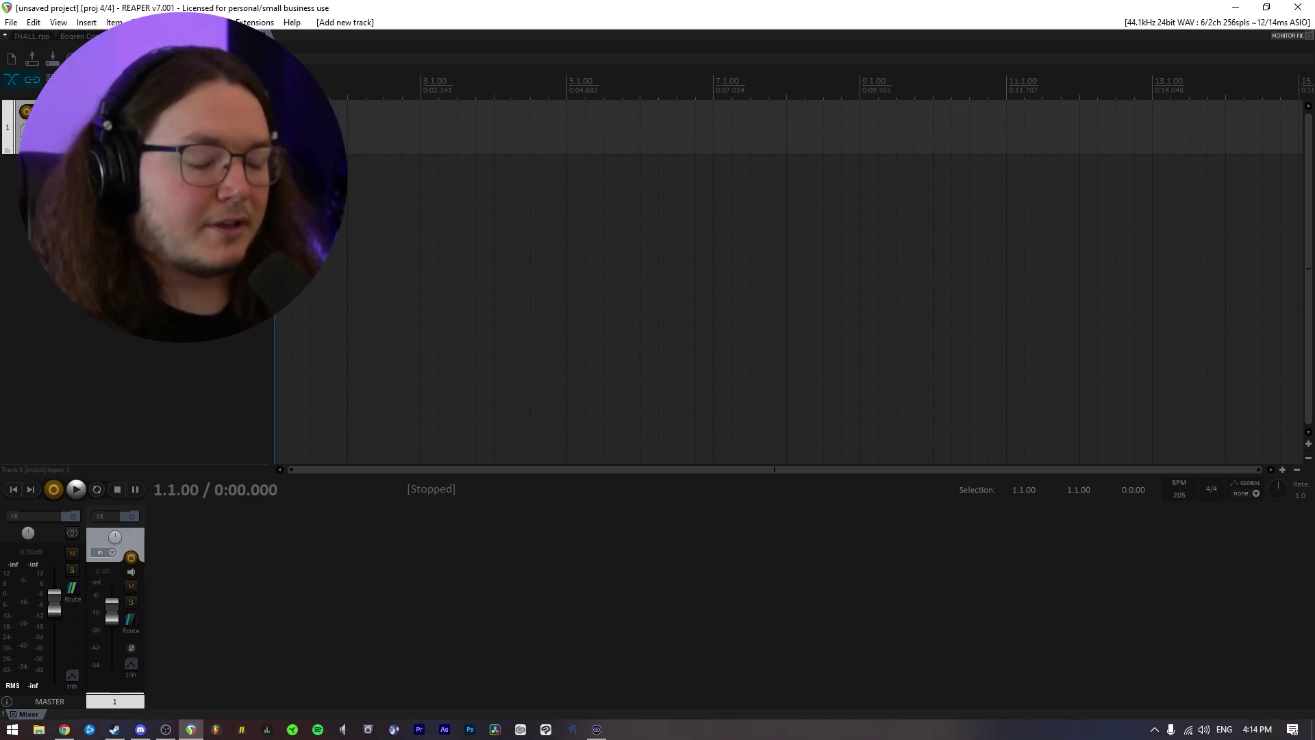
pyautogui.hotkey('ctrl', 't')
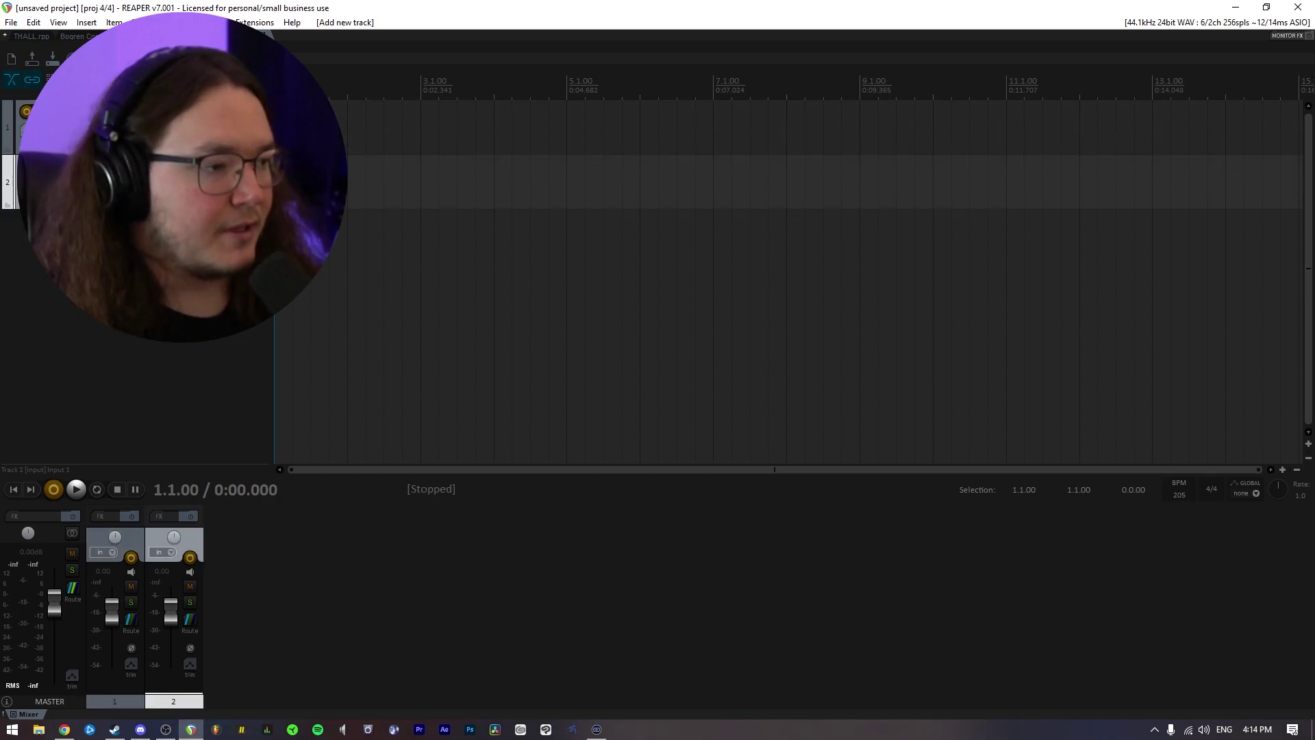
pyautogui.click(261, 115)
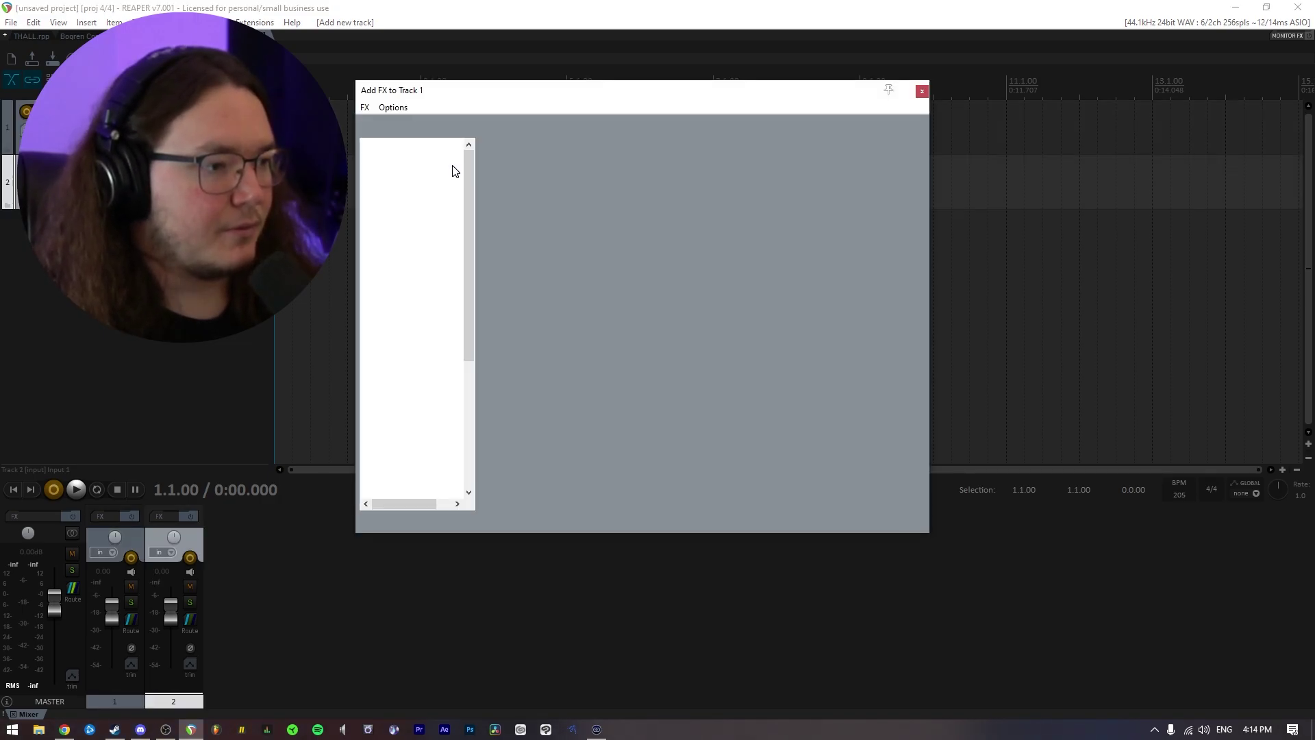
pyautogui.click(365, 107)
pyautogui.click(404, 190)
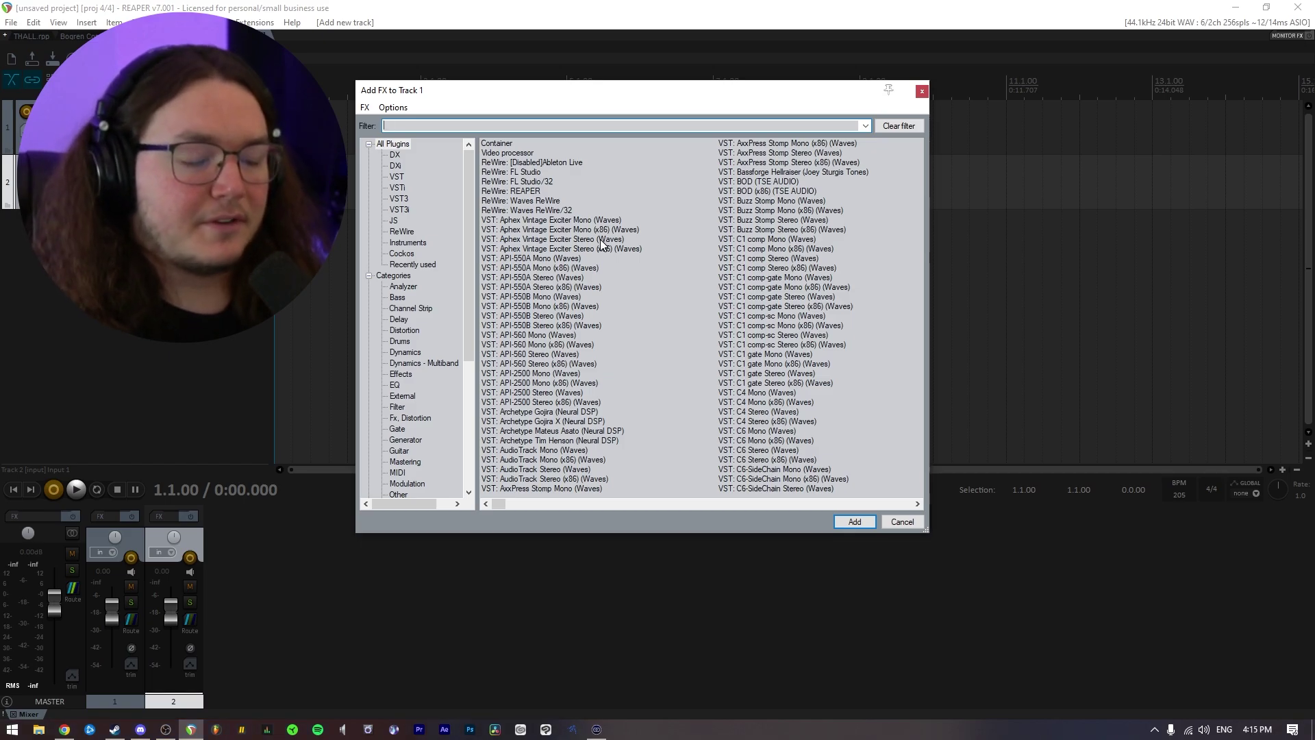
pyautogui.click(365, 107)
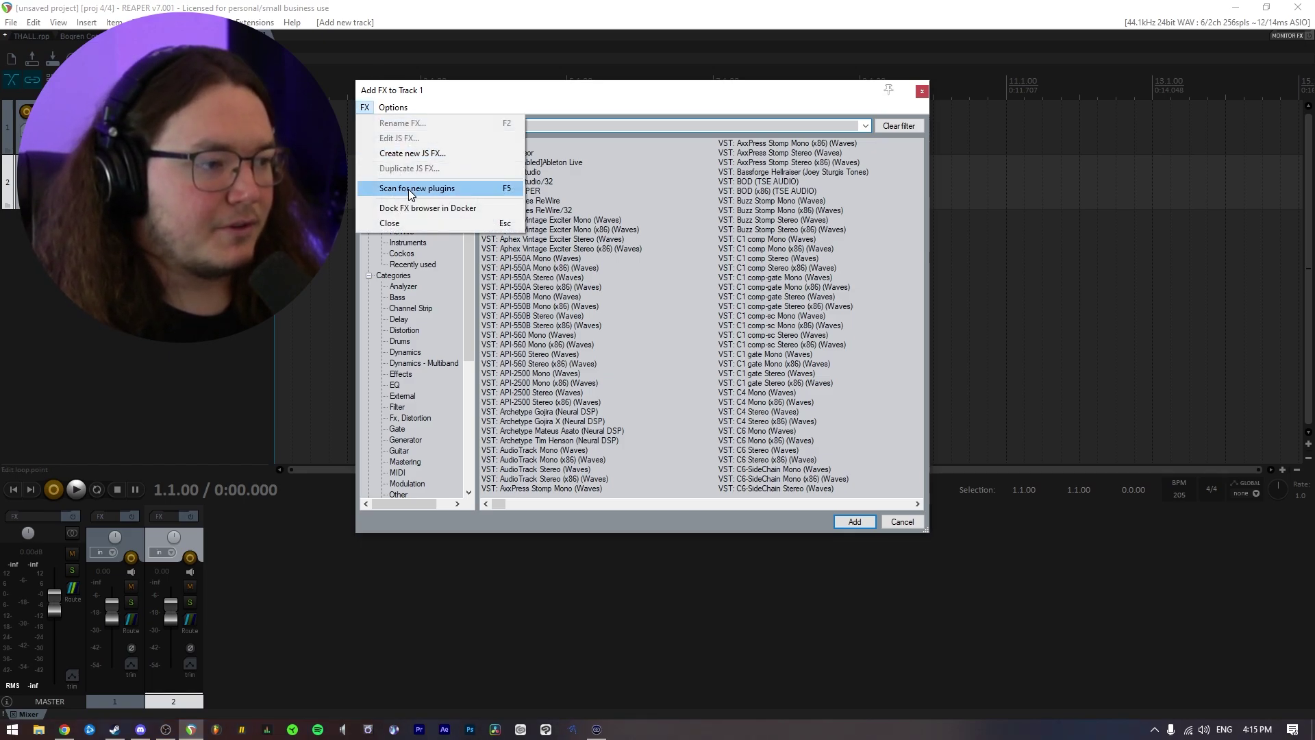
pyautogui.click(622, 104)
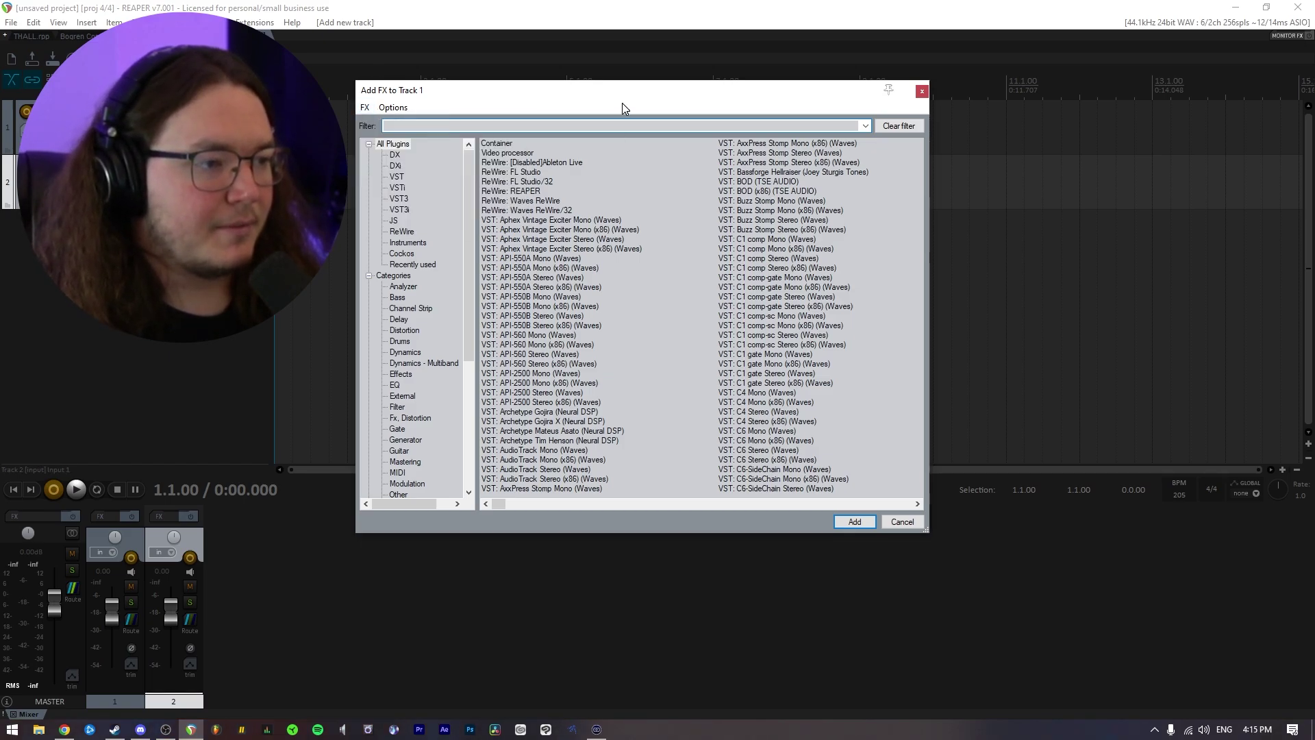
pyautogui.click(922, 91)
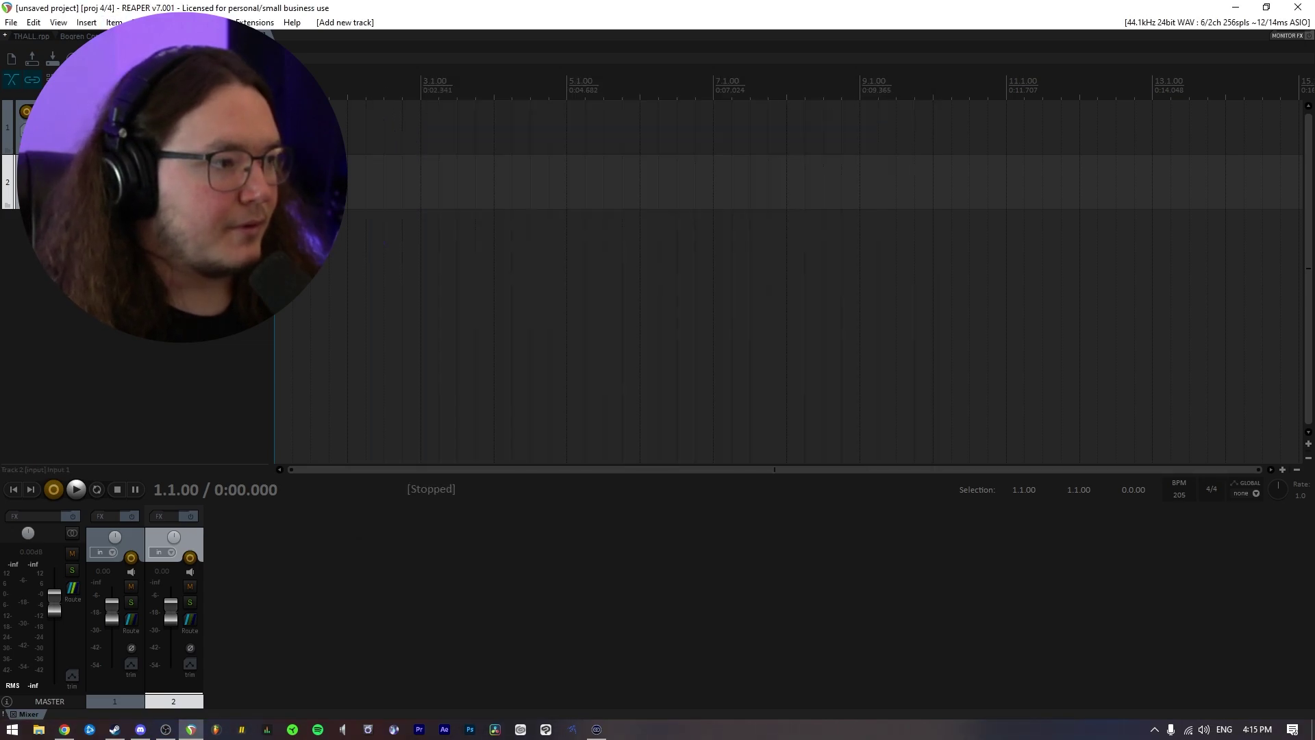
pyautogui.click(169, 22)
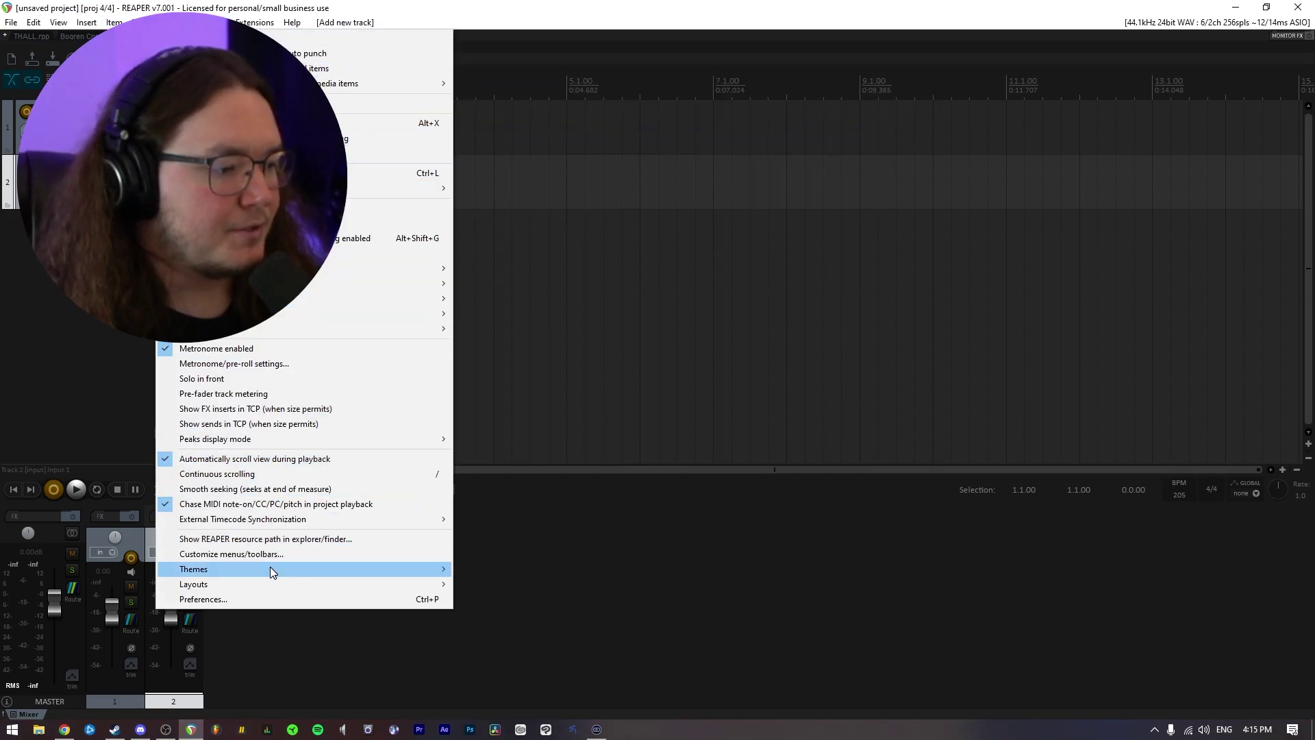
pyautogui.click(271, 597)
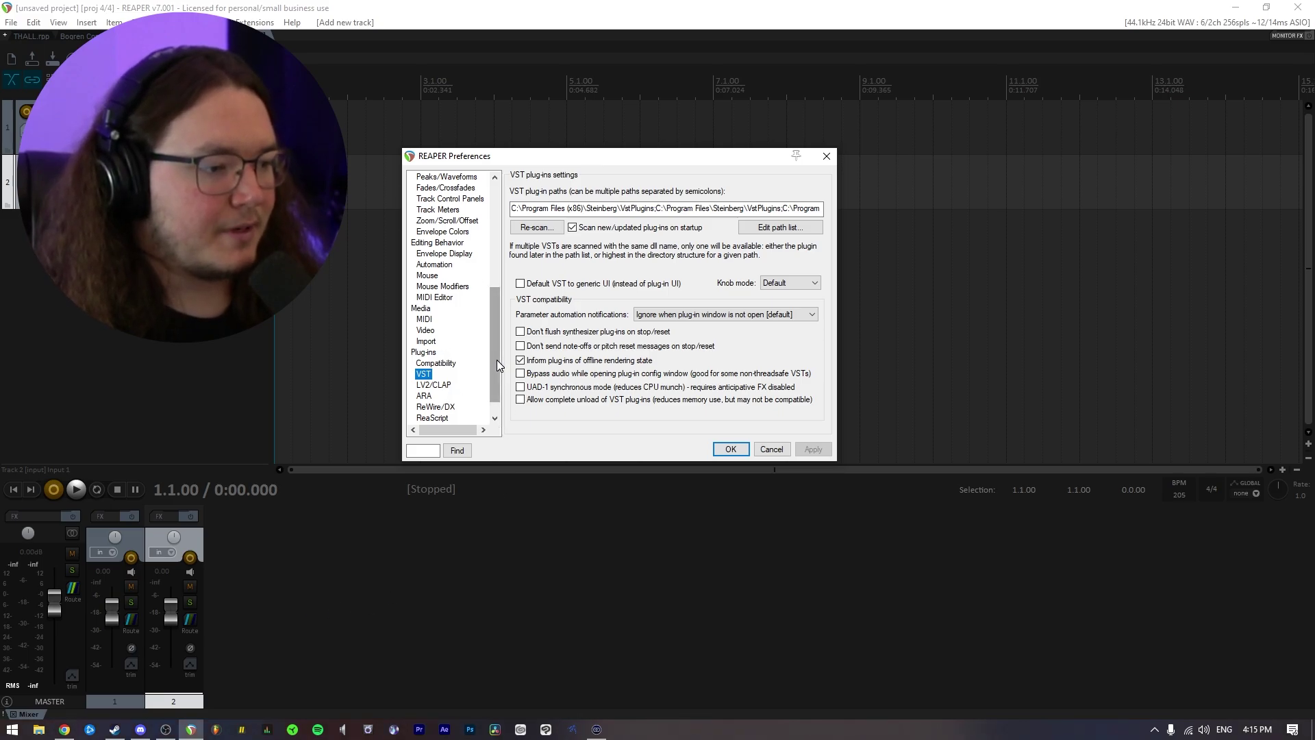
pyautogui.scroll(-1, 497, 363)
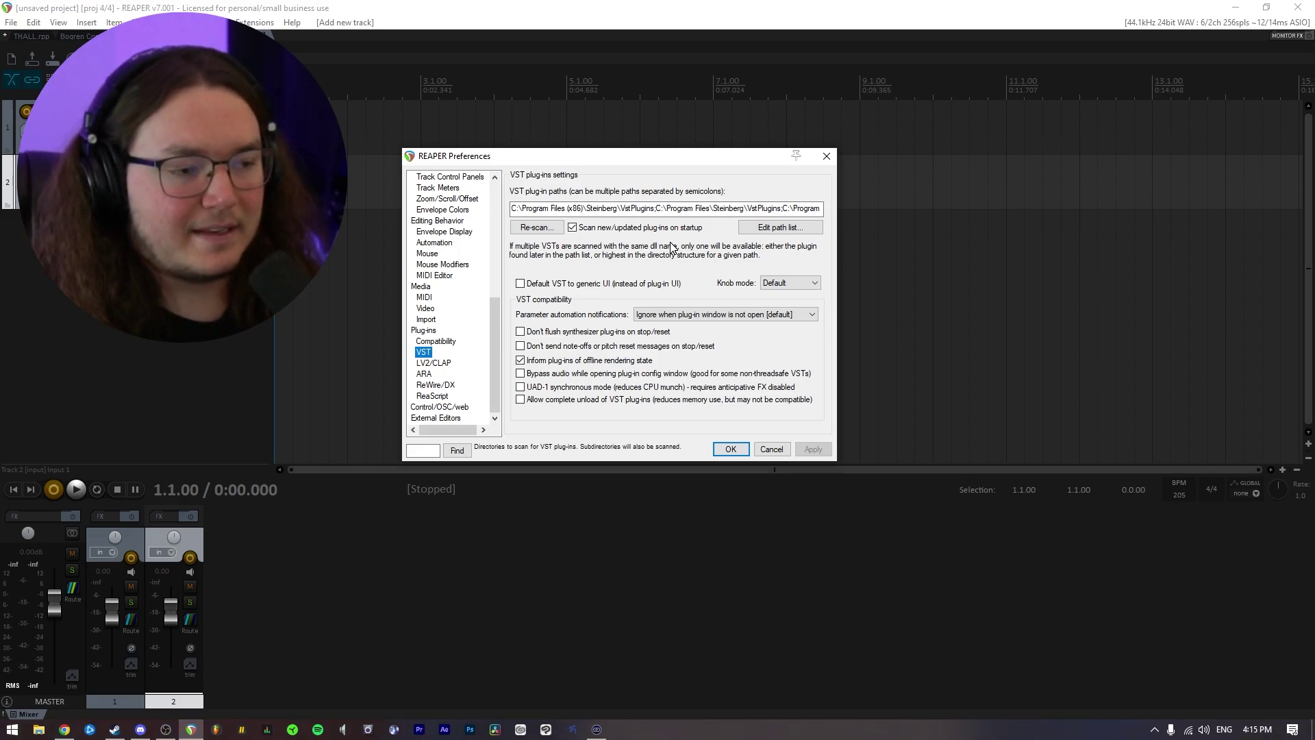
pyautogui.click(780, 232)
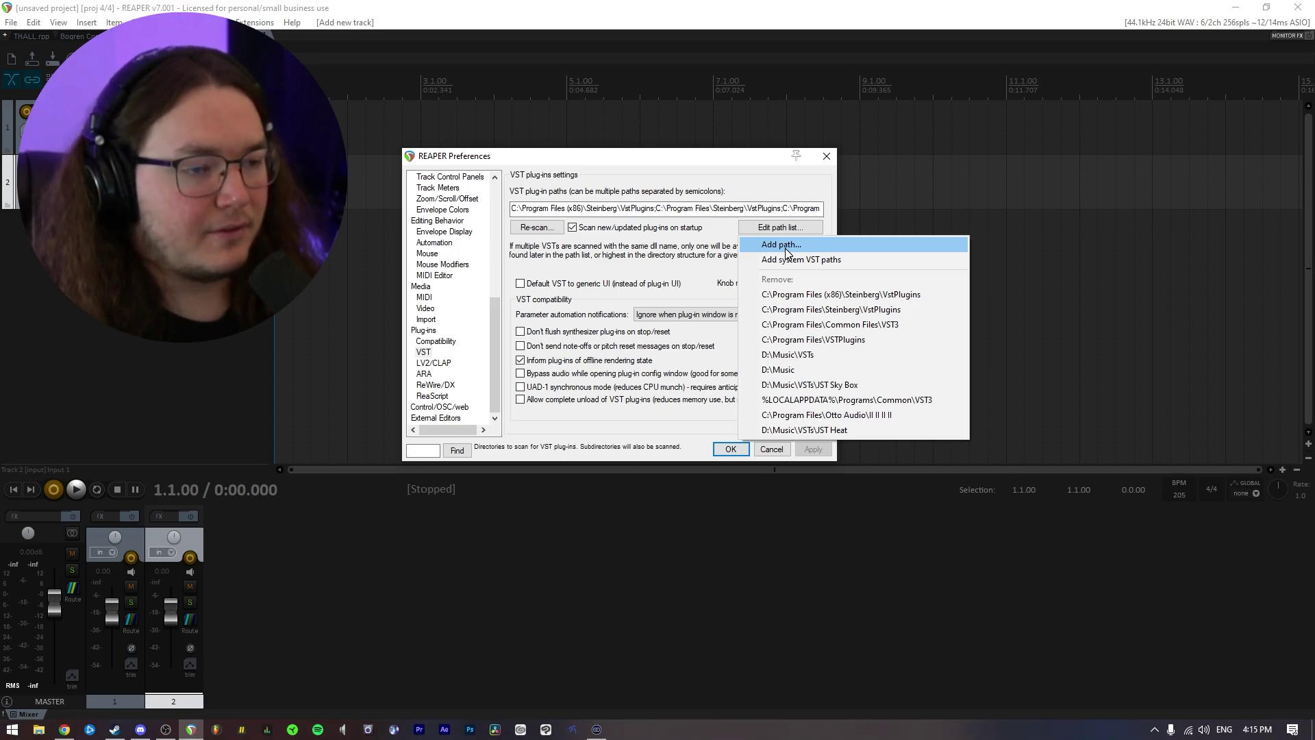
pyautogui.click(786, 253)
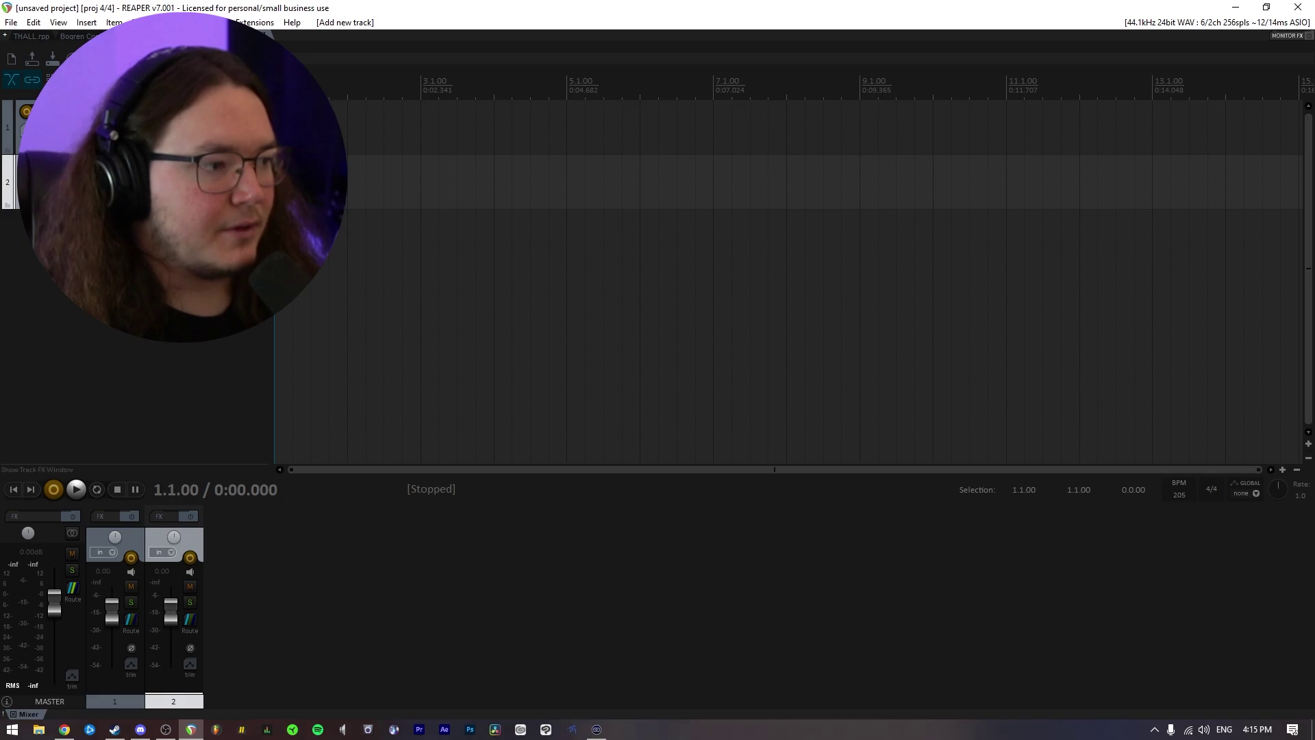
# Open Track 1's Add FX browser and show its Scan for new plugins option
pyautogui.click(267, 113)
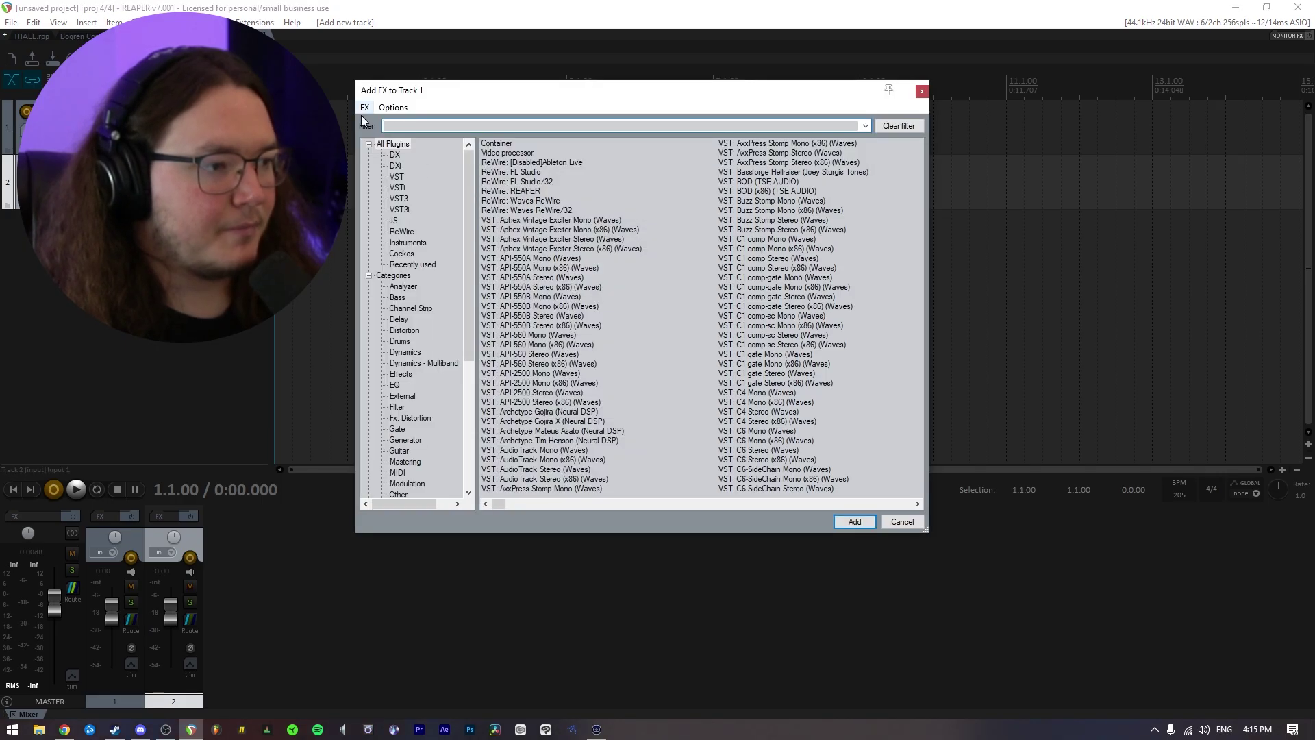
pyautogui.click(365, 108)
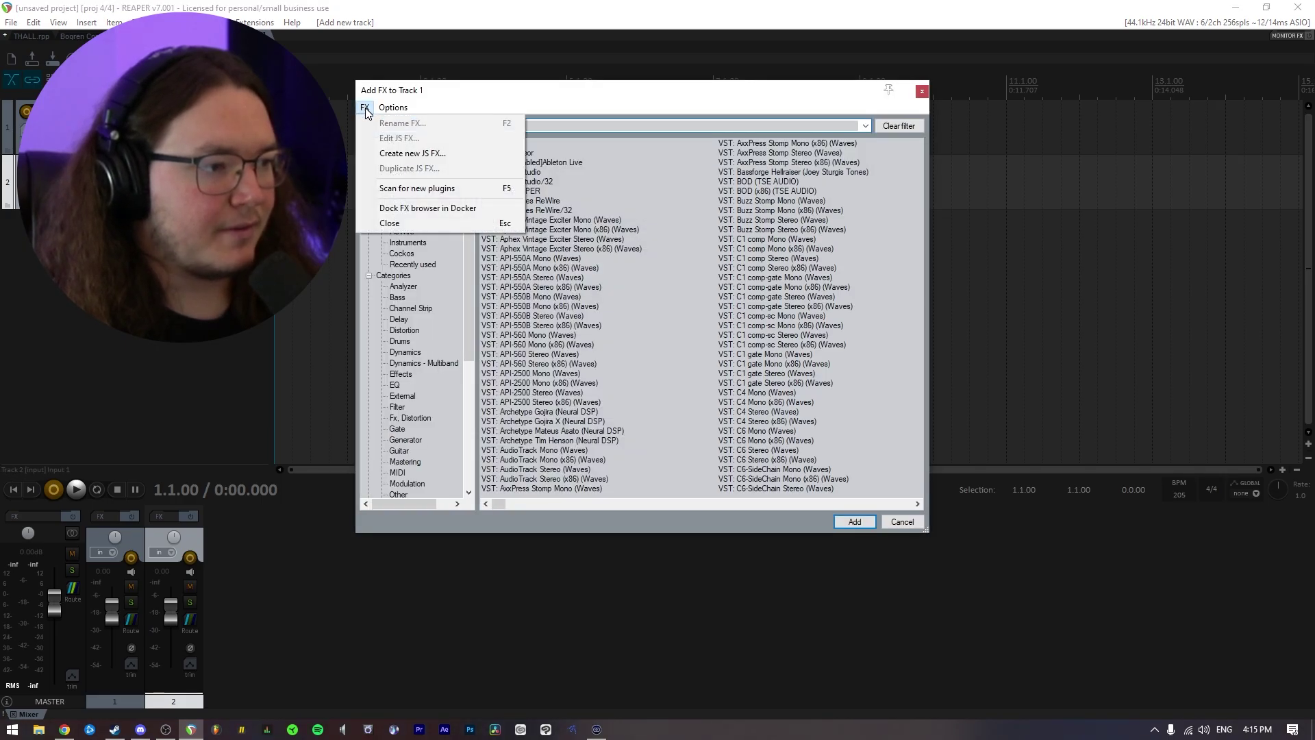
# Bring iLok License Manager fully into view and start entering a licence activation code
pyautogui.click(425, 189)
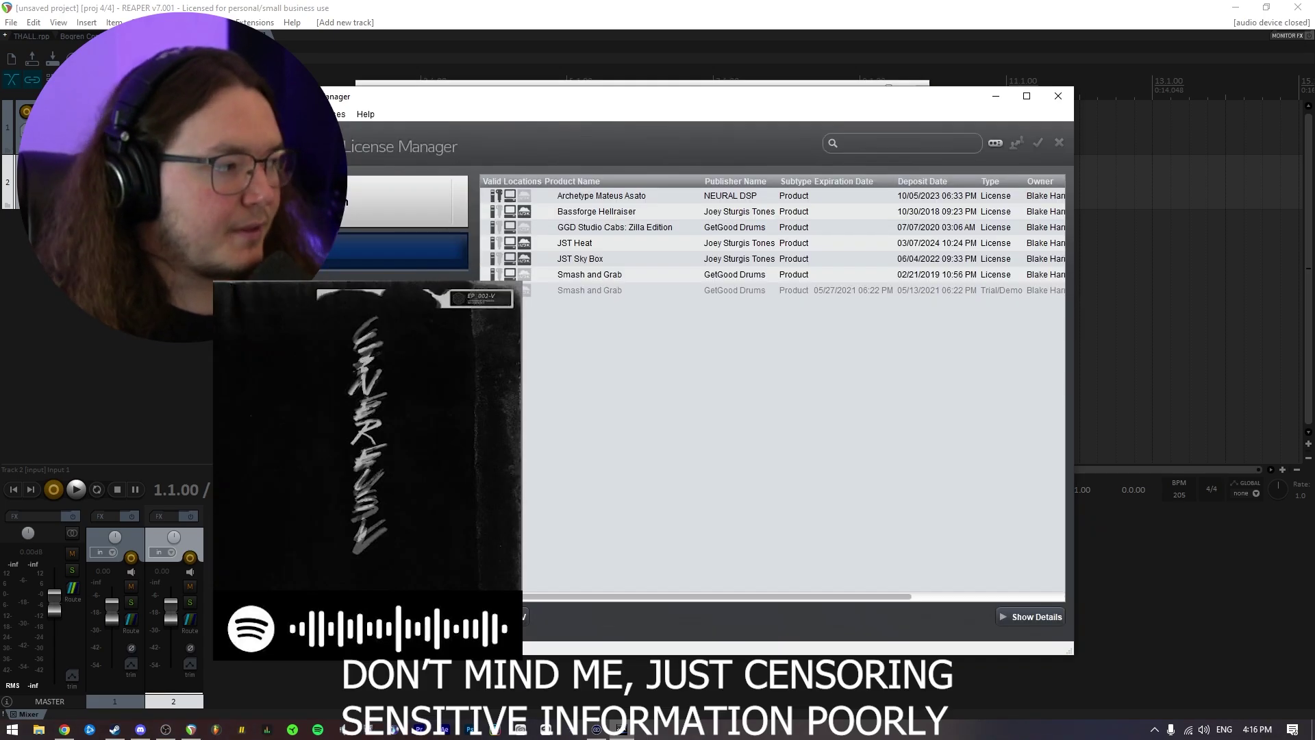
pyautogui.moveTo(602, 106); pyautogui.dragTo(638, 99)
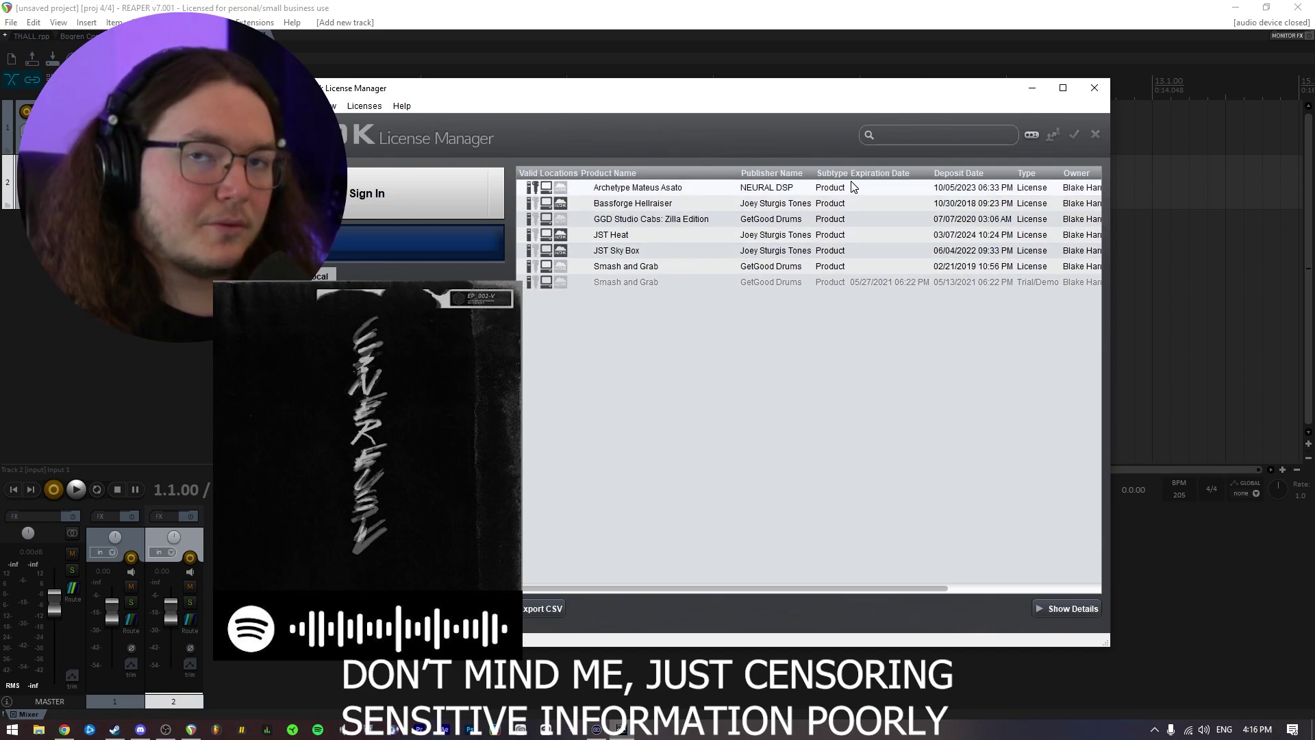
pyautogui.click(1031, 134)
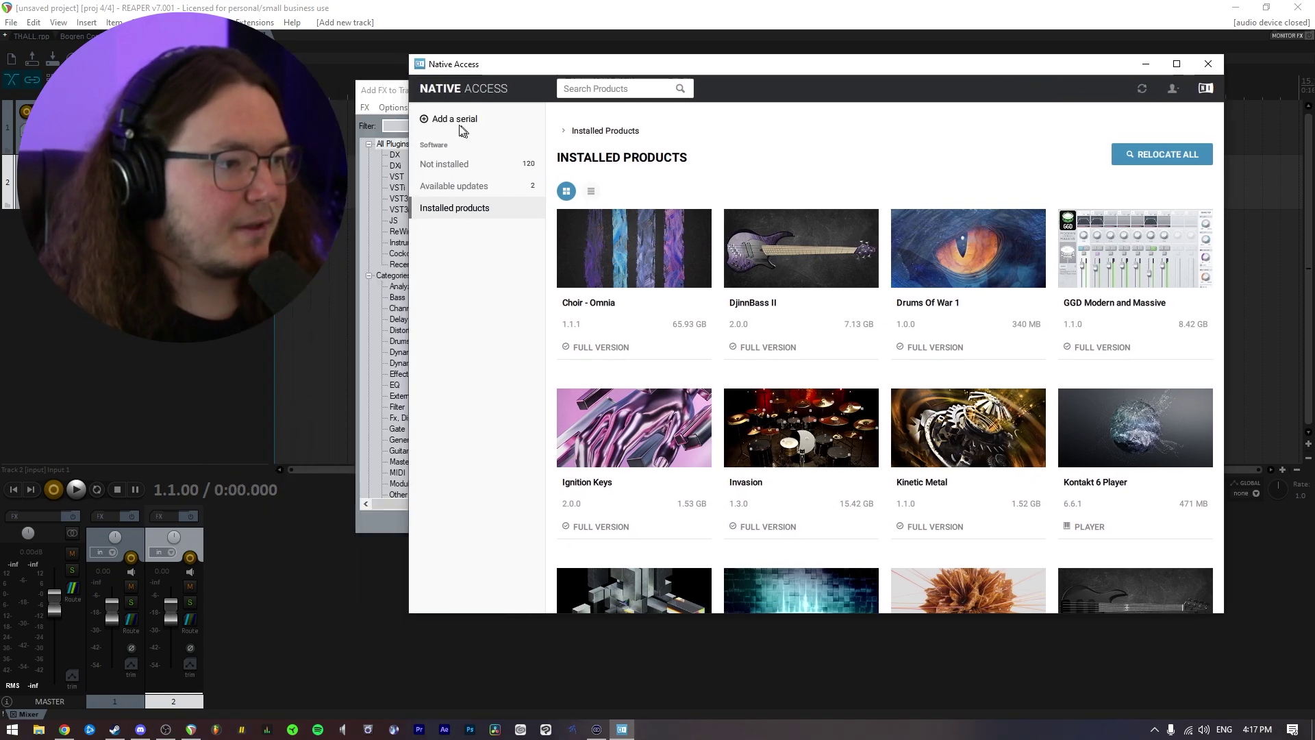
# Start adding a product serial in Native Access, then cancel it
pyautogui.click(441, 122)
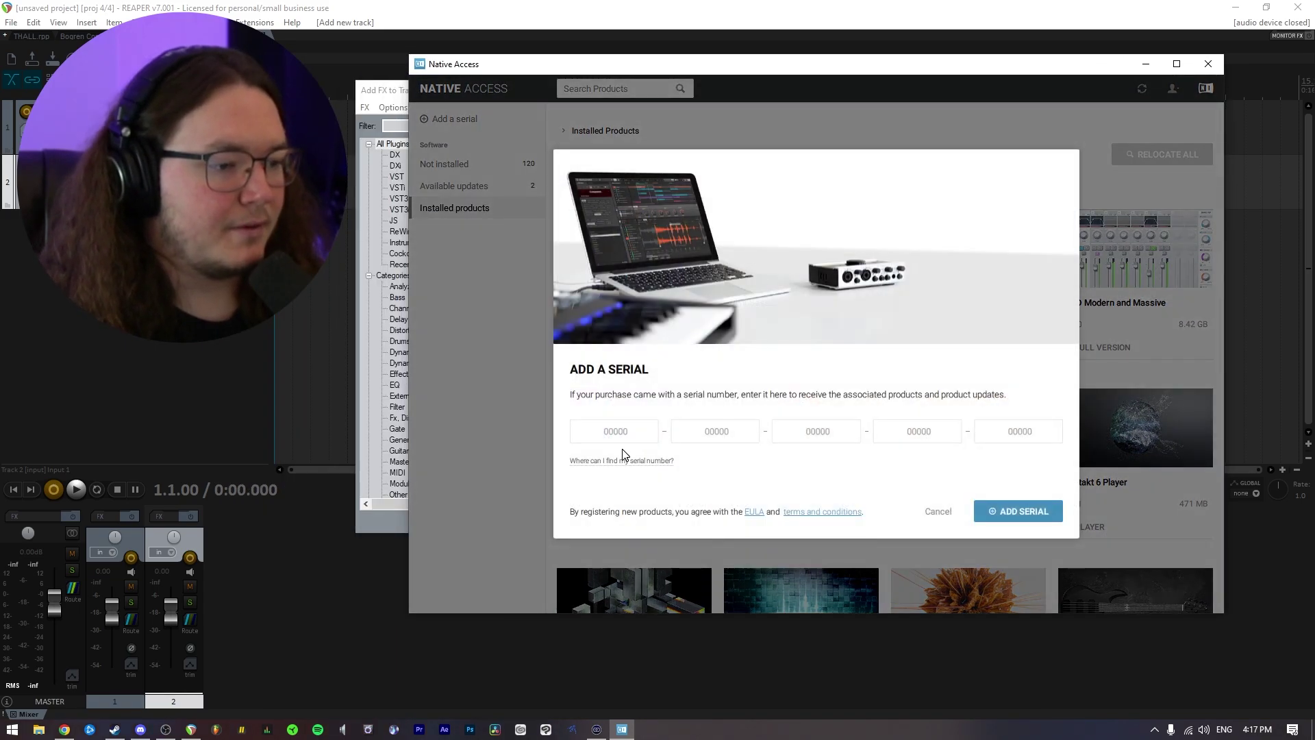
pyautogui.click(938, 511)
pyautogui.moveTo(839, 64); pyautogui.dragTo(692, 60)
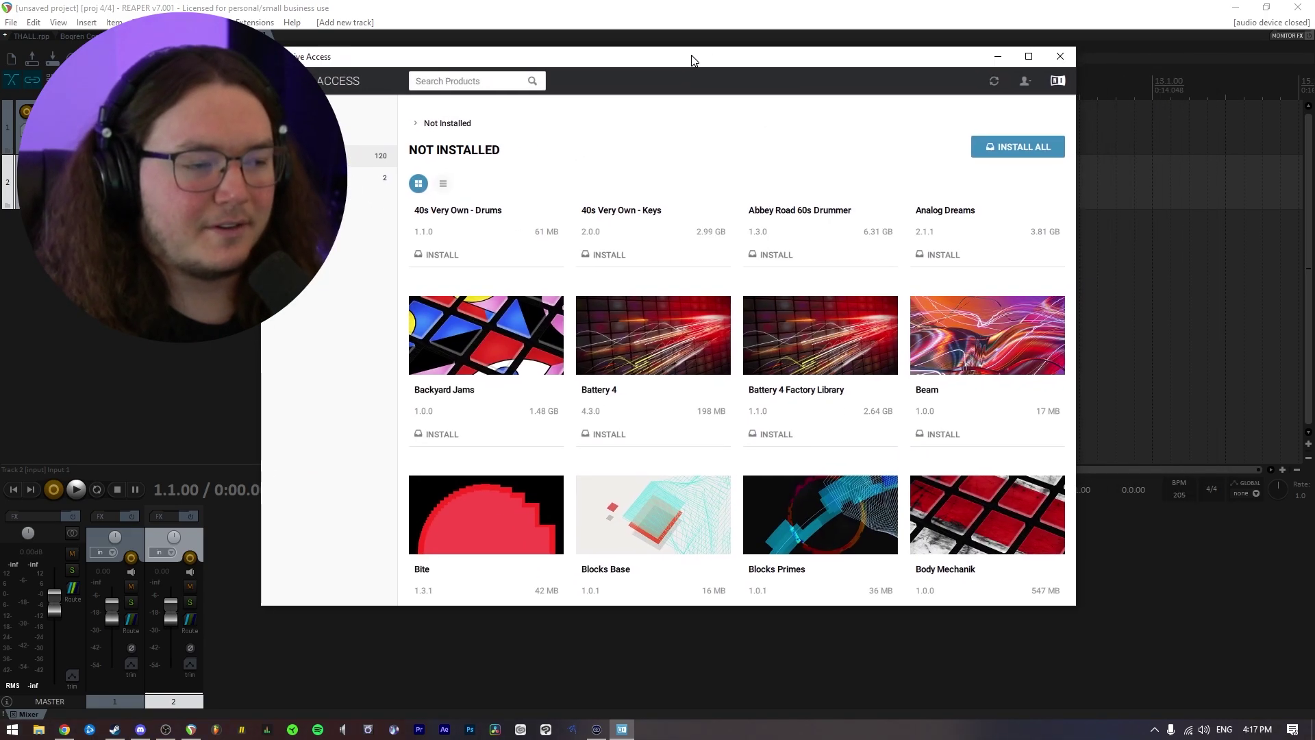
# Browse the not-installed products and view, then close, the Solid EQ FX details
pyautogui.scroll(-15, 818, 274)
pyautogui.scroll(-20, 827, 360)
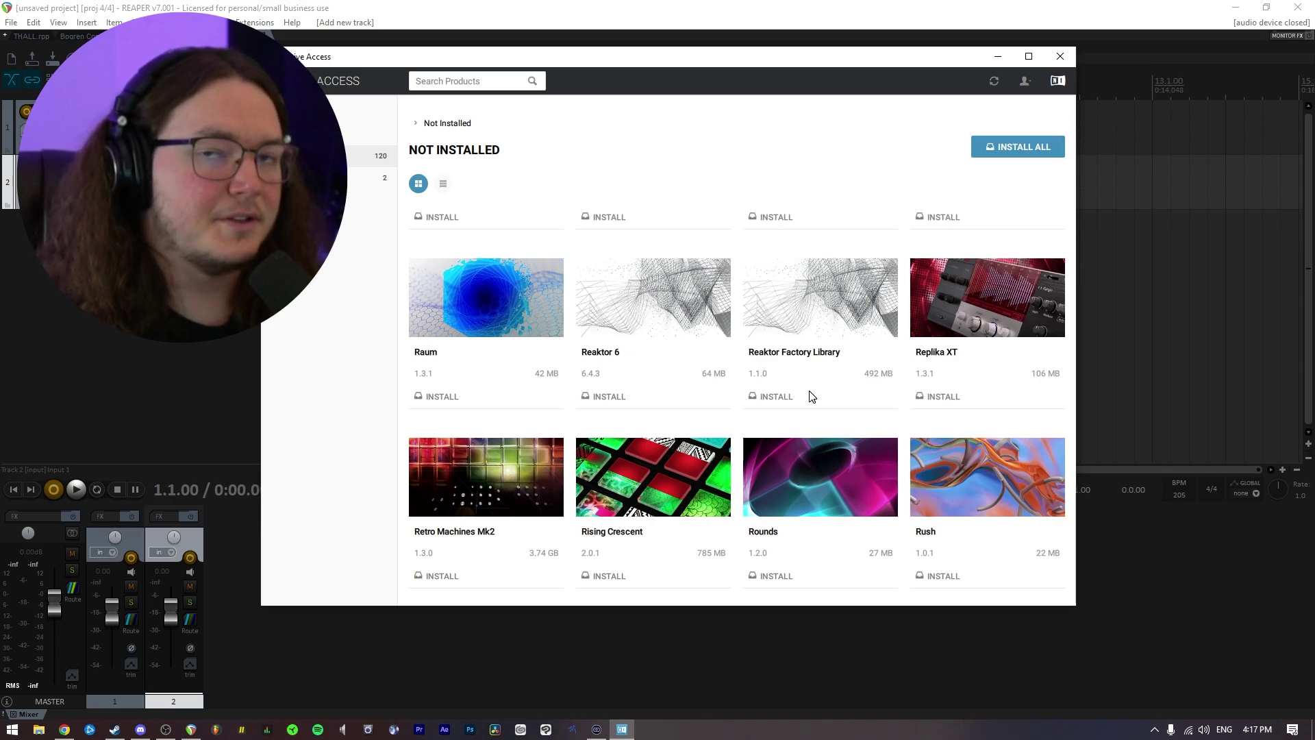
pyautogui.scroll(20, 795, 356)
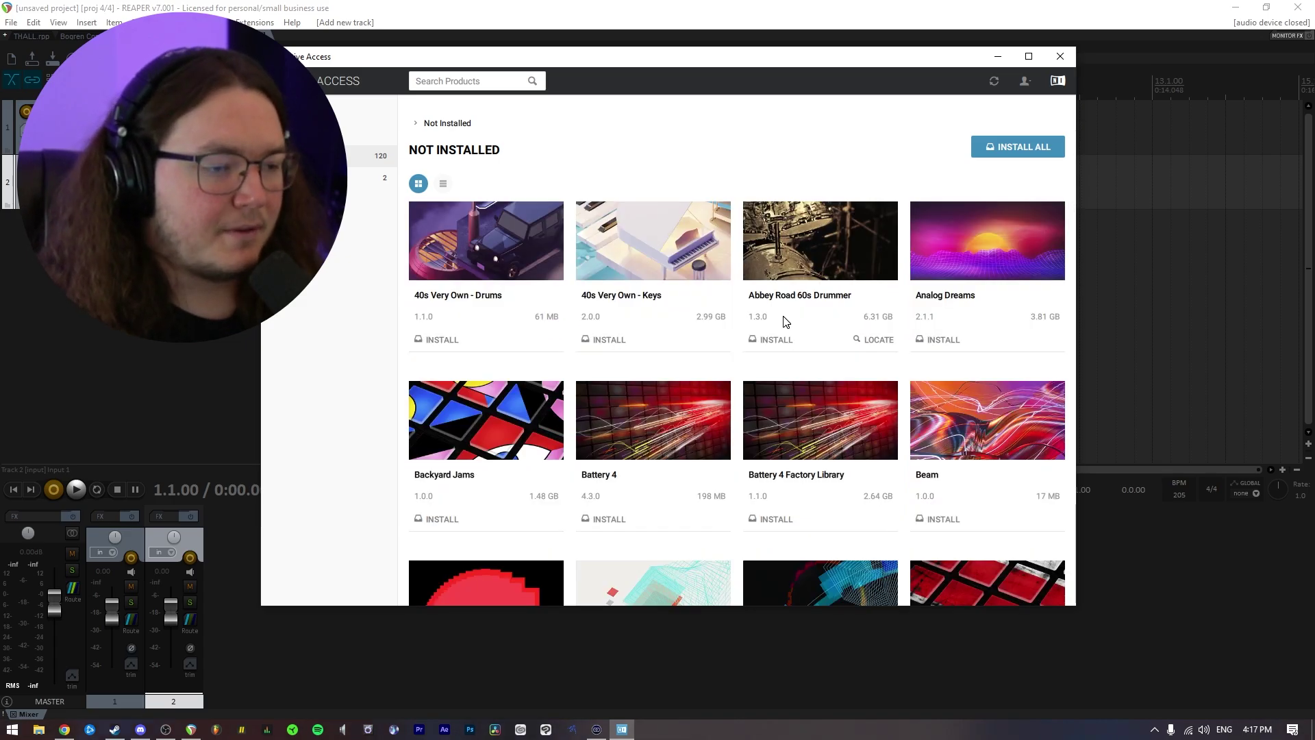
pyautogui.scroll(-1, 713, 315)
pyautogui.scroll(-20, 794, 357)
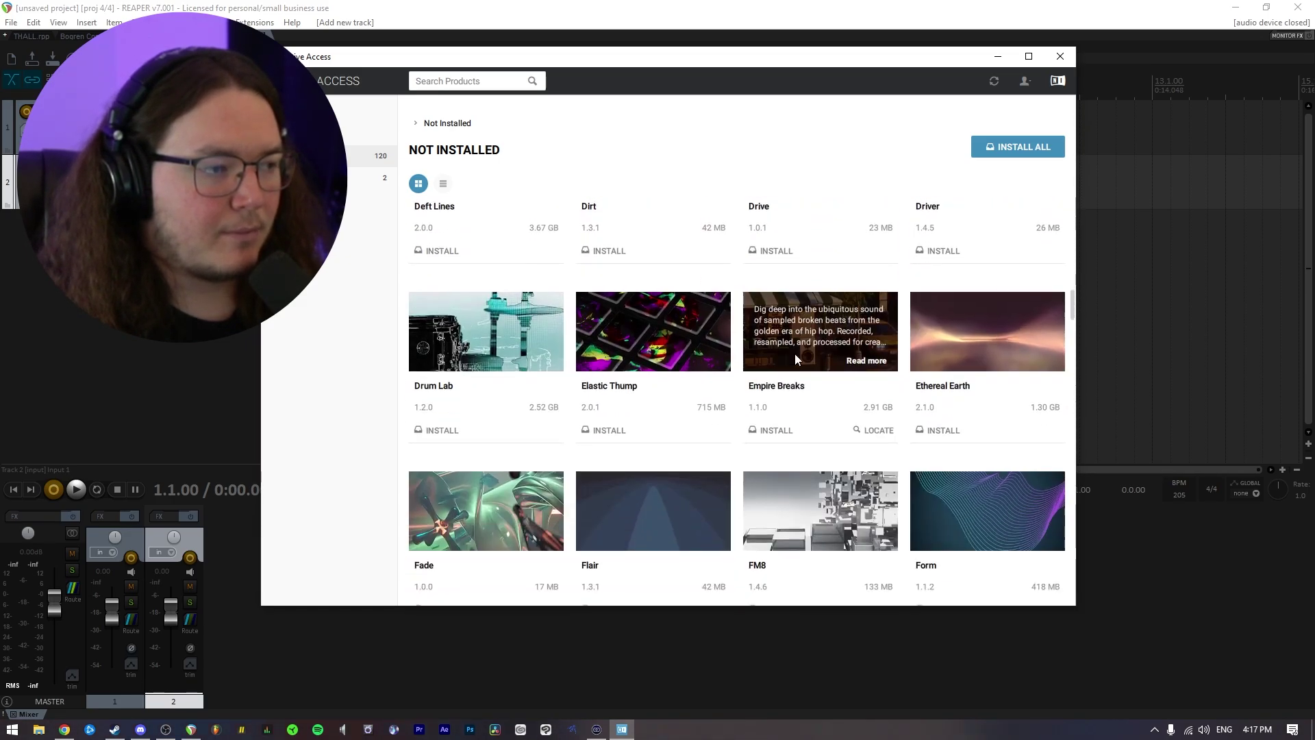
pyautogui.scroll(-20, 797, 359)
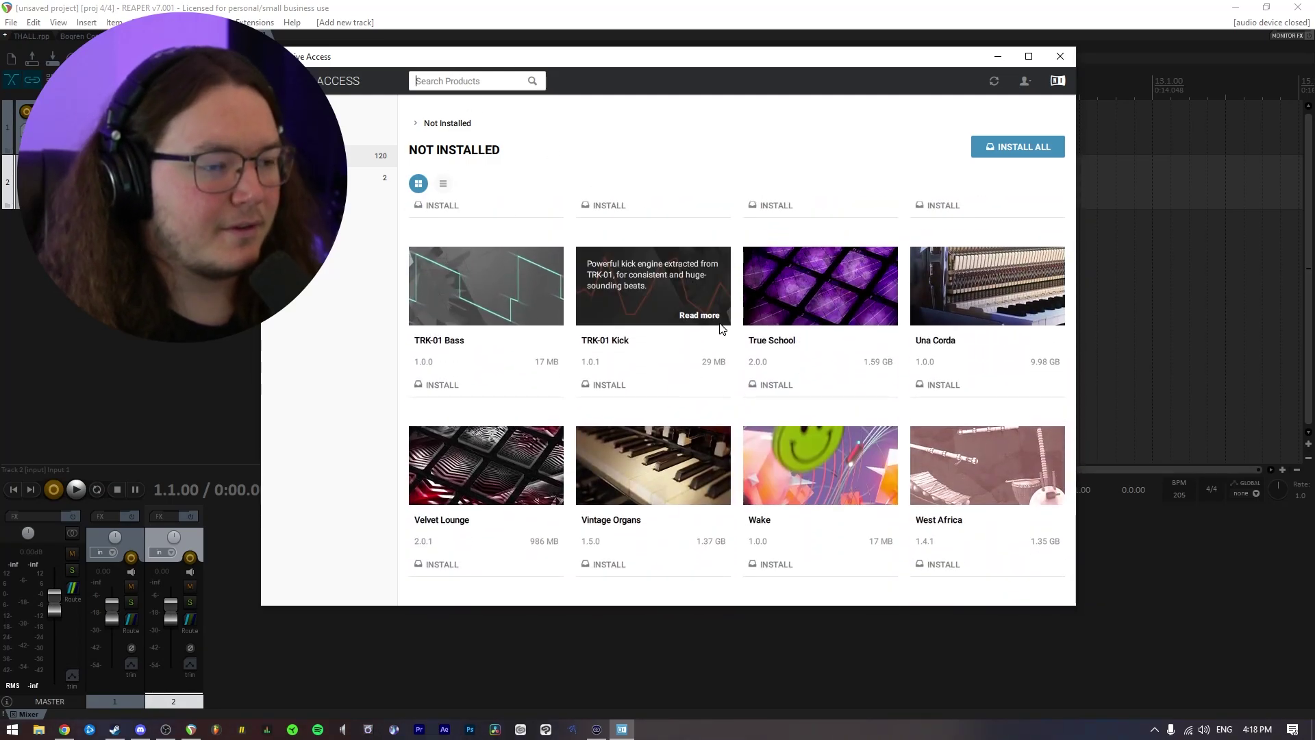
pyautogui.scroll(5, 722, 322)
pyautogui.scroll(3, 722, 322)
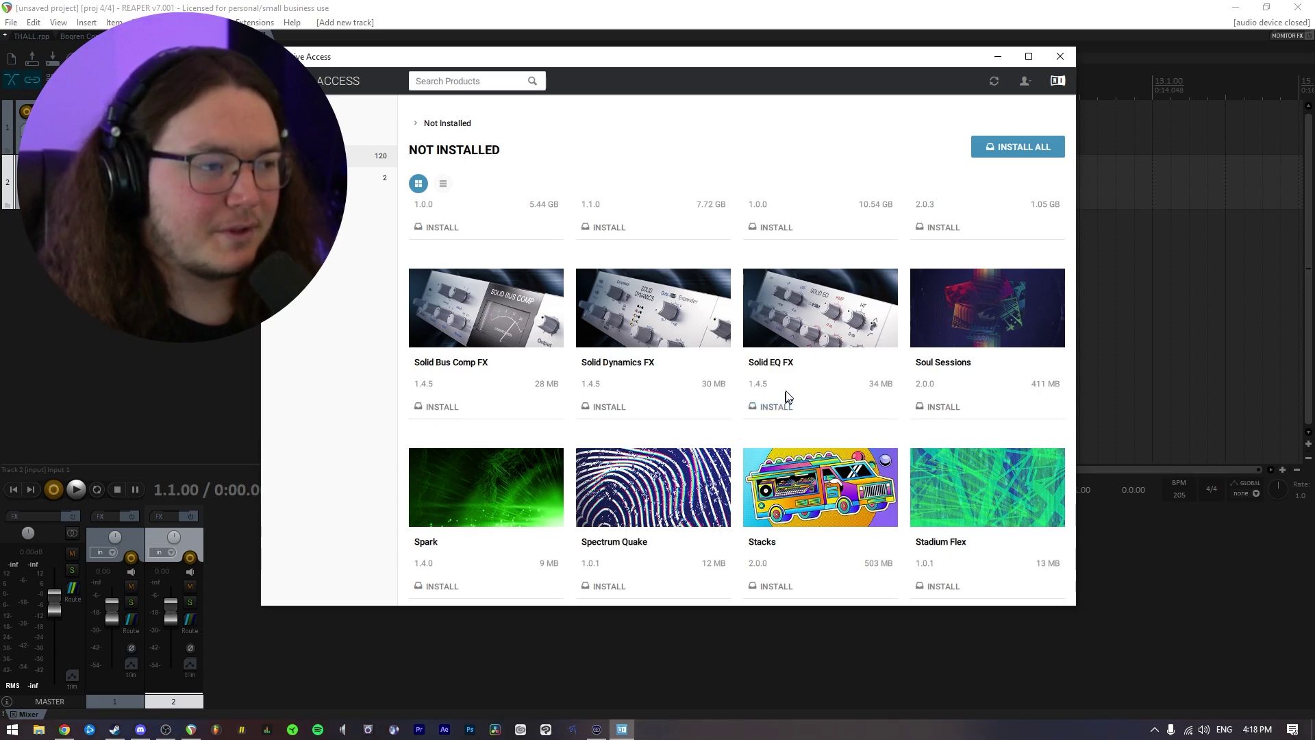
pyautogui.click(796, 354)
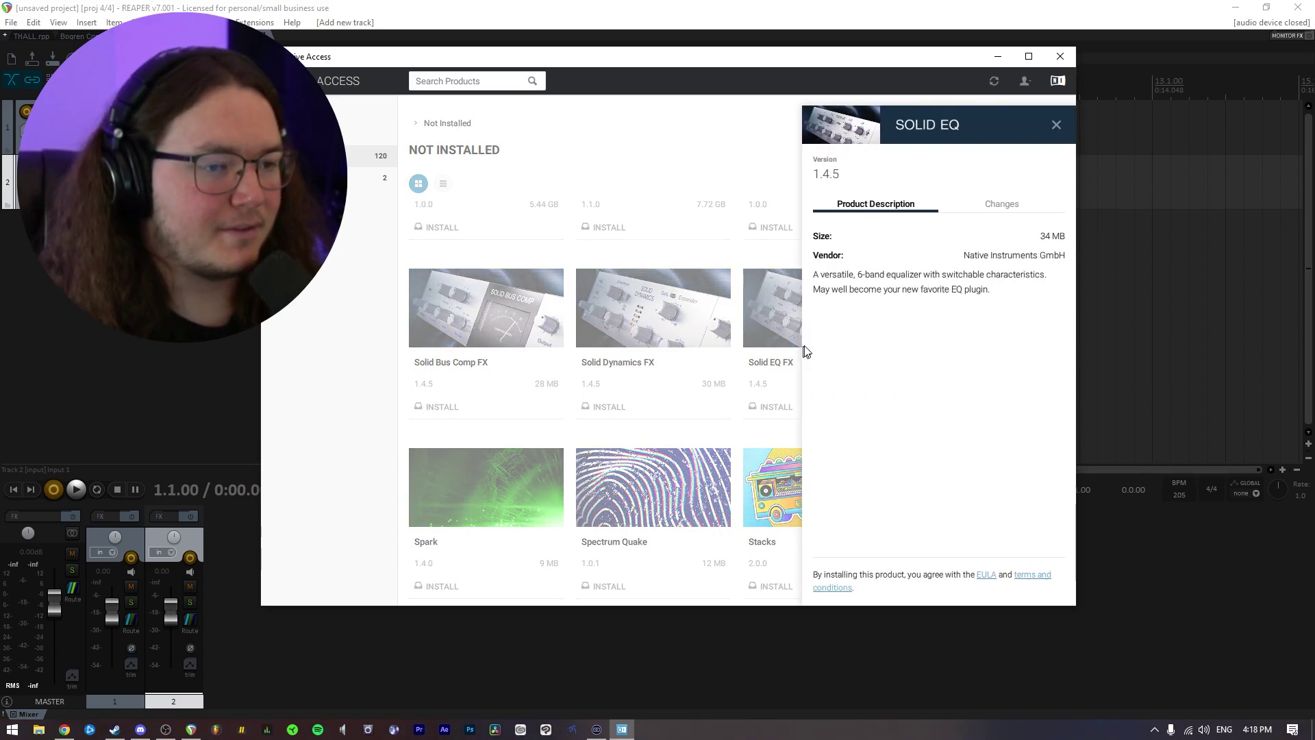
pyautogui.click(797, 241)
pyautogui.scroll(20, 767, 412)
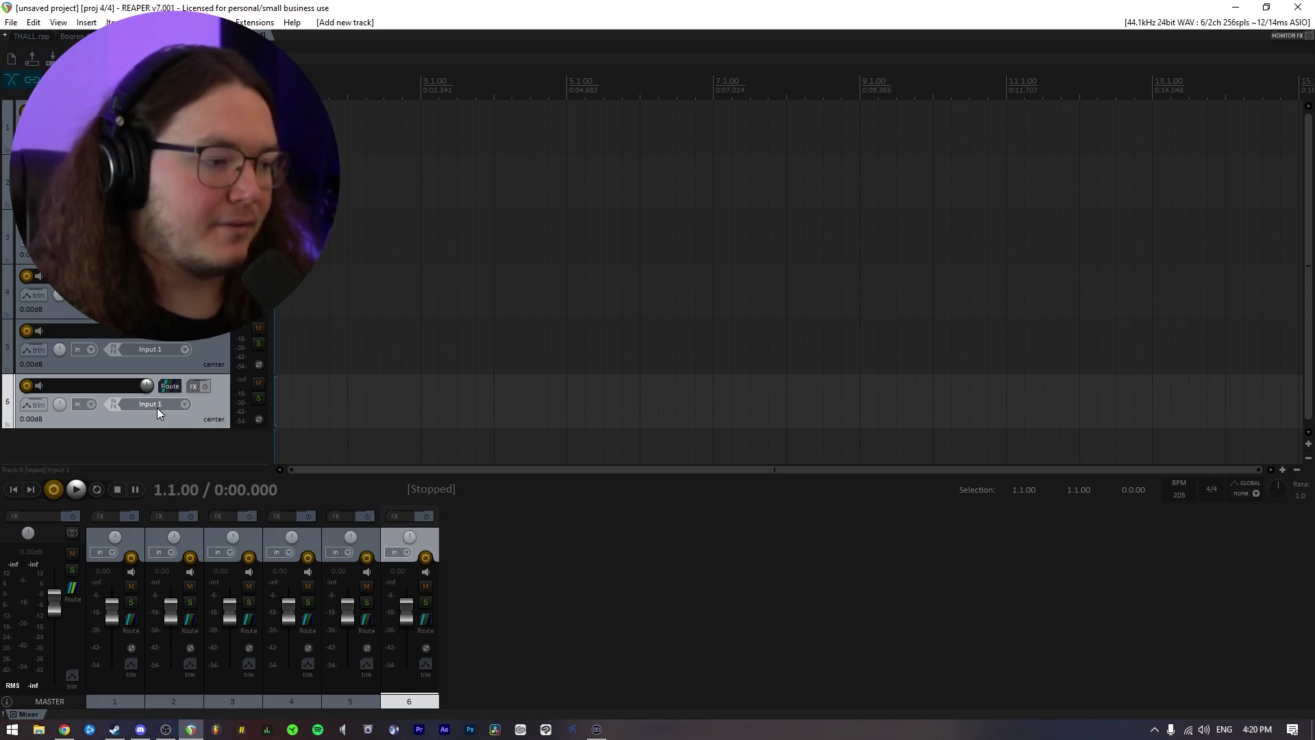
# Show track 6's Input: Mono choices, listing Input 1 through Input 6
pyautogui.click(159, 405)
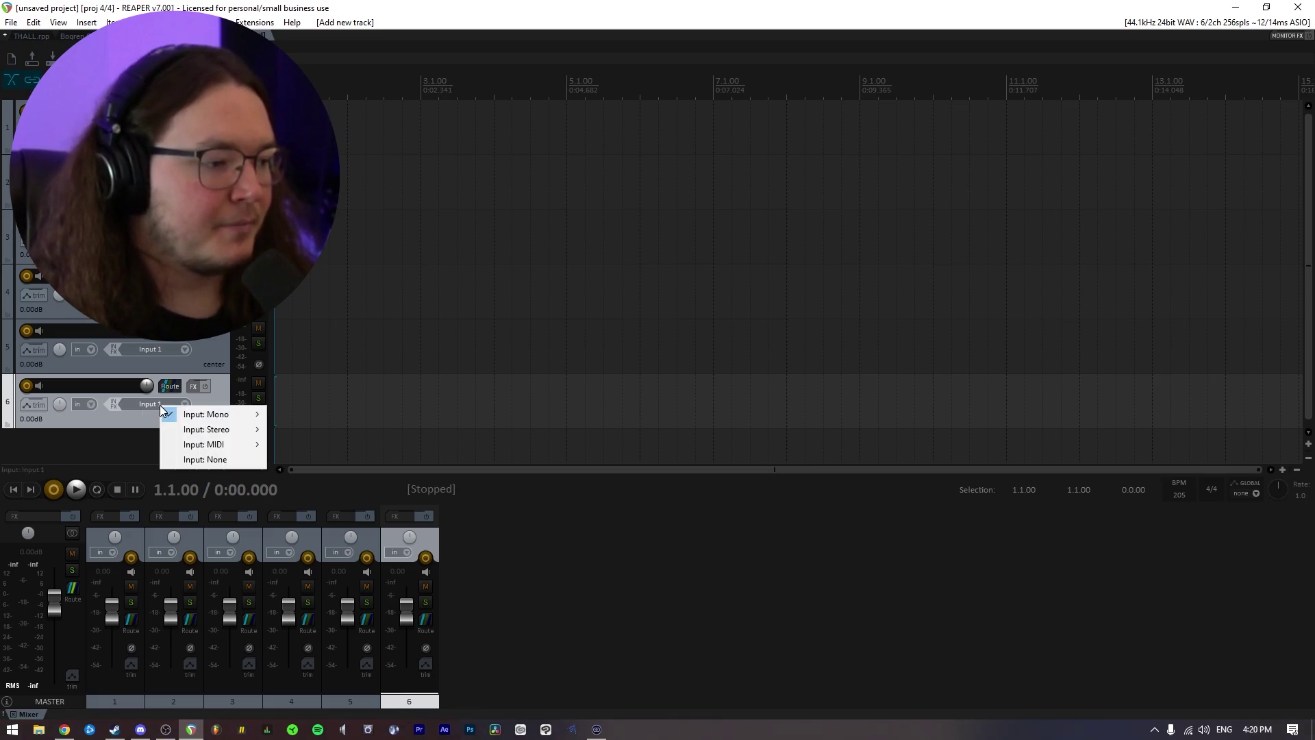
pyautogui.moveTo(246, 416)
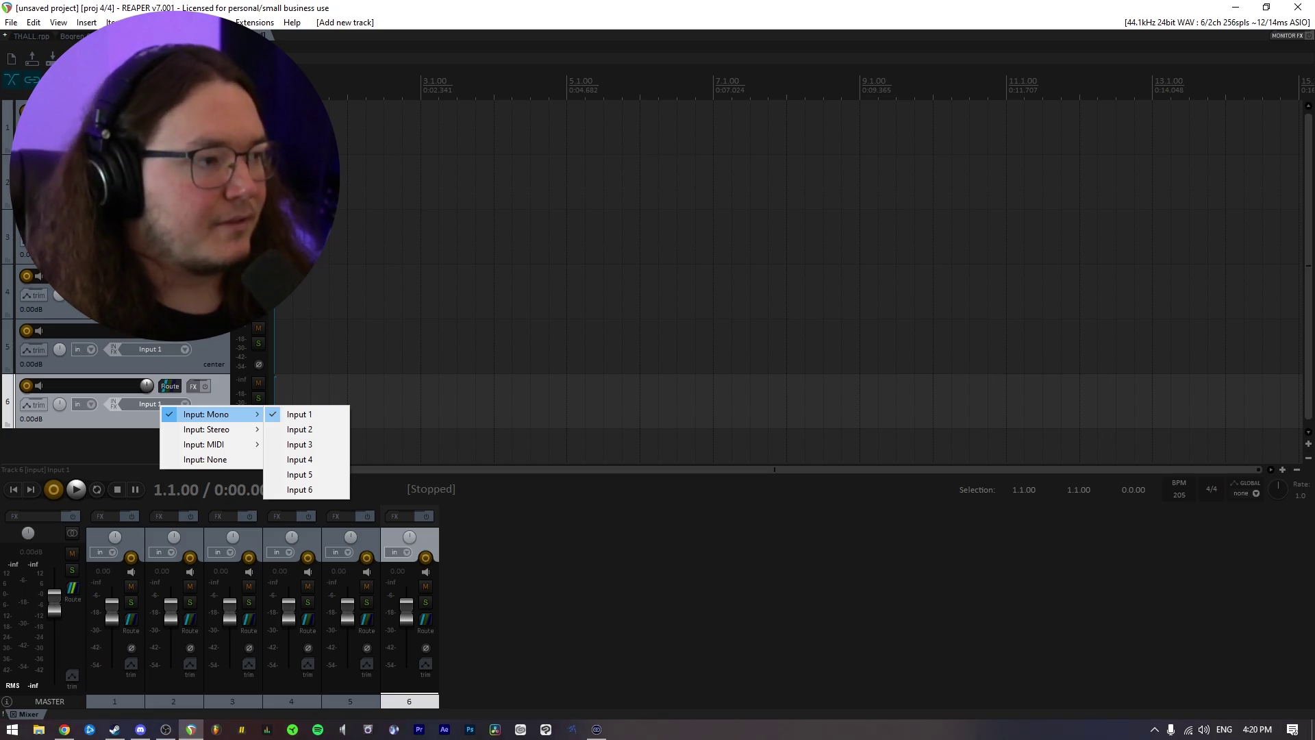
# In Preferences > Audio > Device, confirm ASIO with the Focusrite USB ASIO driver
pyautogui.click(168, 22)
pyautogui.click(253, 597)
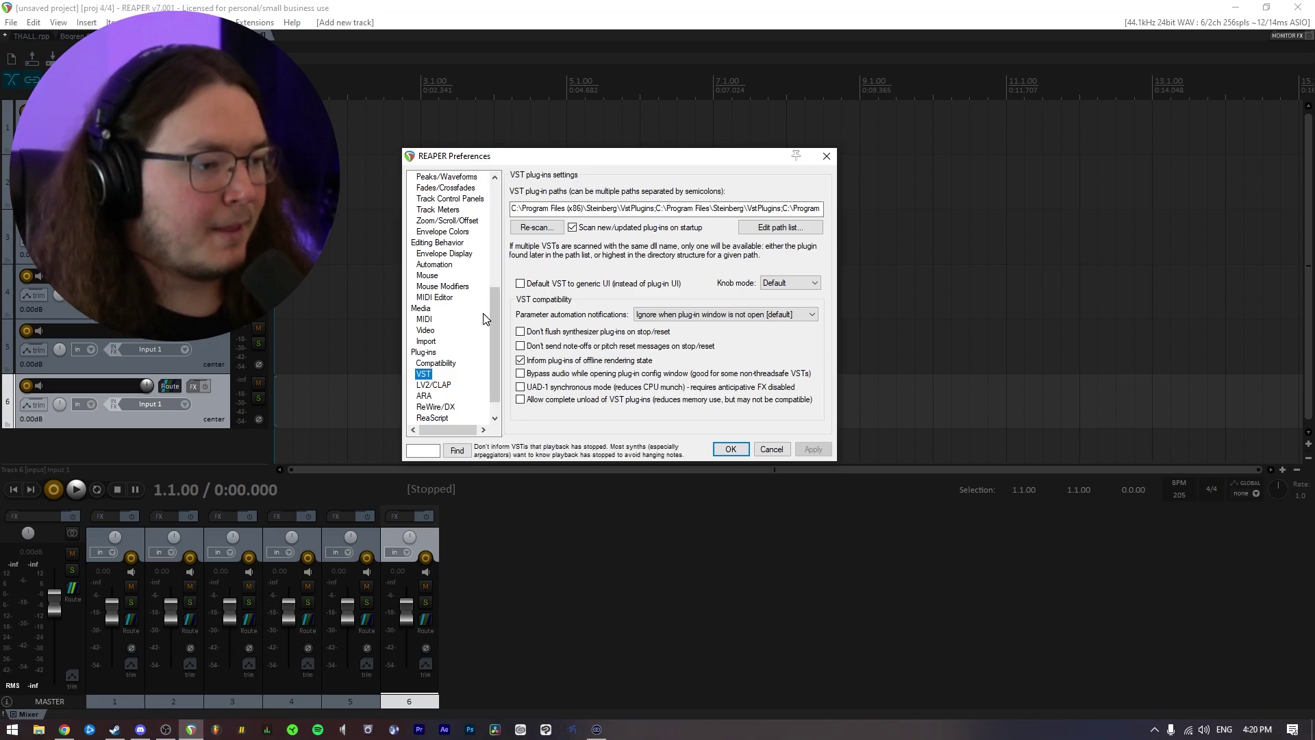
pyautogui.scroll(7, 449, 294)
pyautogui.click(425, 274)
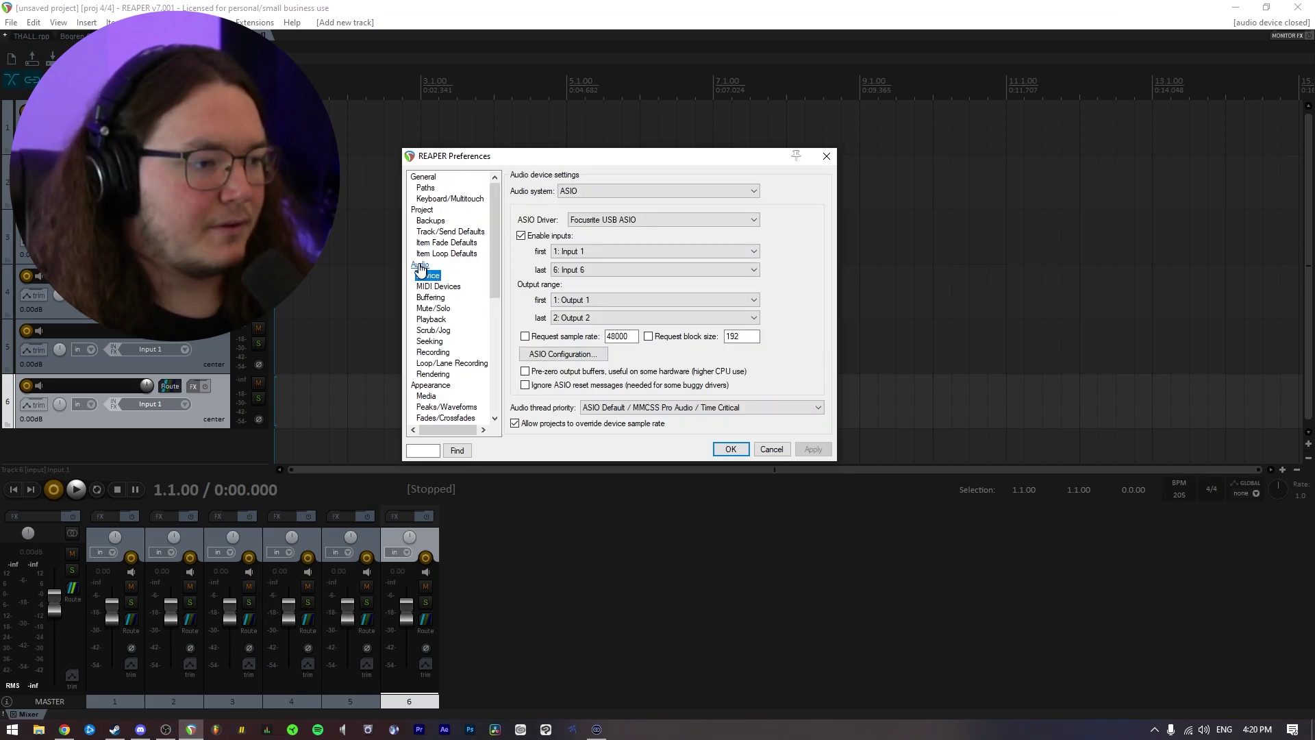
pyautogui.click(631, 191)
pyautogui.click(632, 191)
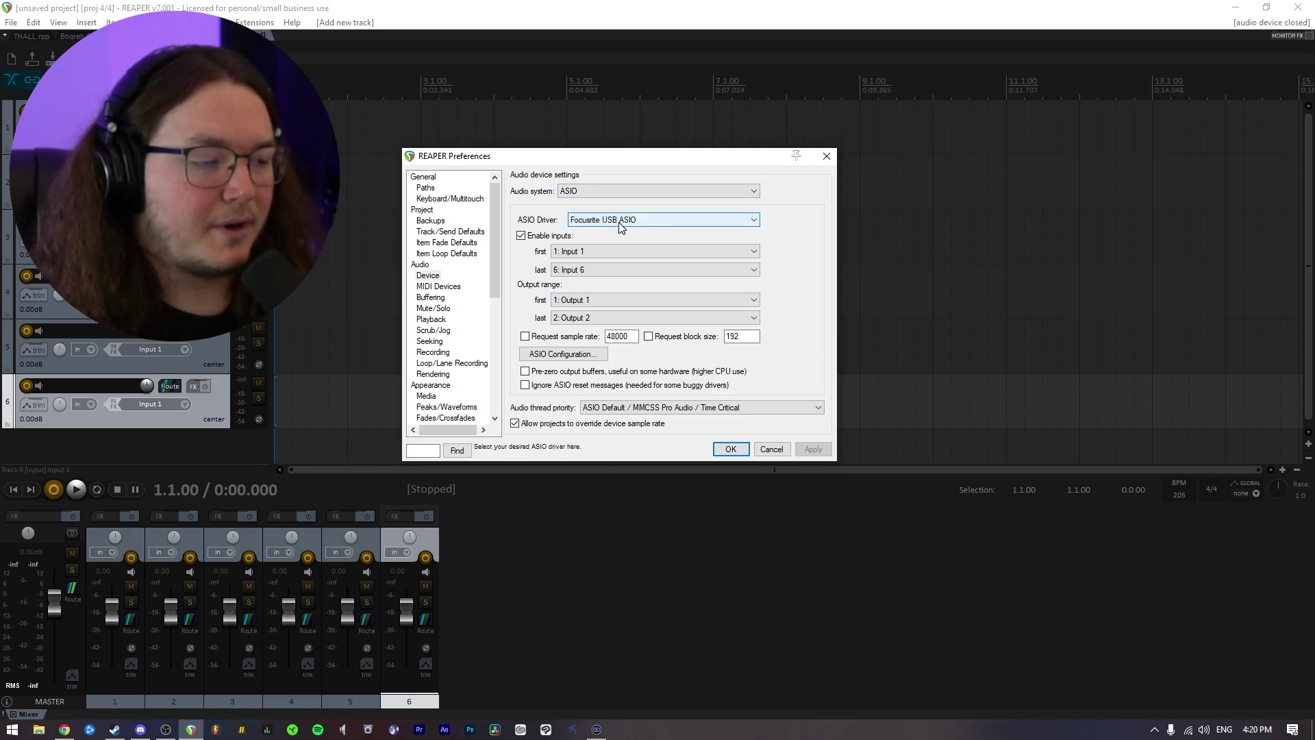
pyautogui.click(619, 222)
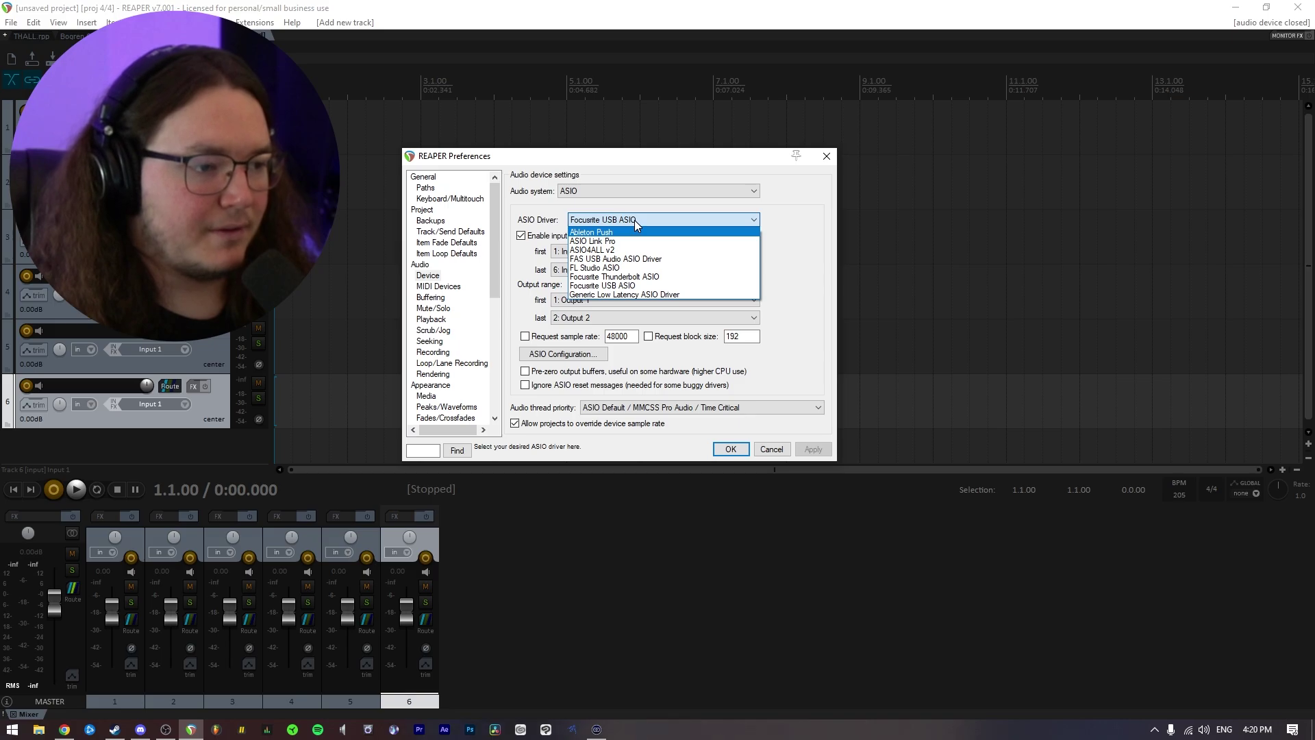
pyautogui.click(635, 220)
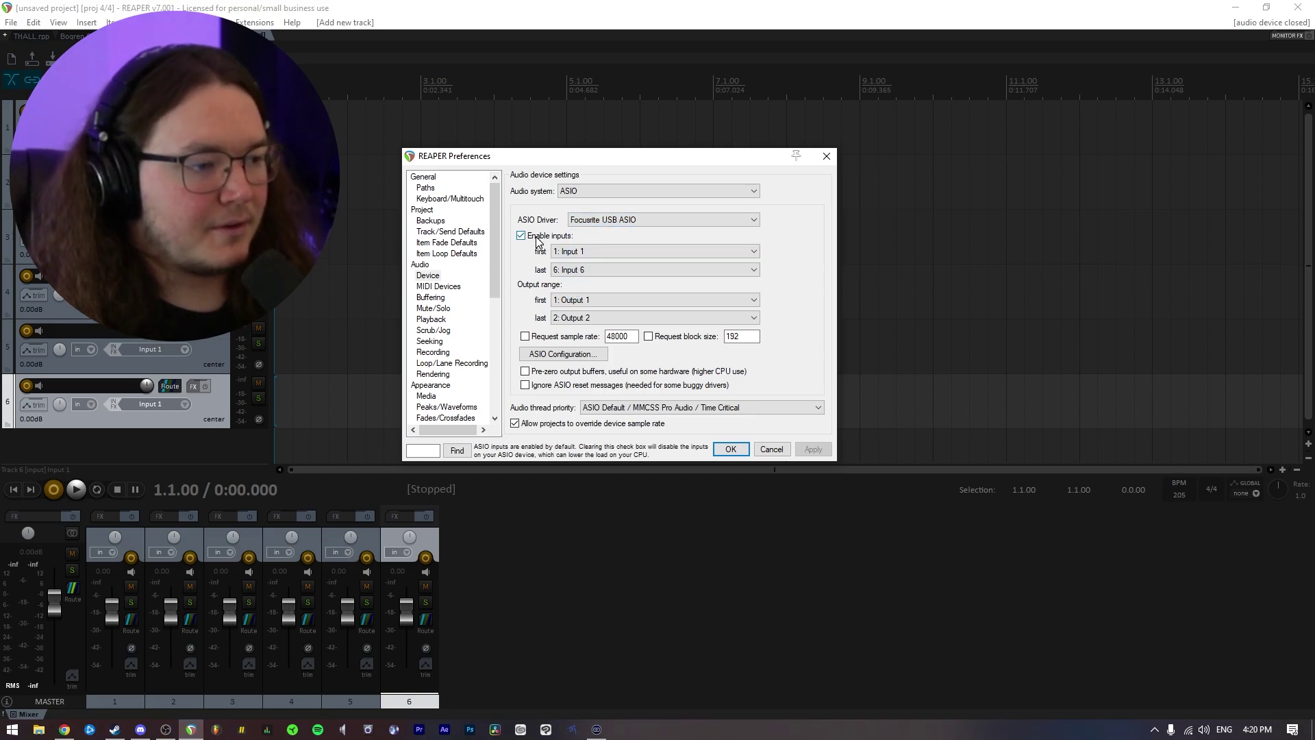
# Keep the input range at Input 1–6 and outputs at 1–2, then accept with OK
pyautogui.click(611, 252)
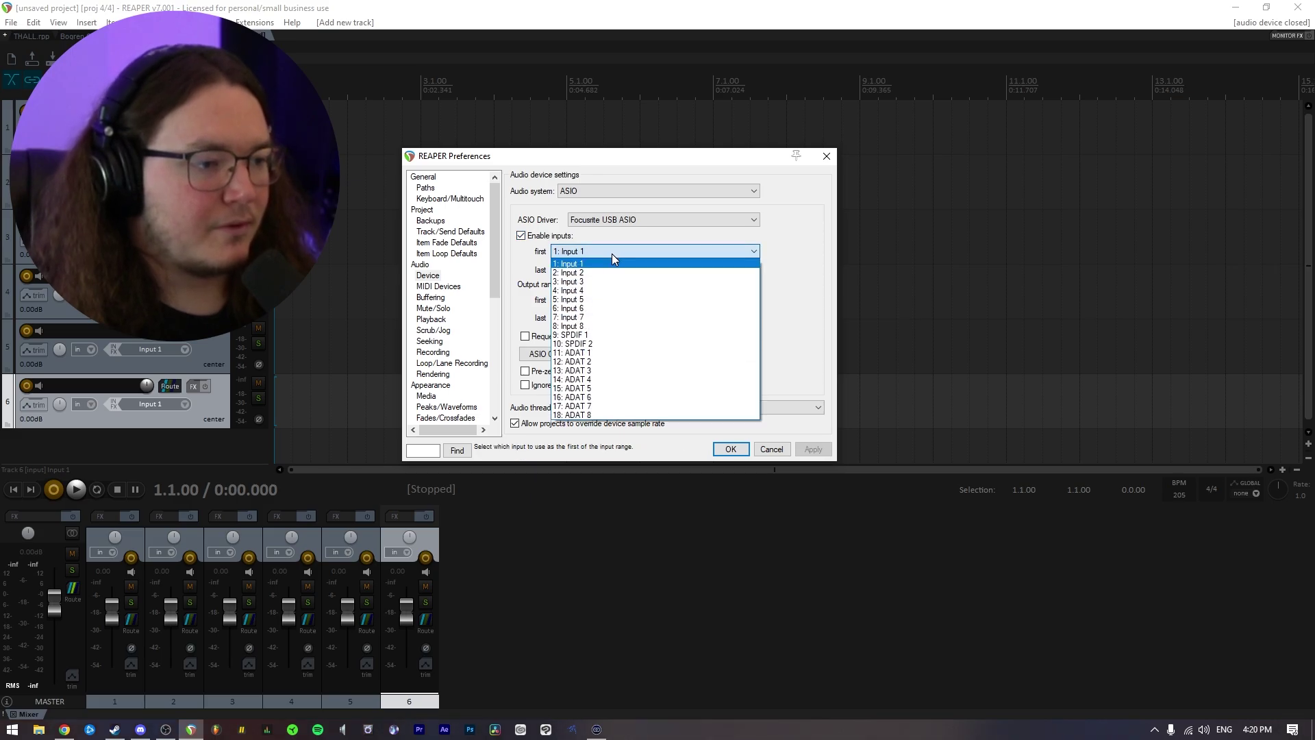
pyautogui.click(611, 254)
pyautogui.click(598, 250)
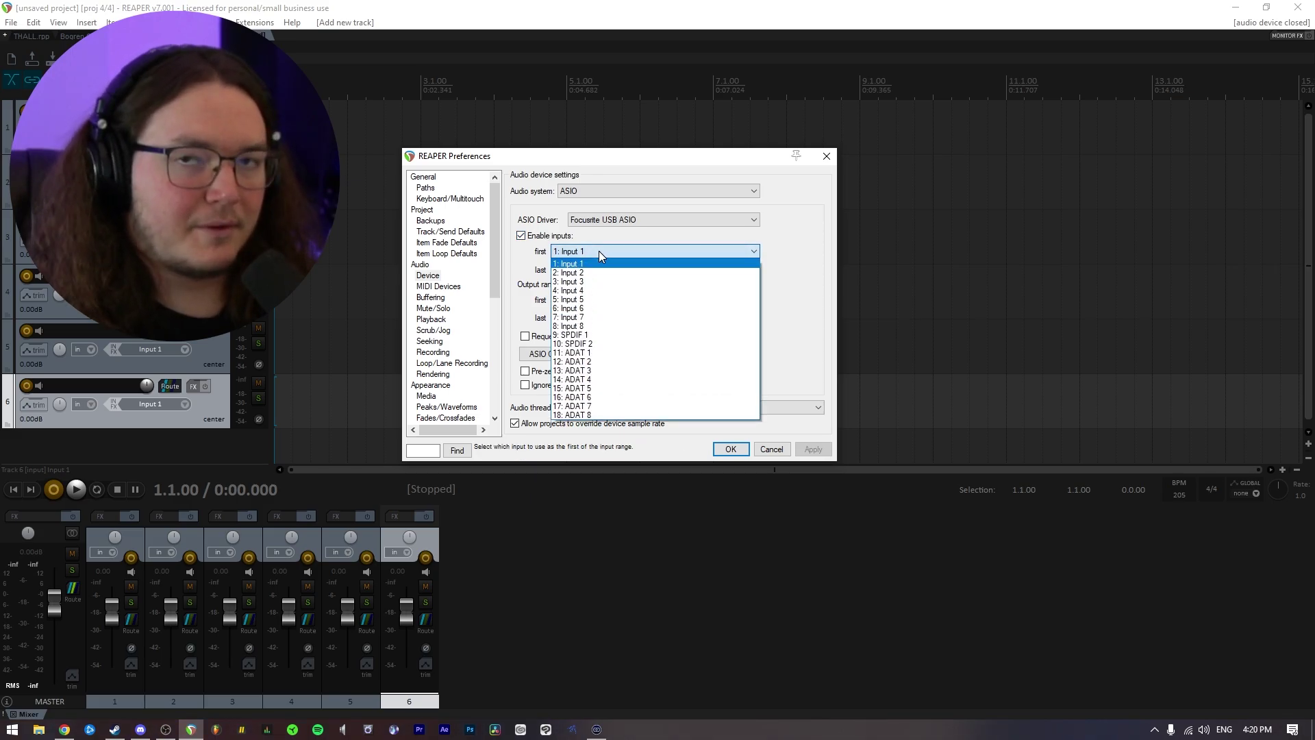
pyautogui.click(599, 251)
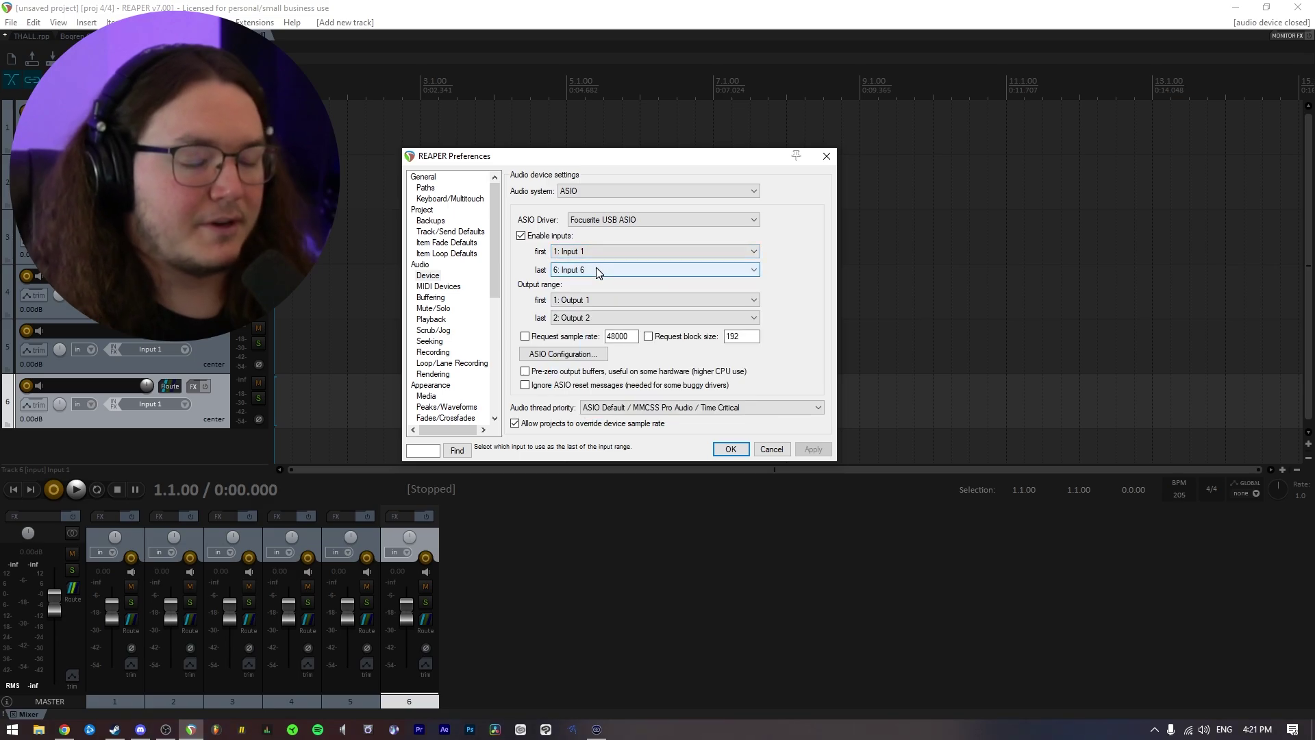
pyautogui.click(596, 269)
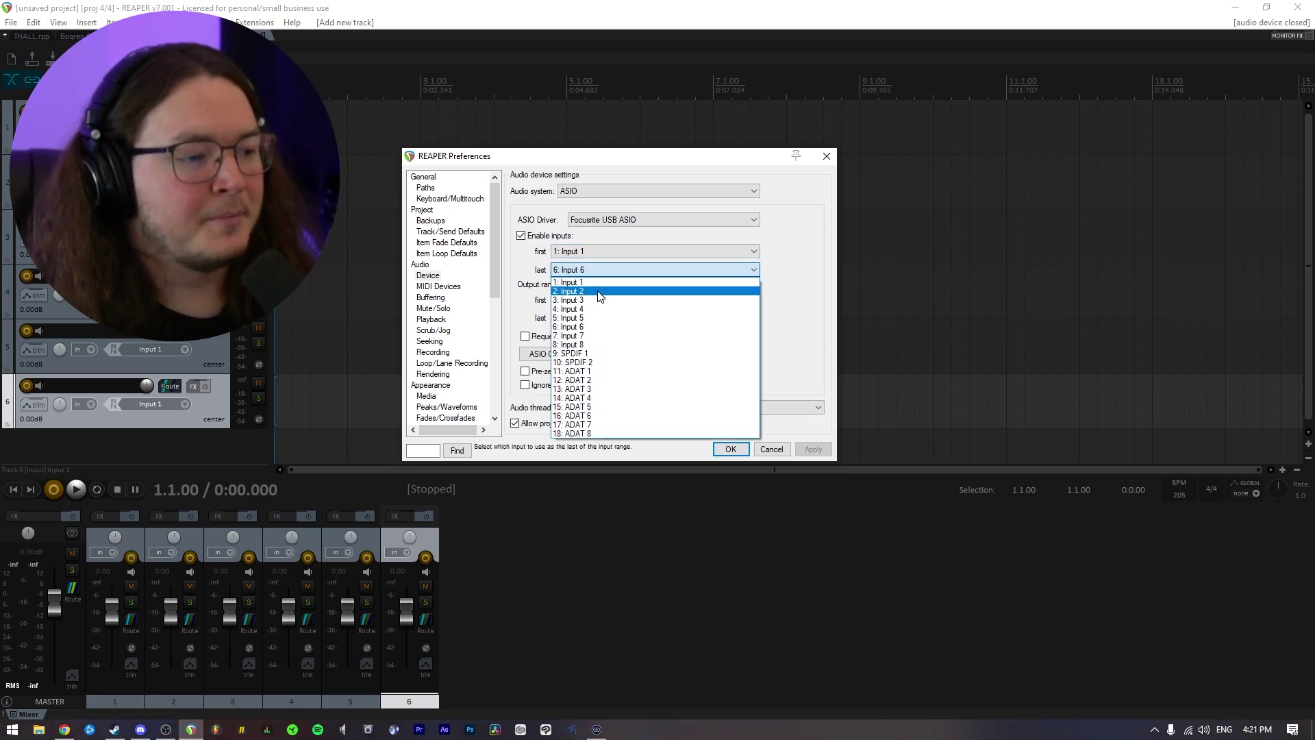
pyautogui.click(609, 327)
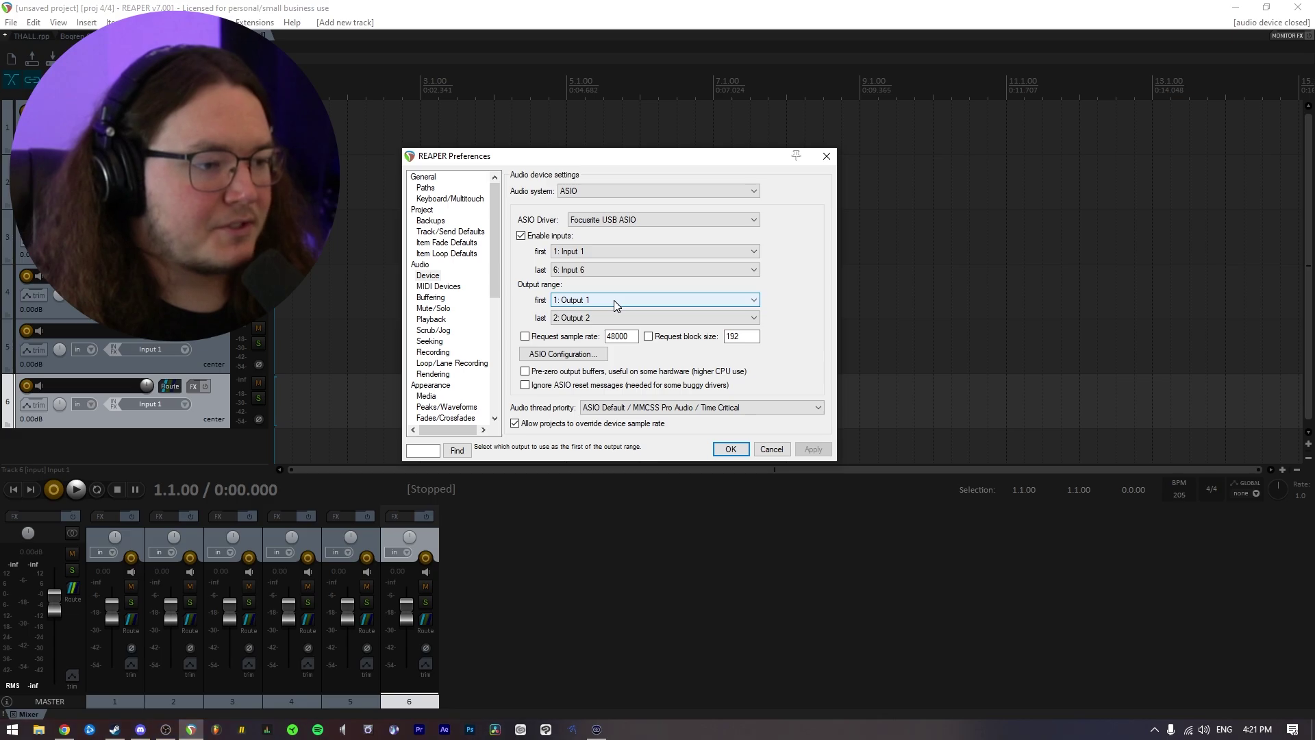
pyautogui.click(613, 300)
pyautogui.click(610, 314)
pyautogui.click(609, 317)
pyautogui.click(610, 316)
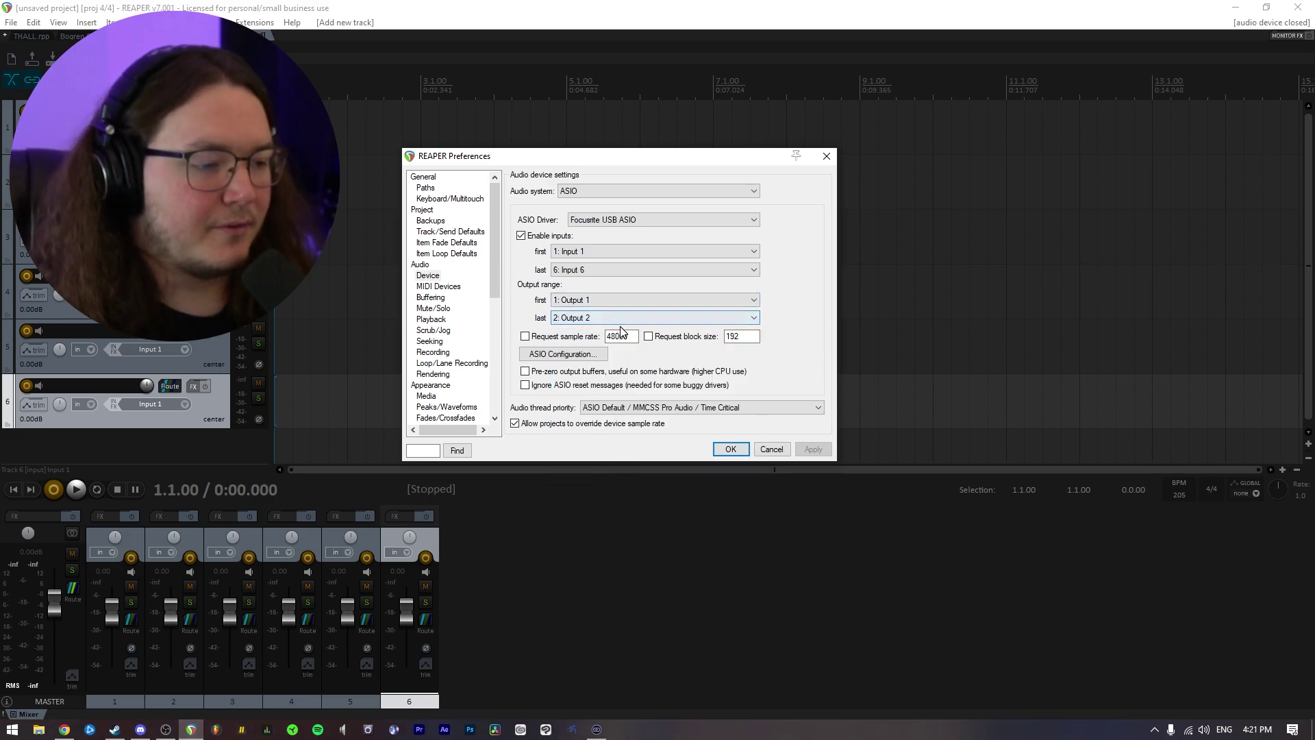
pyautogui.click(737, 454)
pyautogui.click(737, 453)
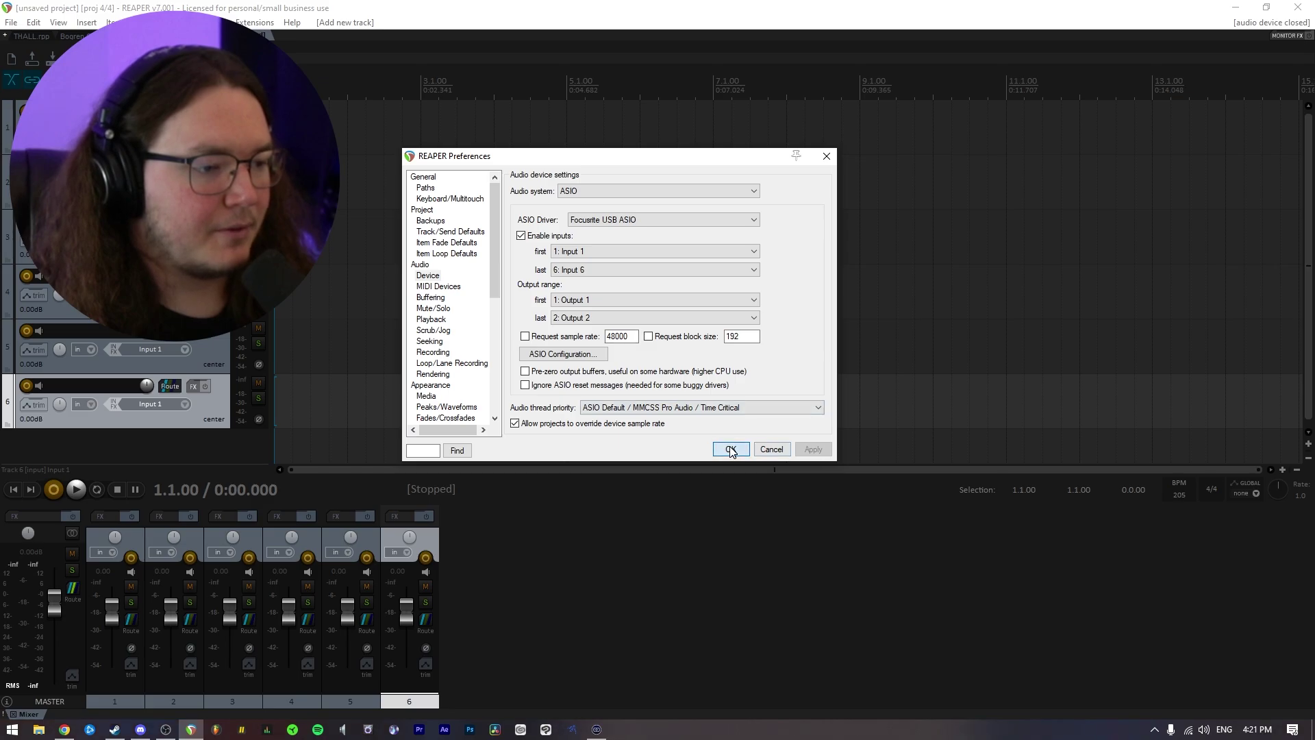
pyautogui.click(182, 405)
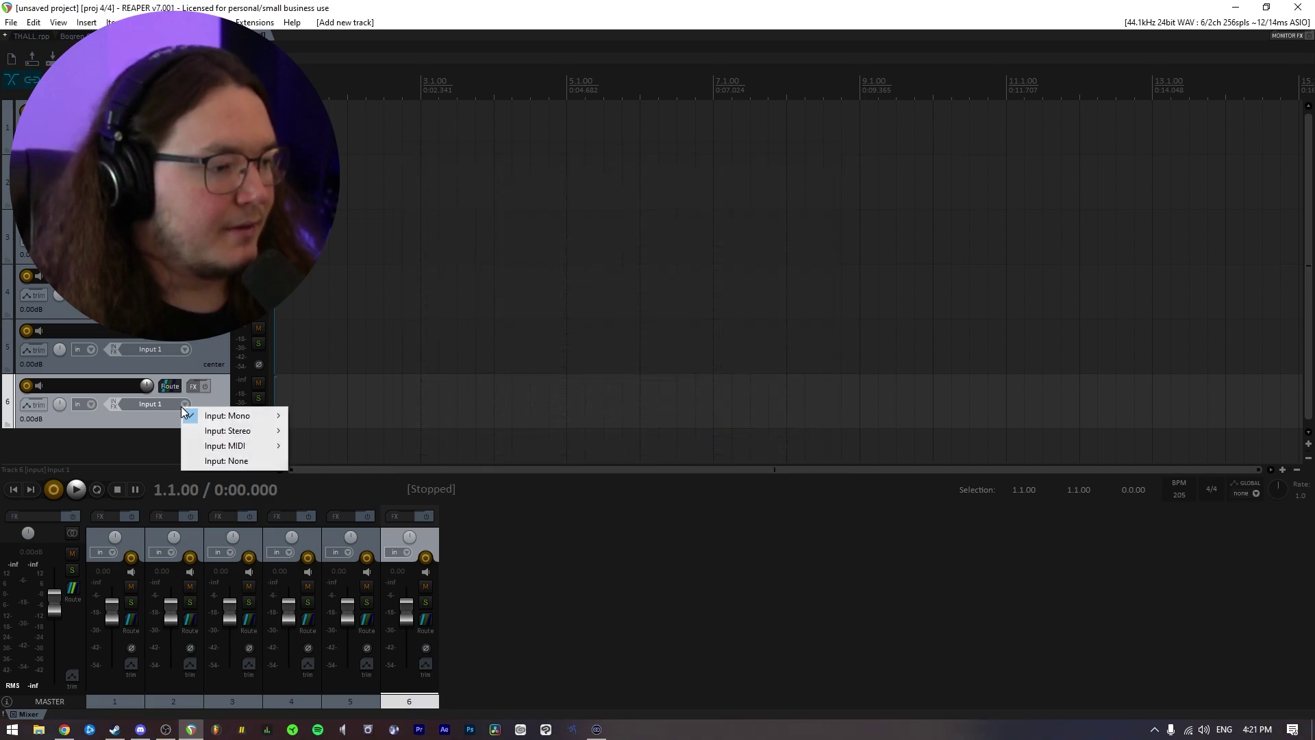
pyautogui.moveTo(253, 417)
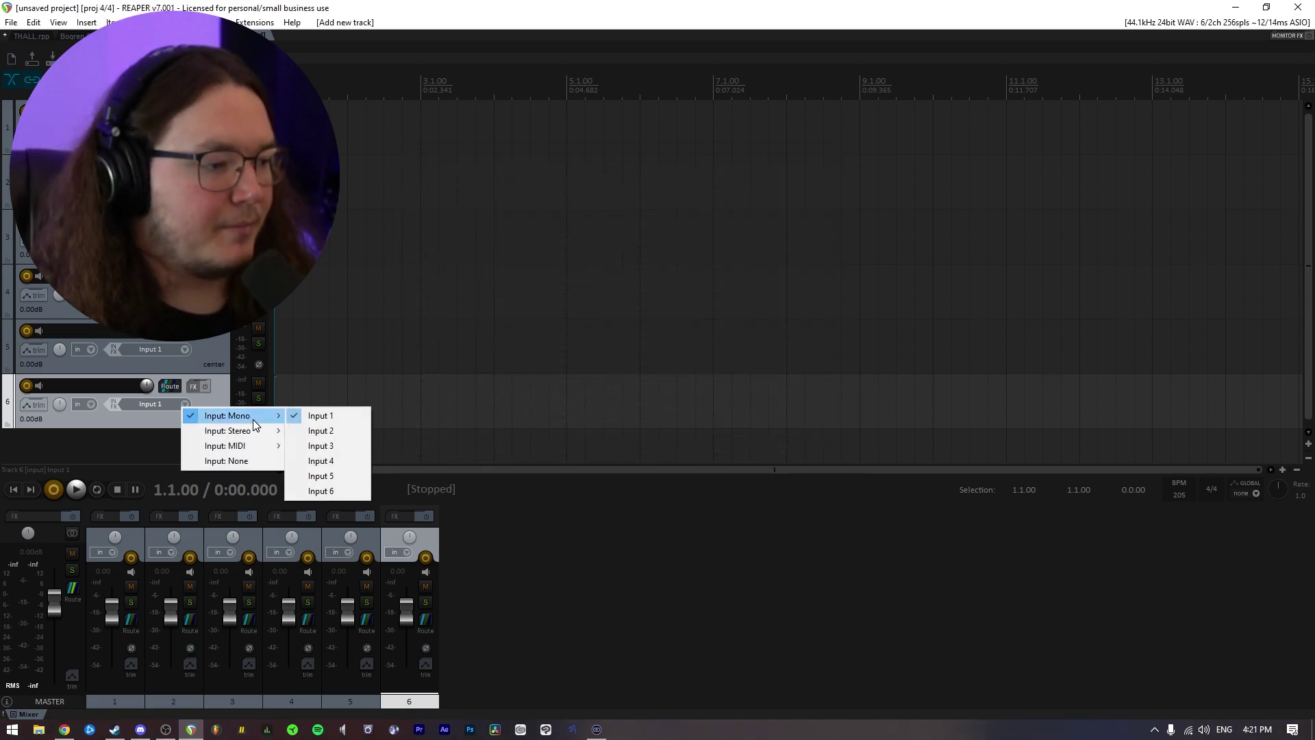
pyautogui.click(334, 418)
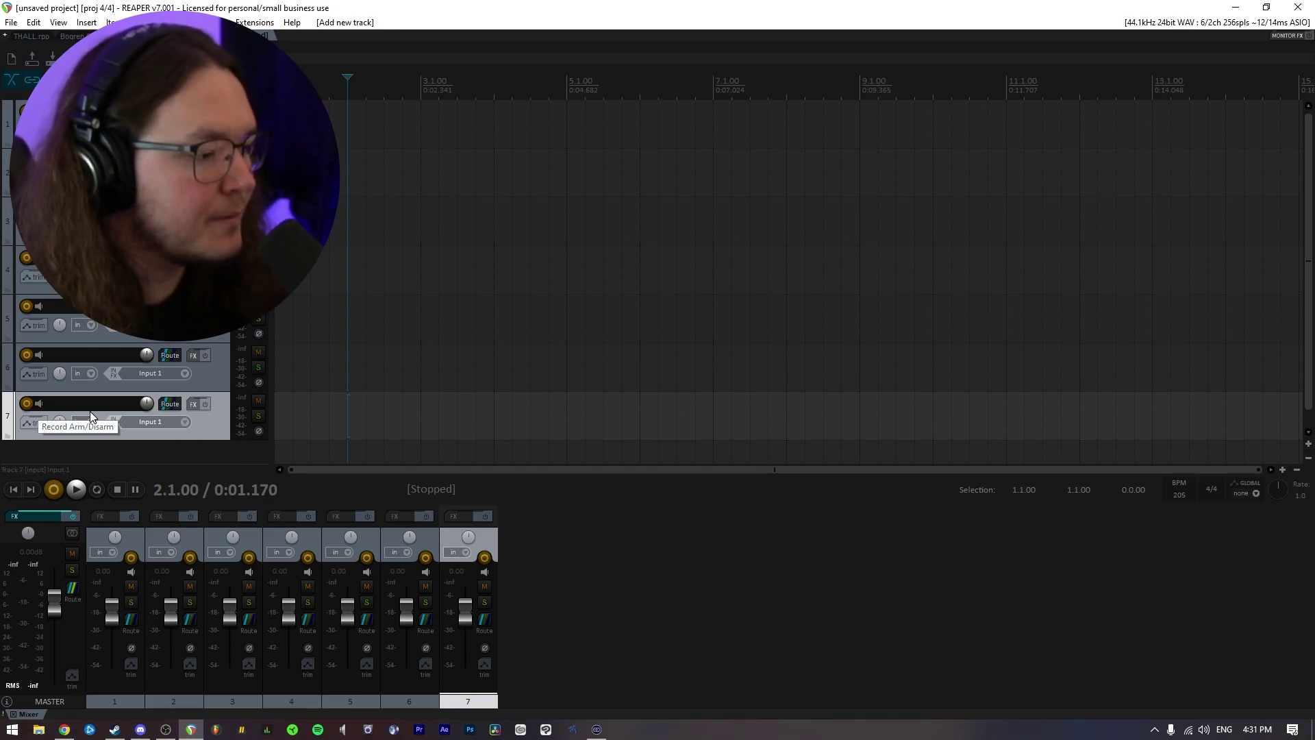
# Toggle track 7's record monitoring on and off, then record-arm it to meter Input 1
pyautogui.click(42, 406)
pyautogui.click(42, 406)
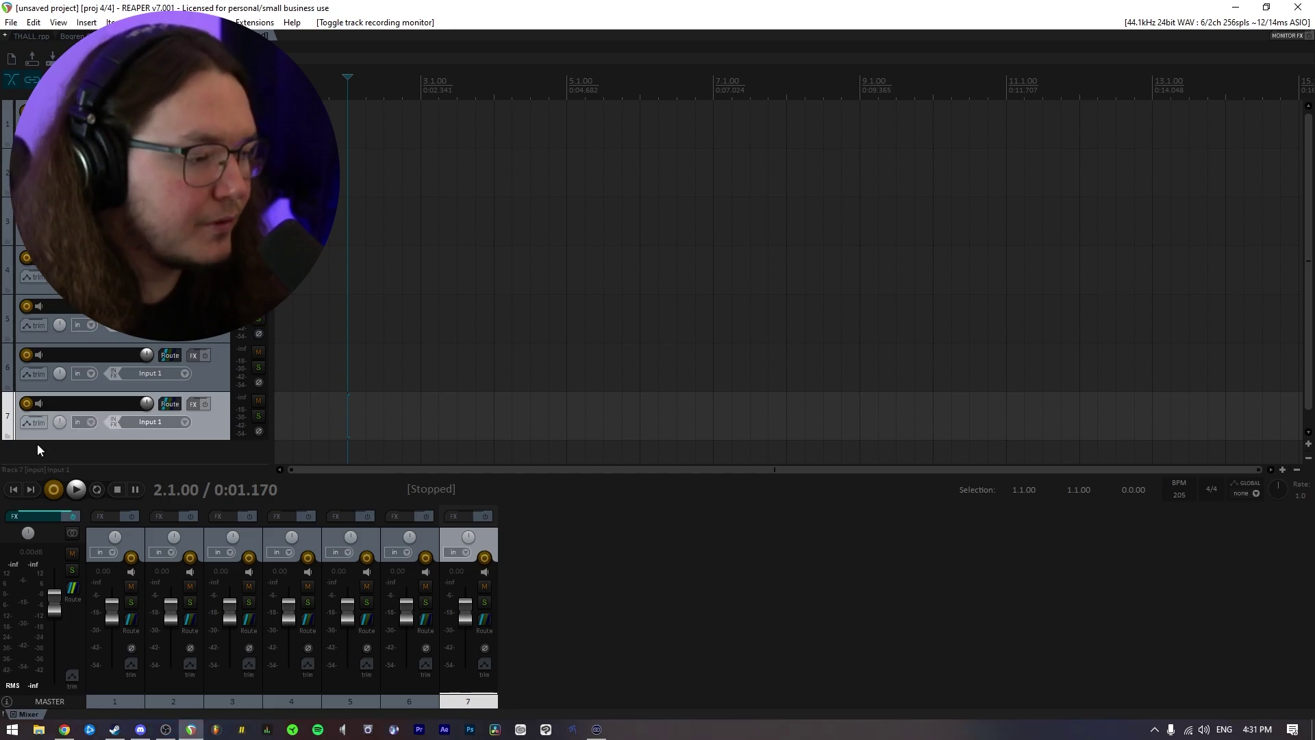
pyautogui.click(26, 404)
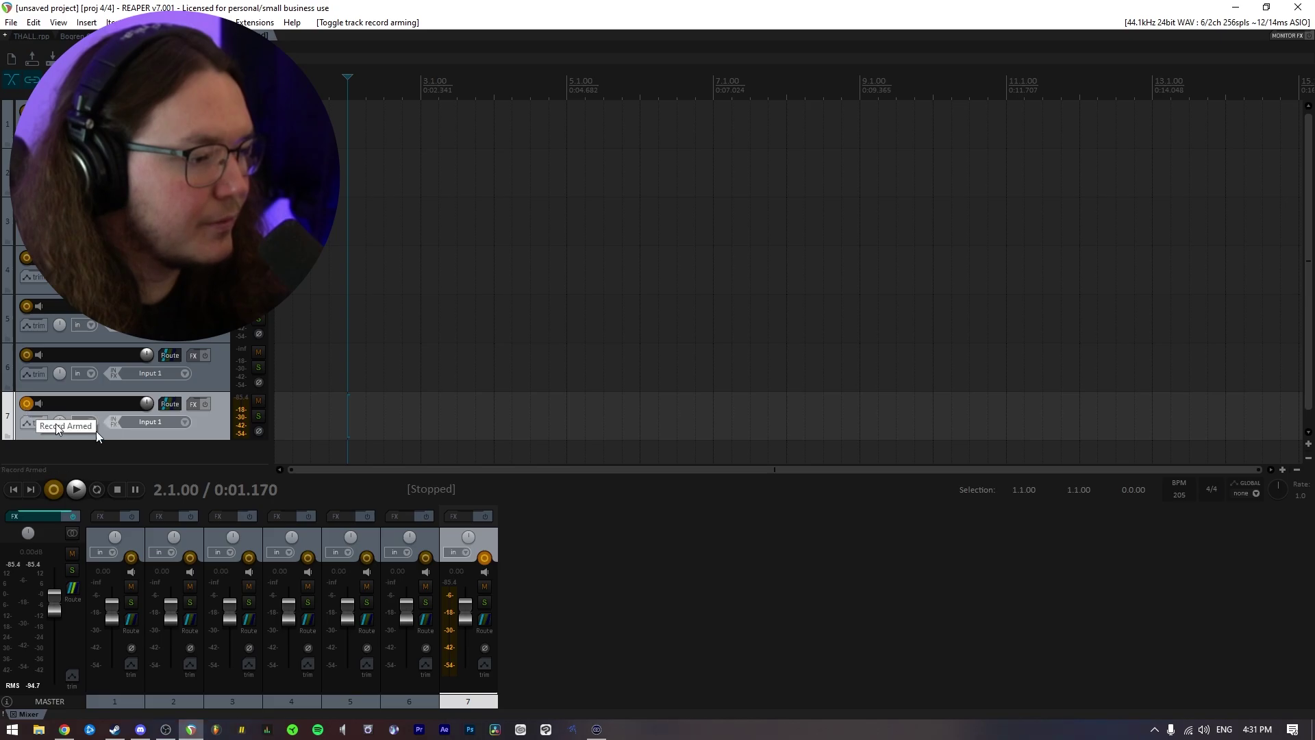
# Load Archetype Gojira X onto track 7 via the 'goj' filter and set Input Mode to Stereo
pyautogui.click(197, 404)
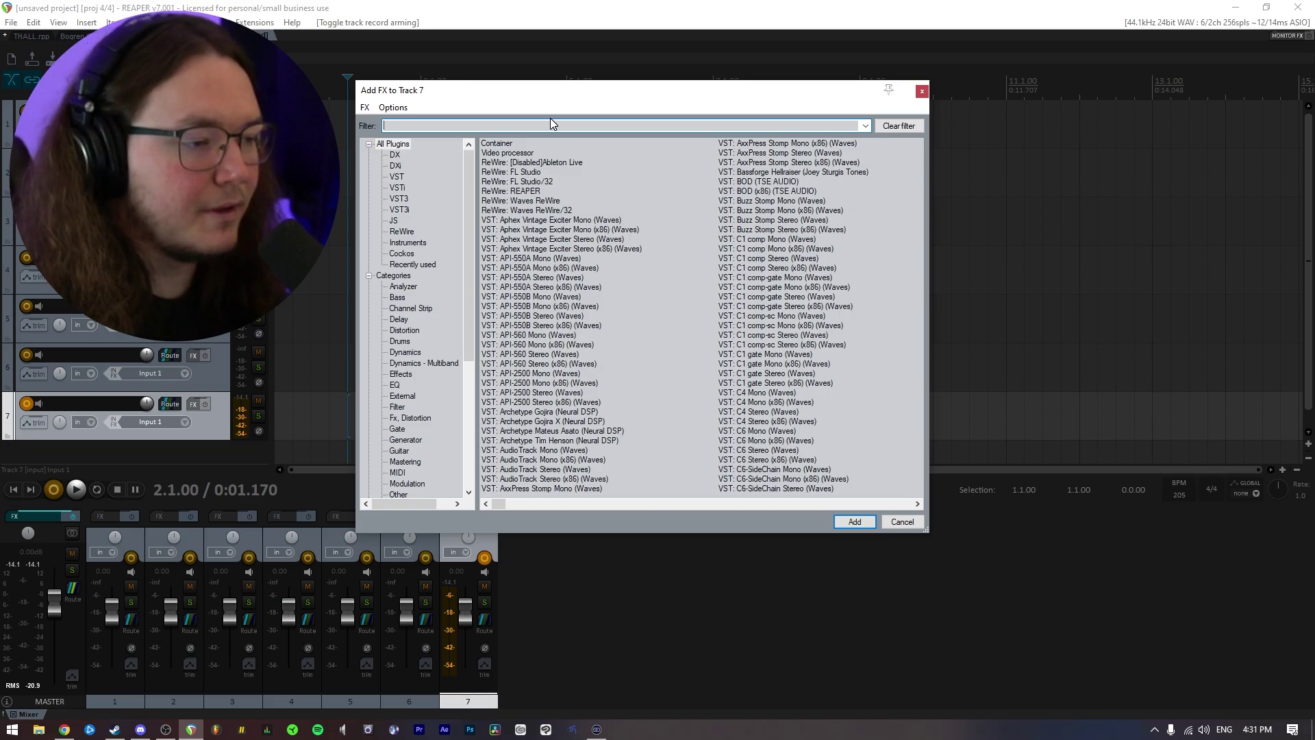
pyautogui.write('goj')
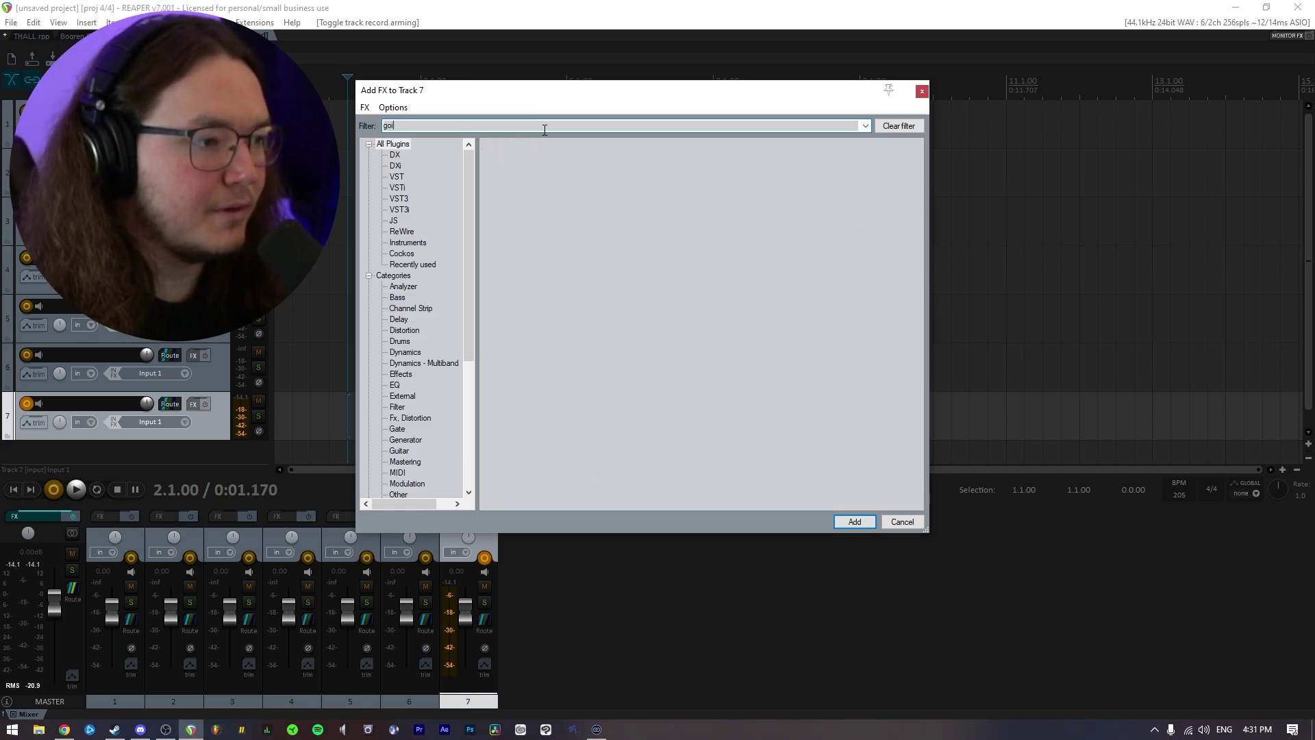
pyautogui.doubleClick(501, 141)
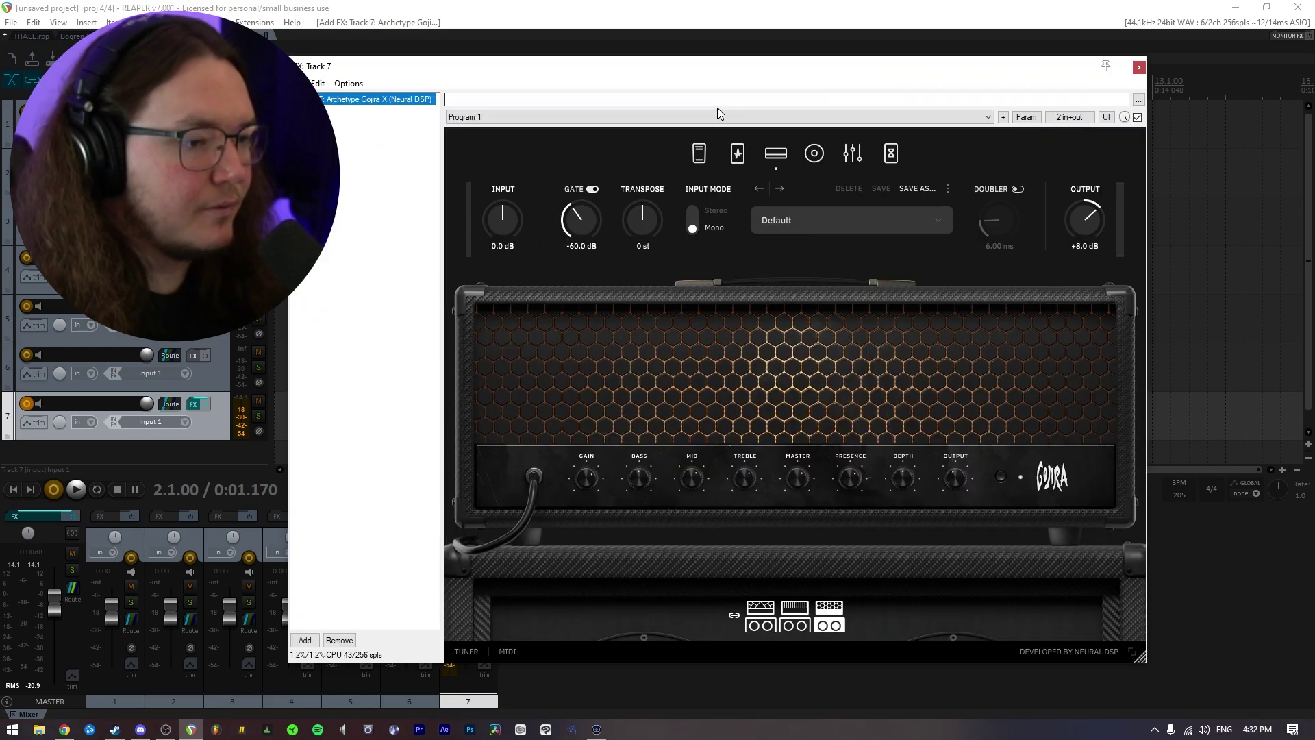
pyautogui.click(691, 219)
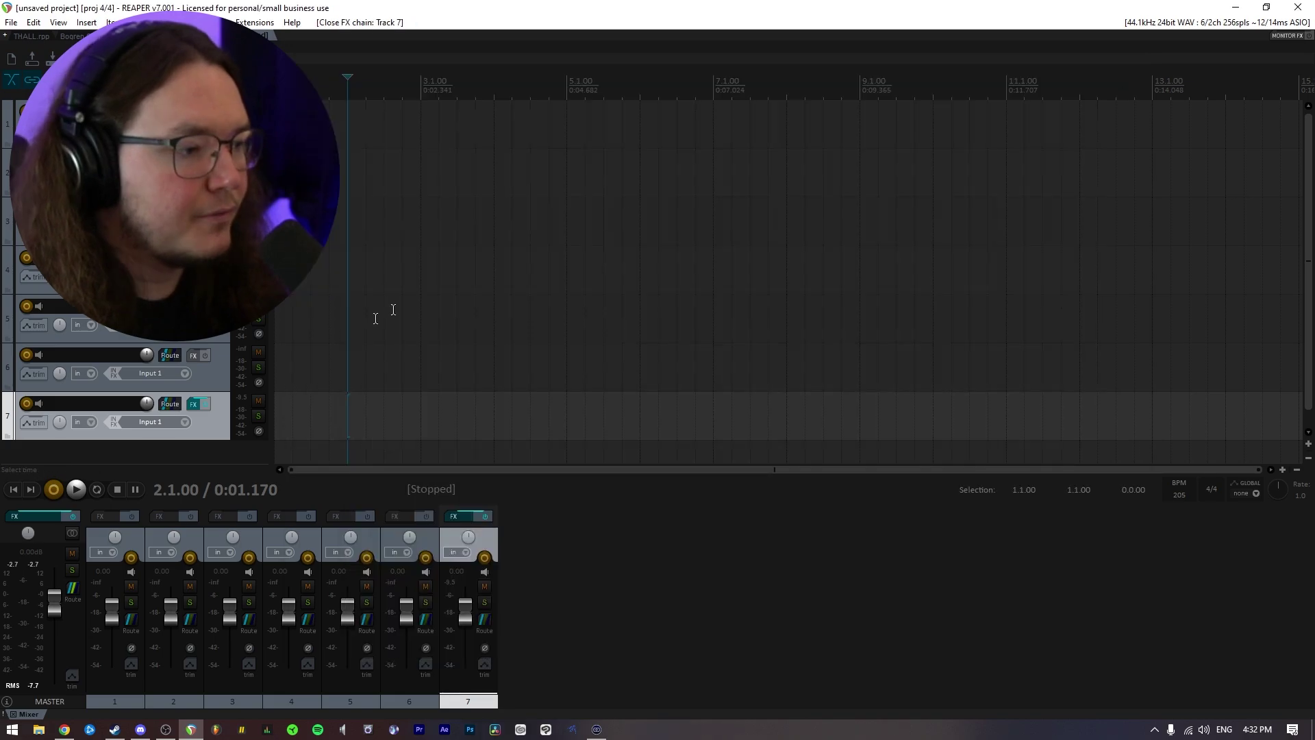
# Close track 7's FX, delete the unwanted track, and insert Kontakt 7 as a virtual instrument on a new track
pyautogui.click(194, 403)
pyautogui.press('Delete')
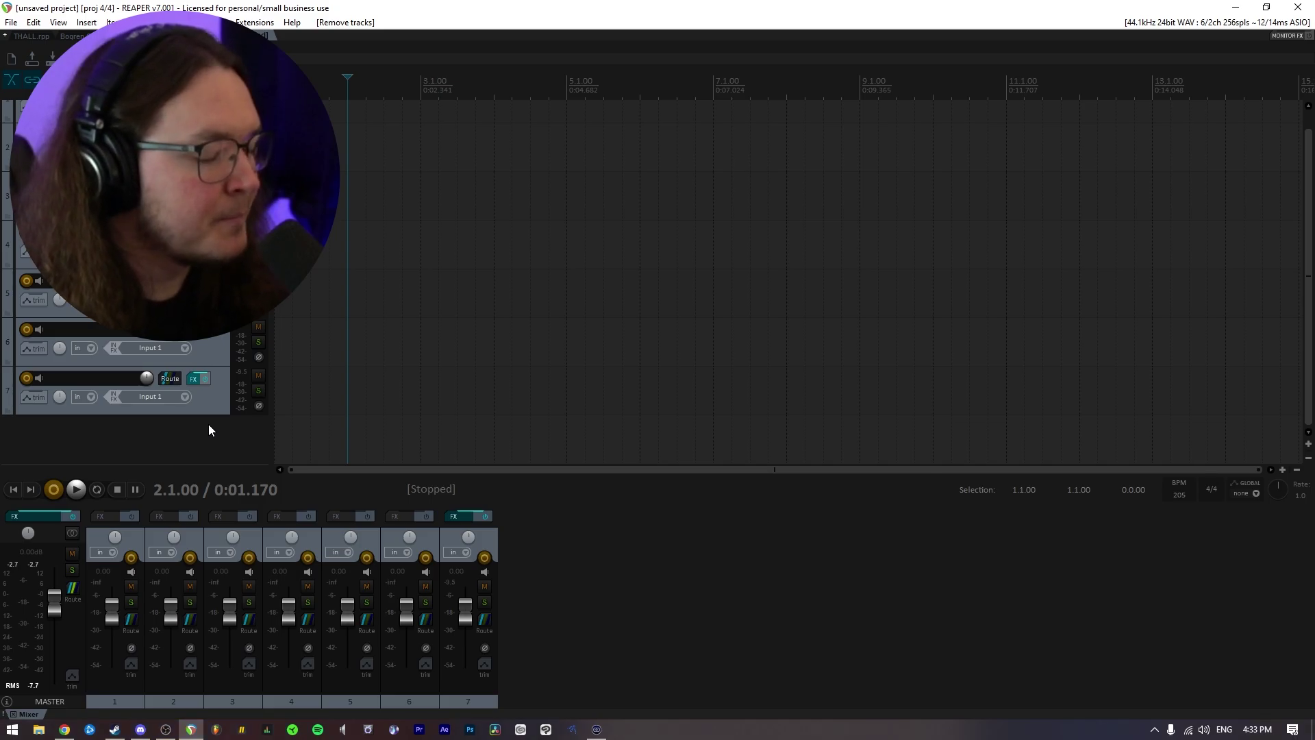
pyautogui.rightClick(210, 430)
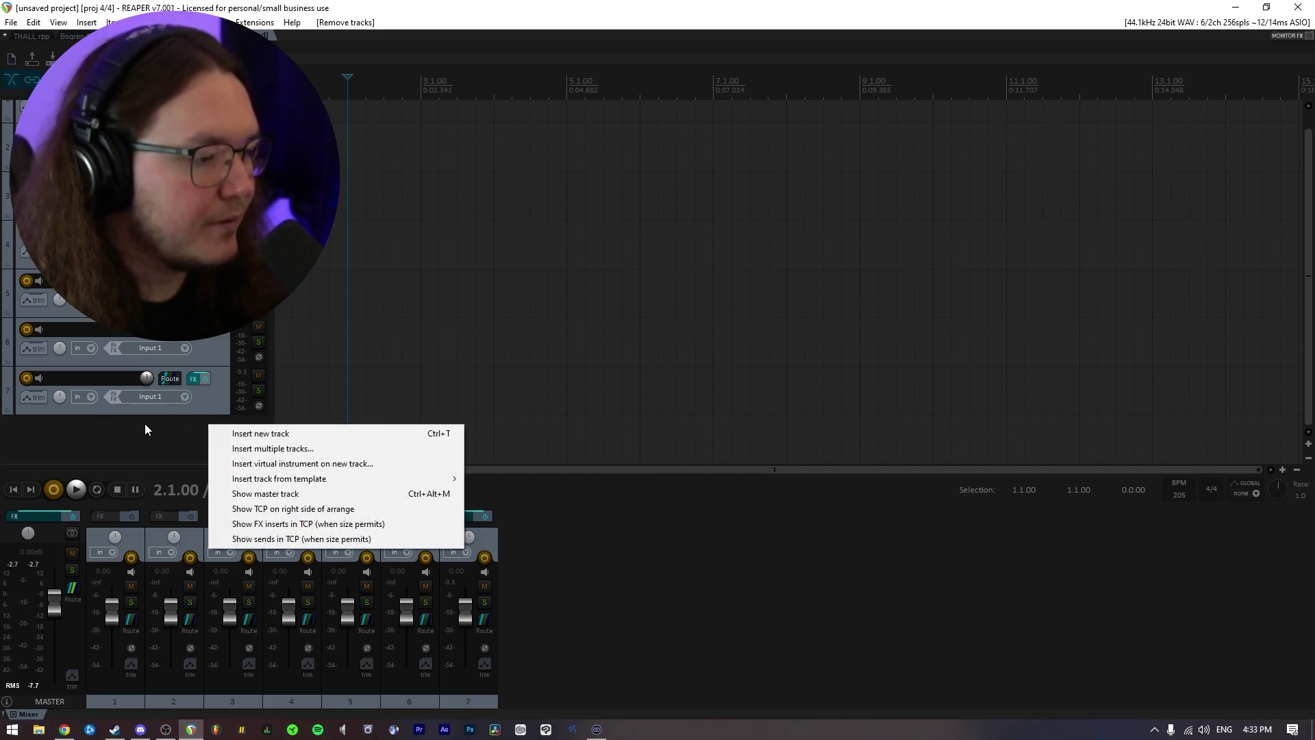
pyautogui.click(304, 466)
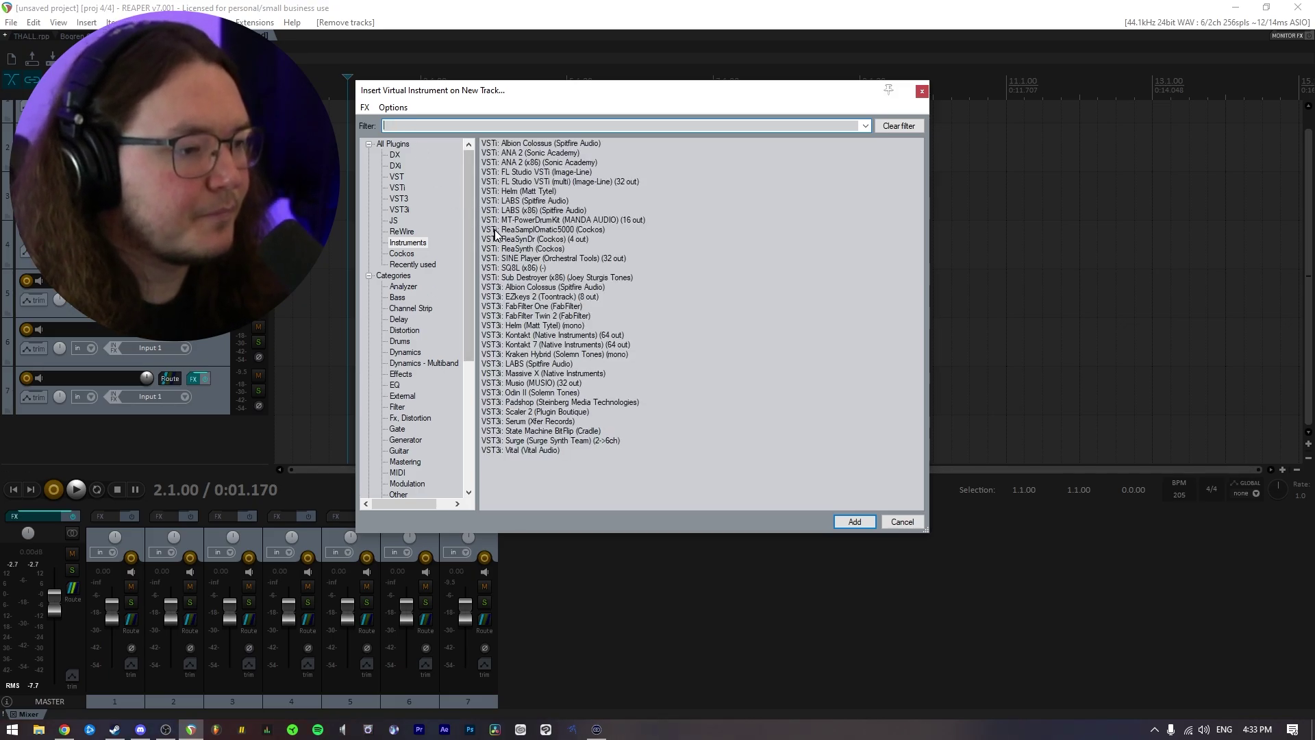
pyautogui.click(535, 347)
pyautogui.doubleClick(533, 345)
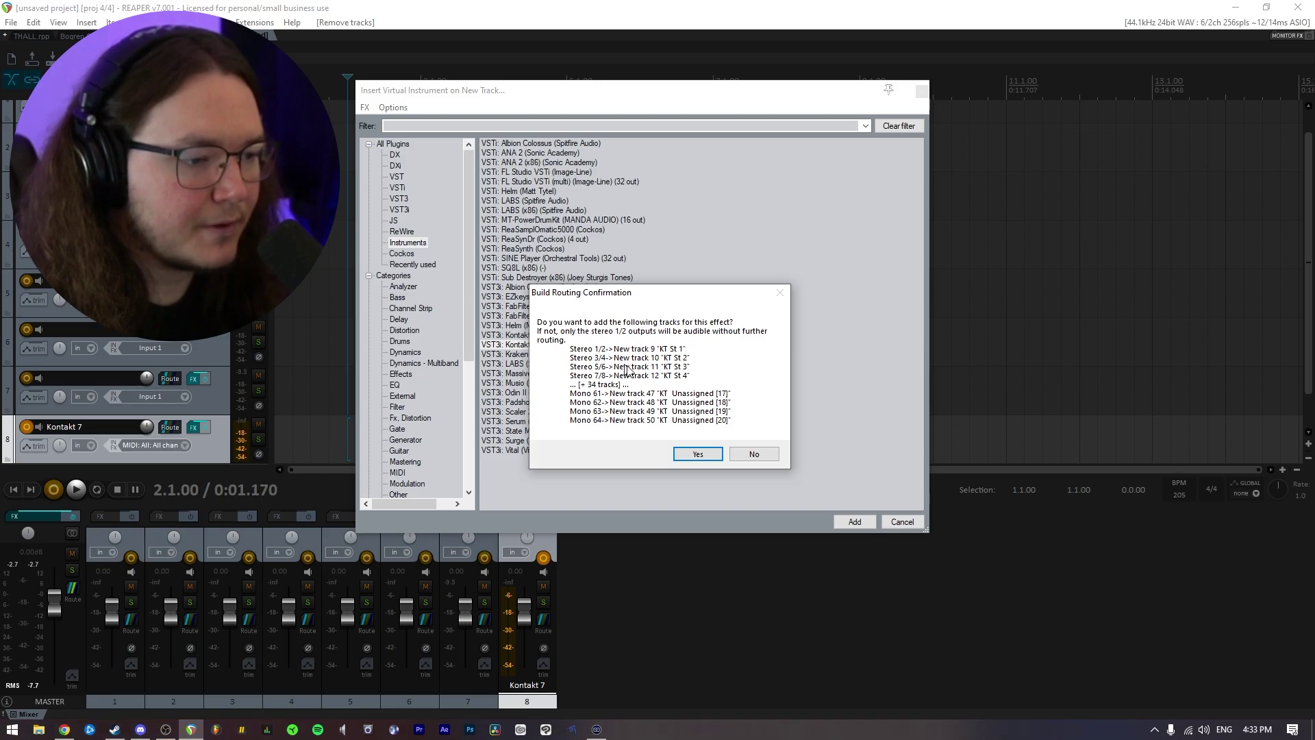
# Load the P5 Matt Halpern Signature Pack kit with its KT St output tracks, and audition snare and splash
pyautogui.click(696, 453)
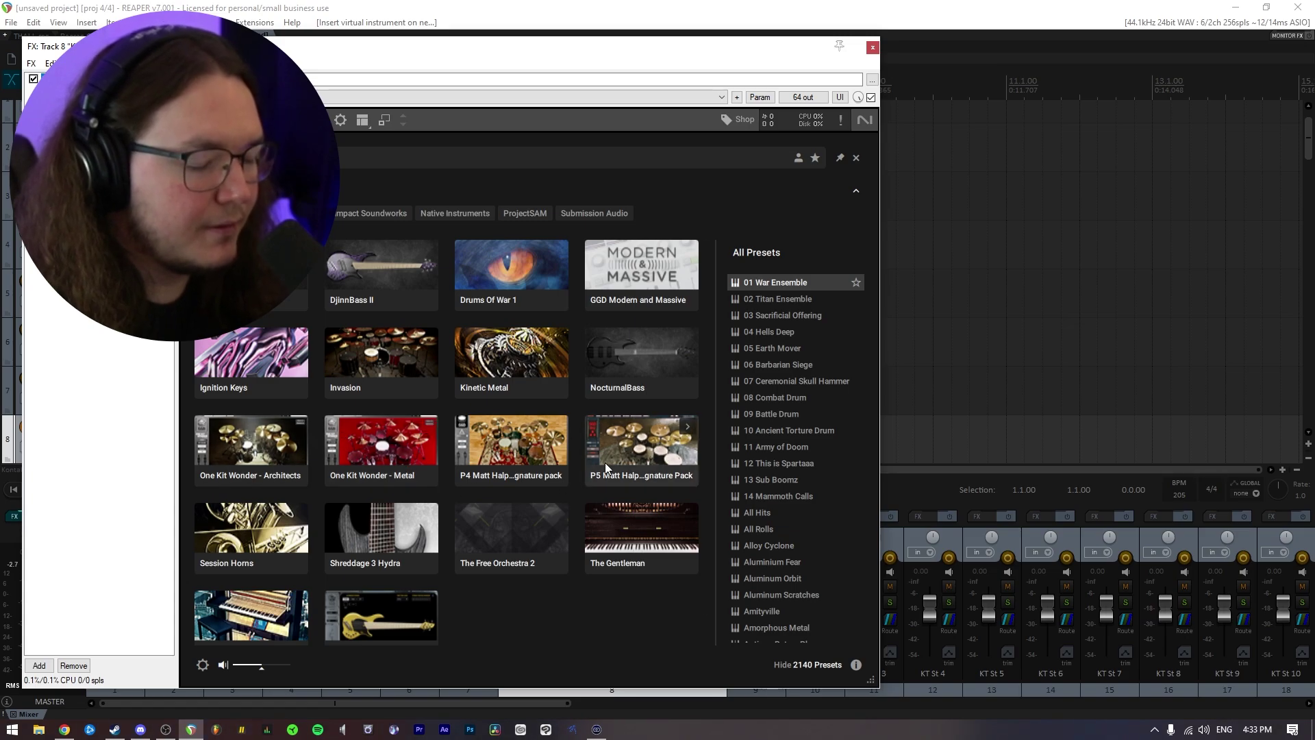
pyautogui.click(688, 429)
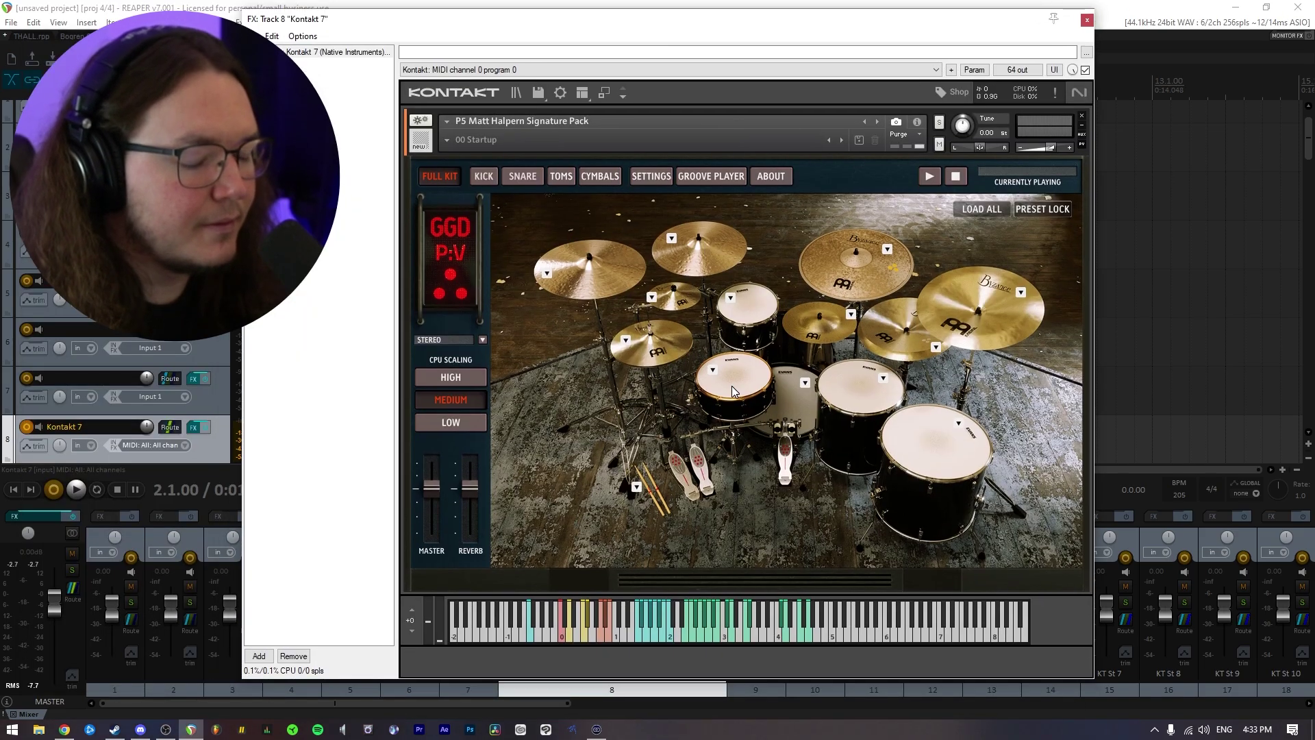
pyautogui.click(733, 389)
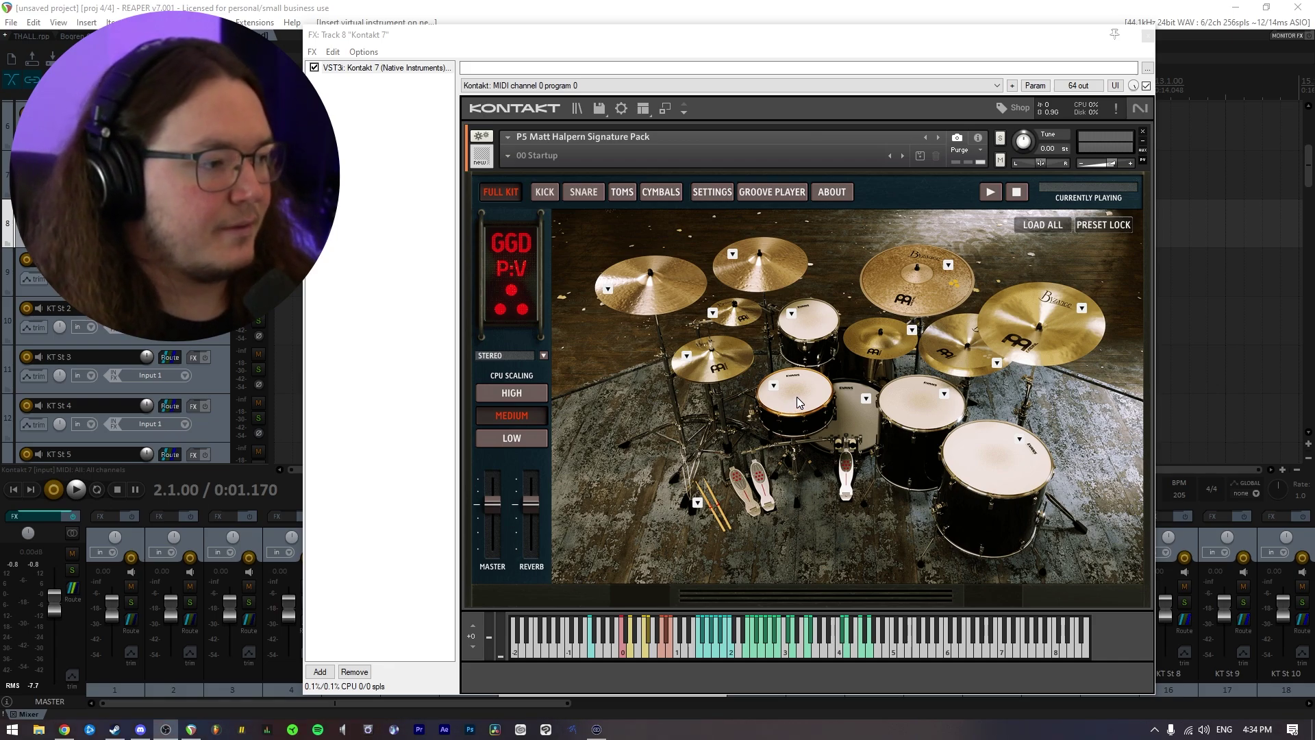
pyautogui.click(103, 271)
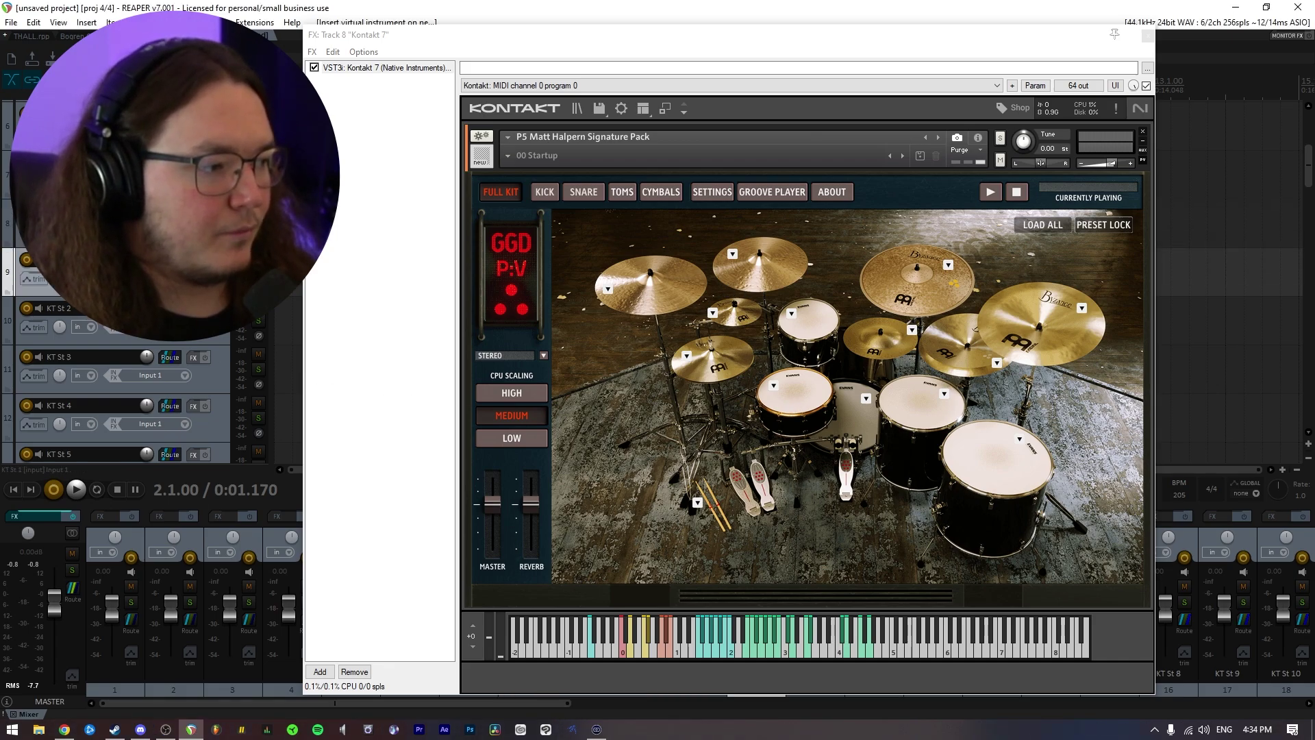
pyautogui.click(796, 402)
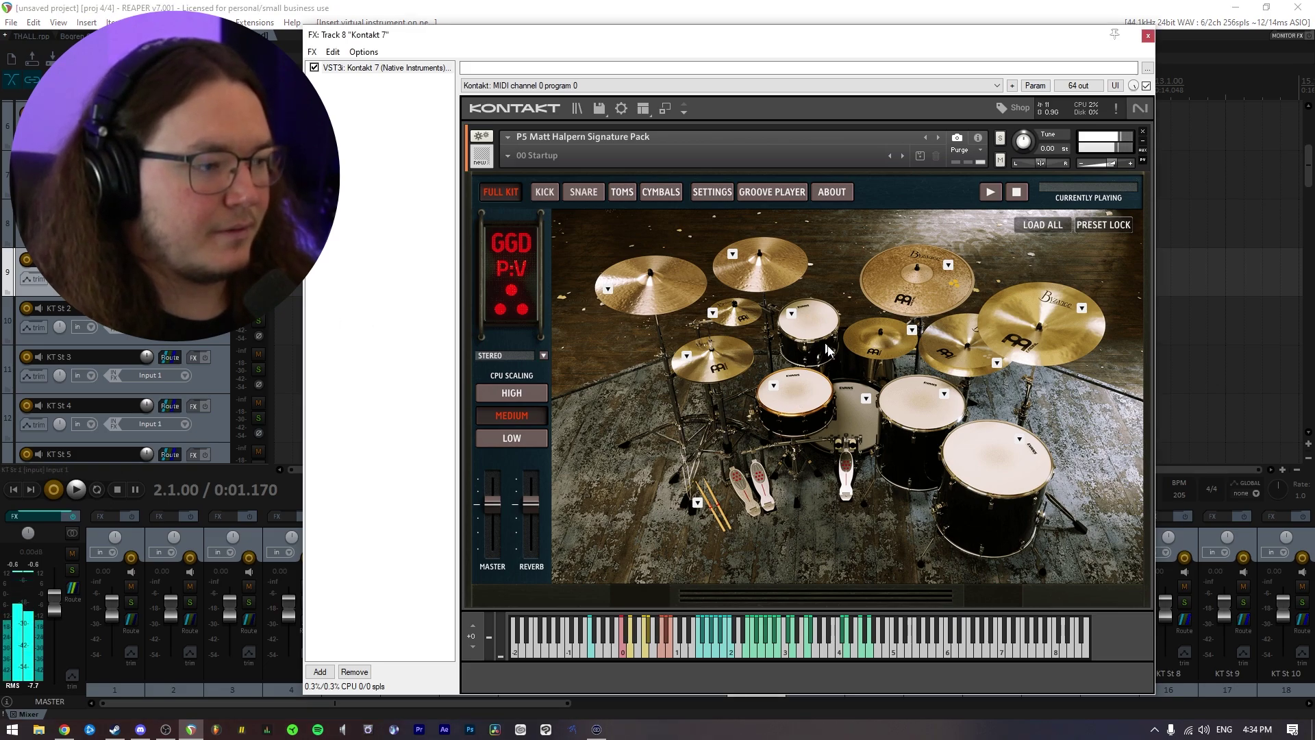
pyautogui.click(744, 333)
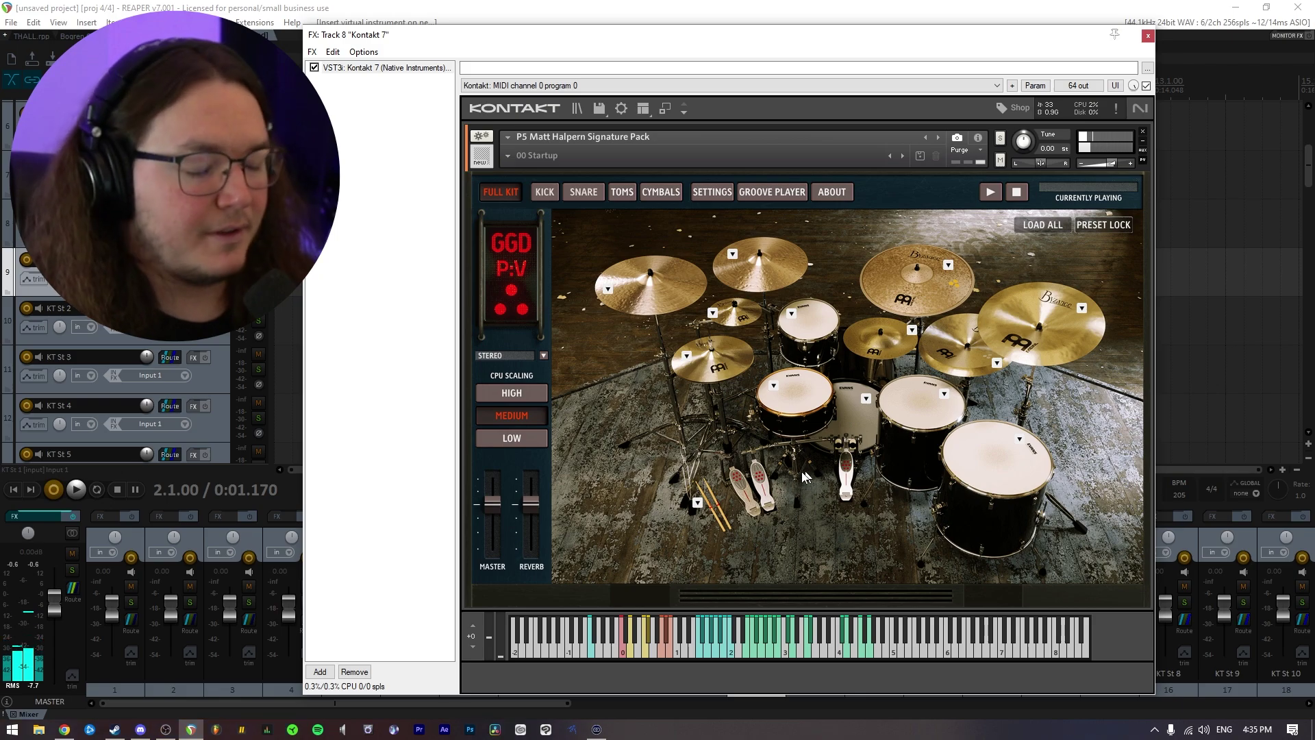
# Switch the kit's output mode from STEREO to MULTI OUT ADV and audition a few drum hits
pyautogui.click(543, 355)
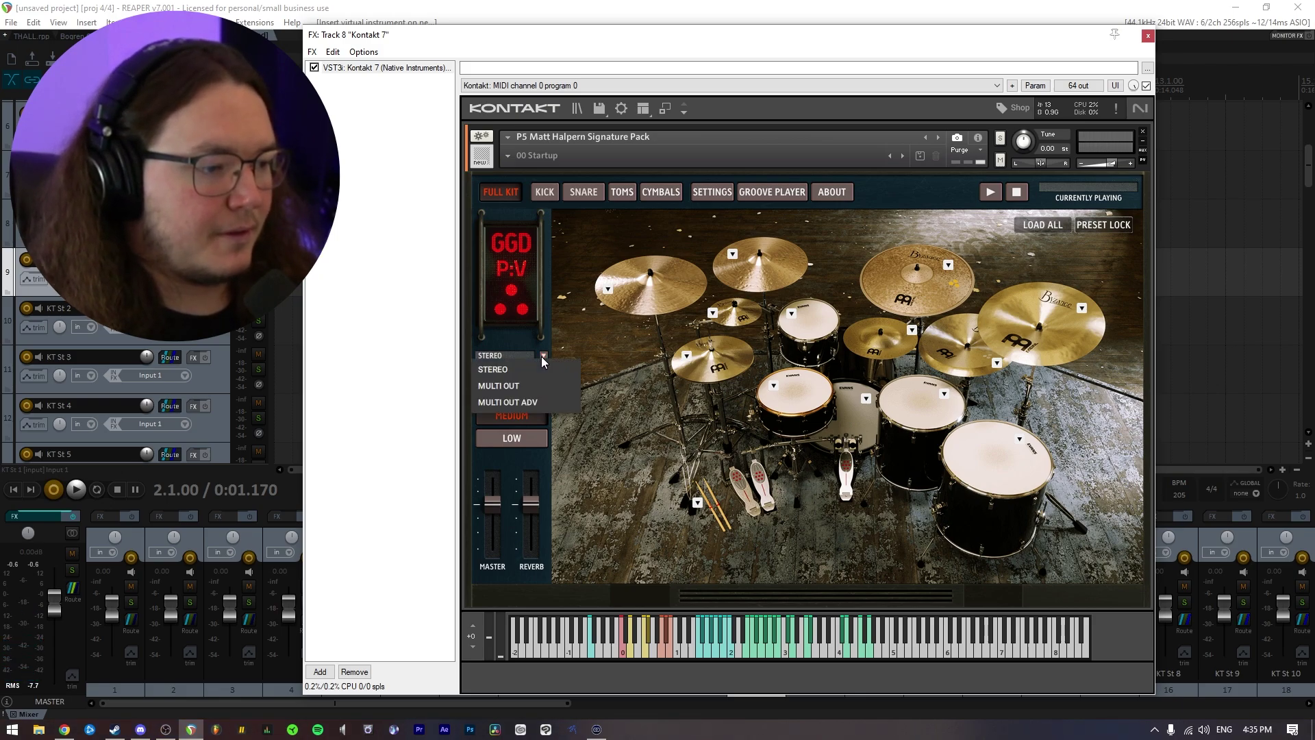
pyautogui.click(537, 403)
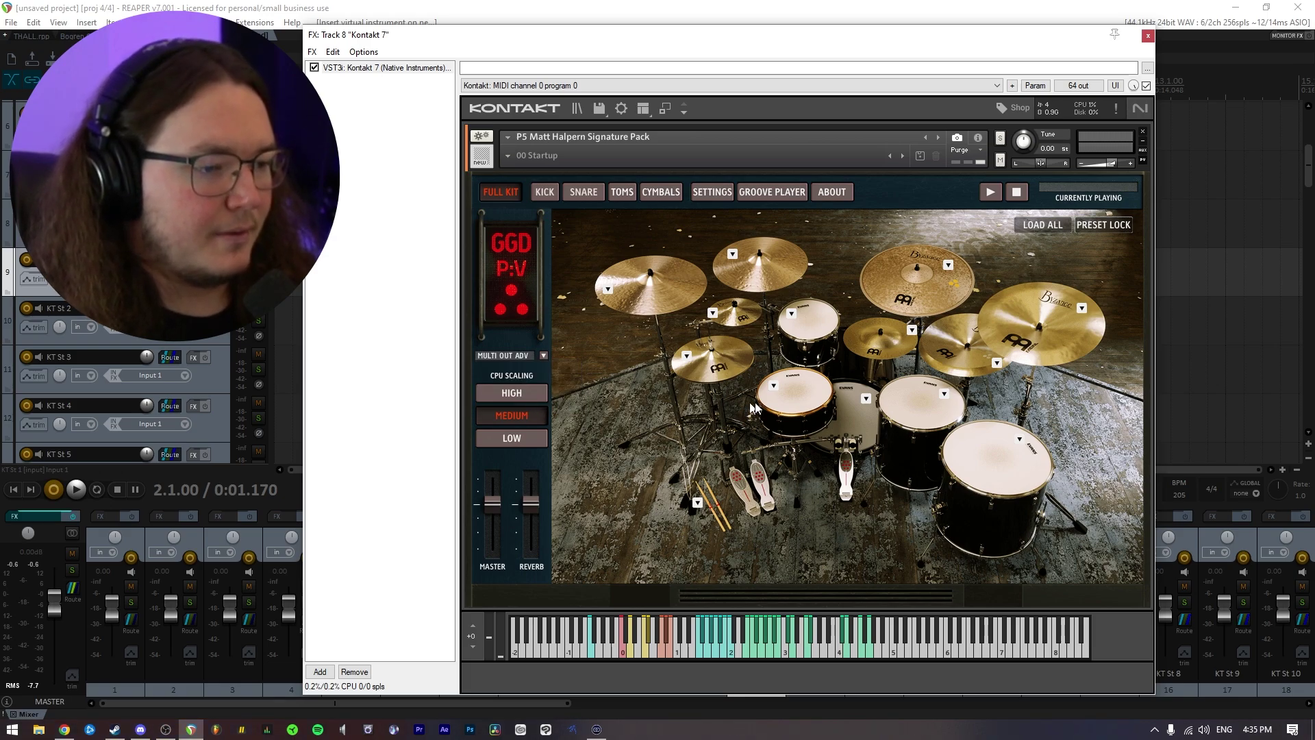
pyautogui.scroll(-2, 212, 376)
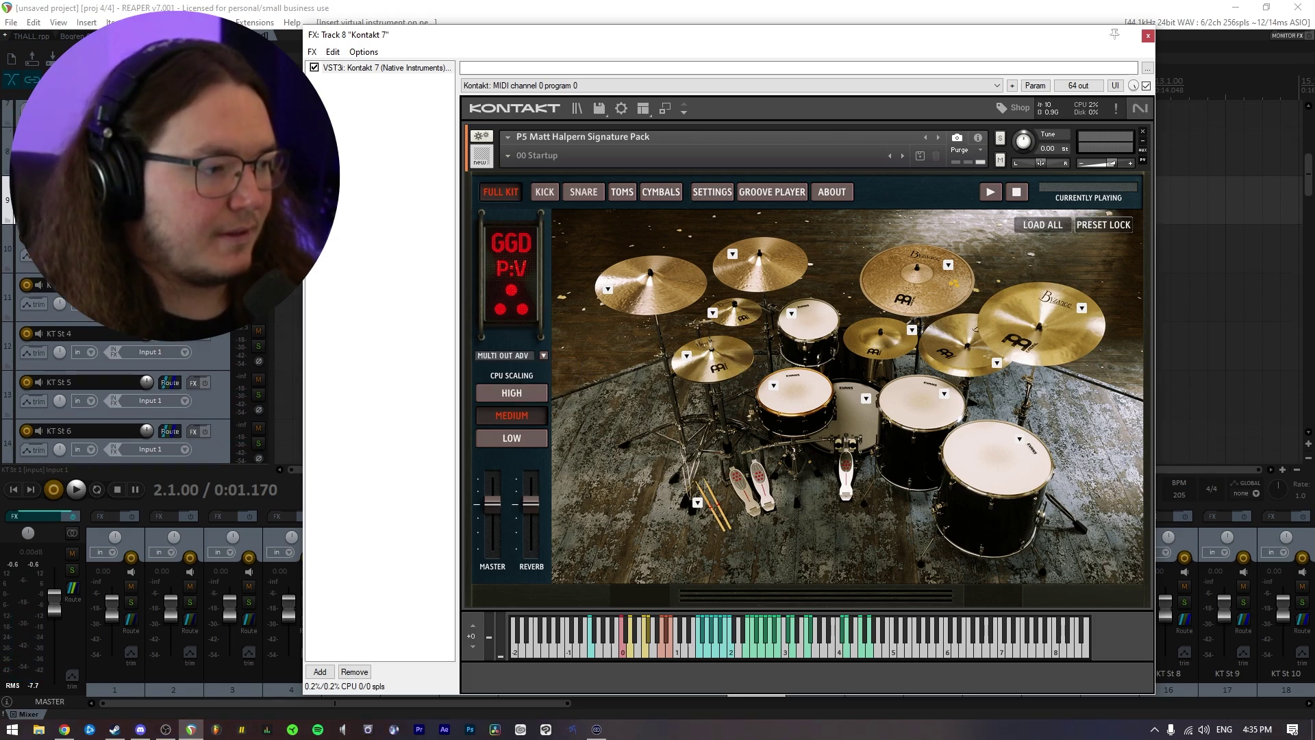
pyautogui.click(710, 360)
pyautogui.click(876, 369)
pyautogui.click(997, 460)
# Show the KICK channel mixer page
pyautogui.scroll(-3, 924, 377)
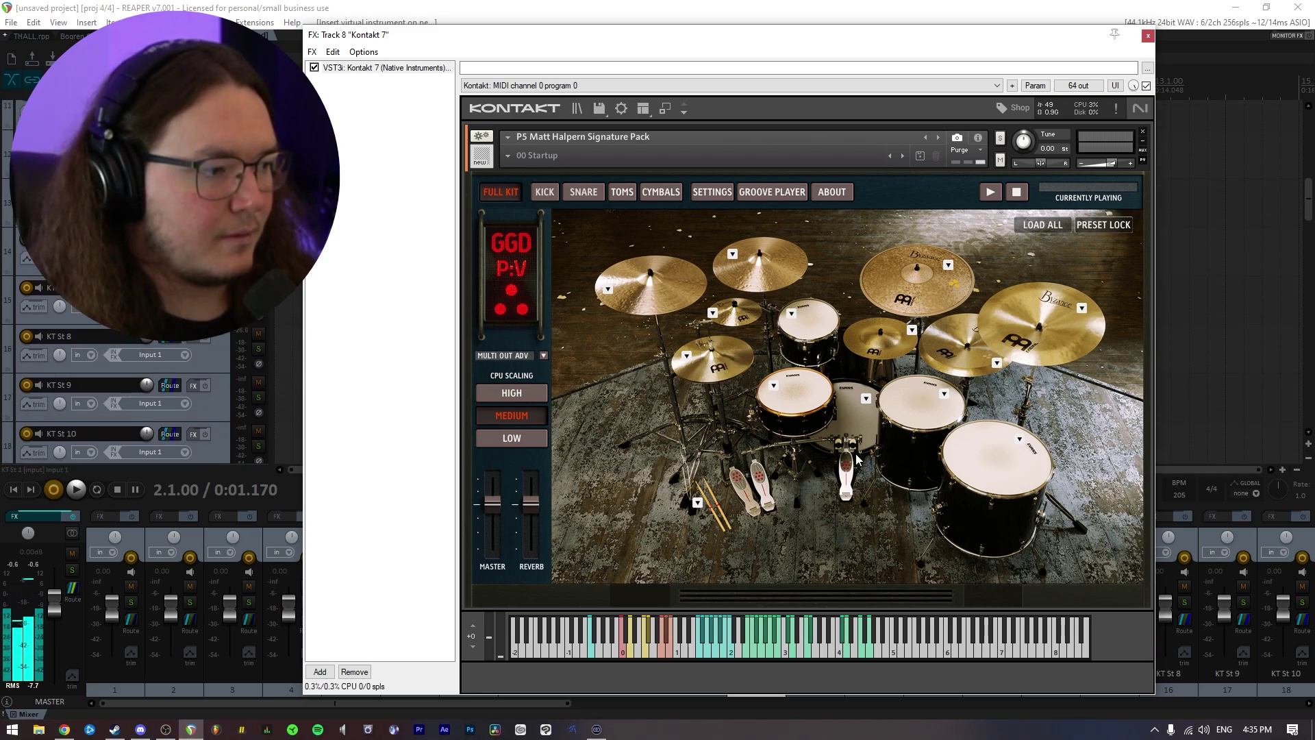
pyautogui.scroll(2, 203, 357)
pyautogui.scroll(2, 203, 357)
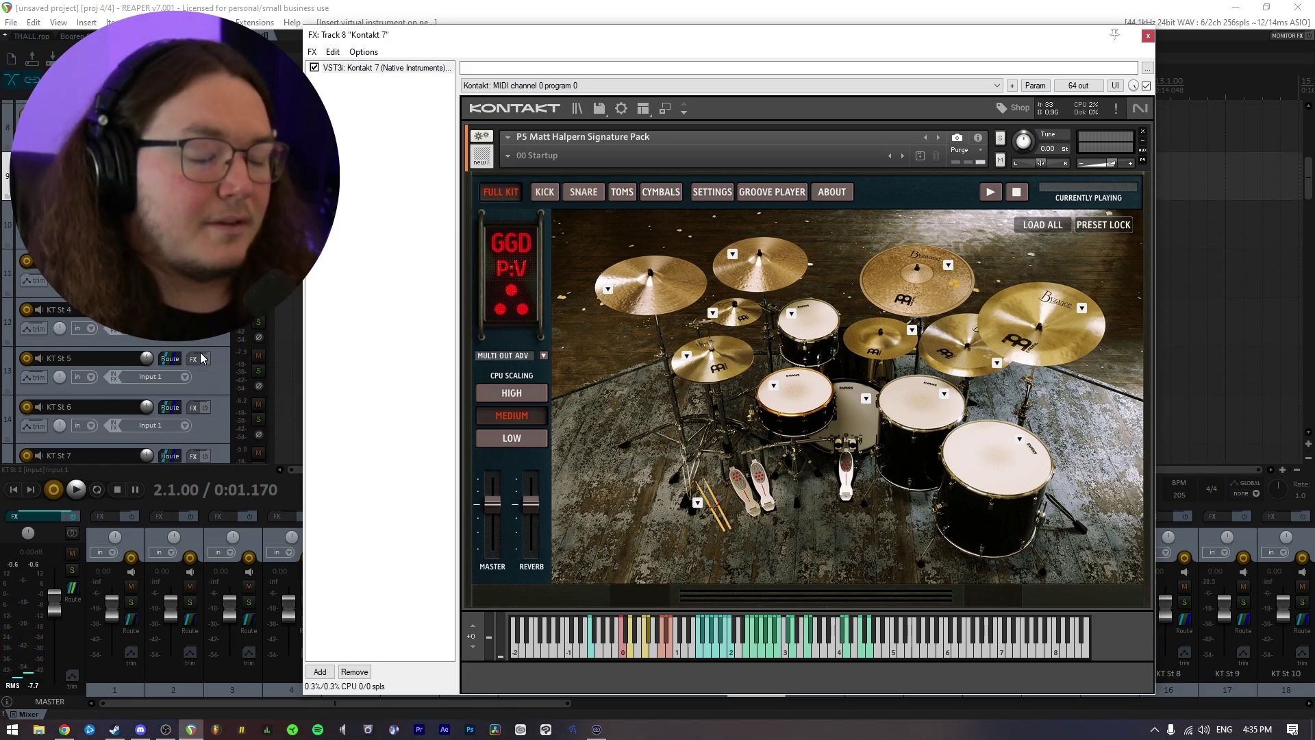
pyautogui.click(543, 192)
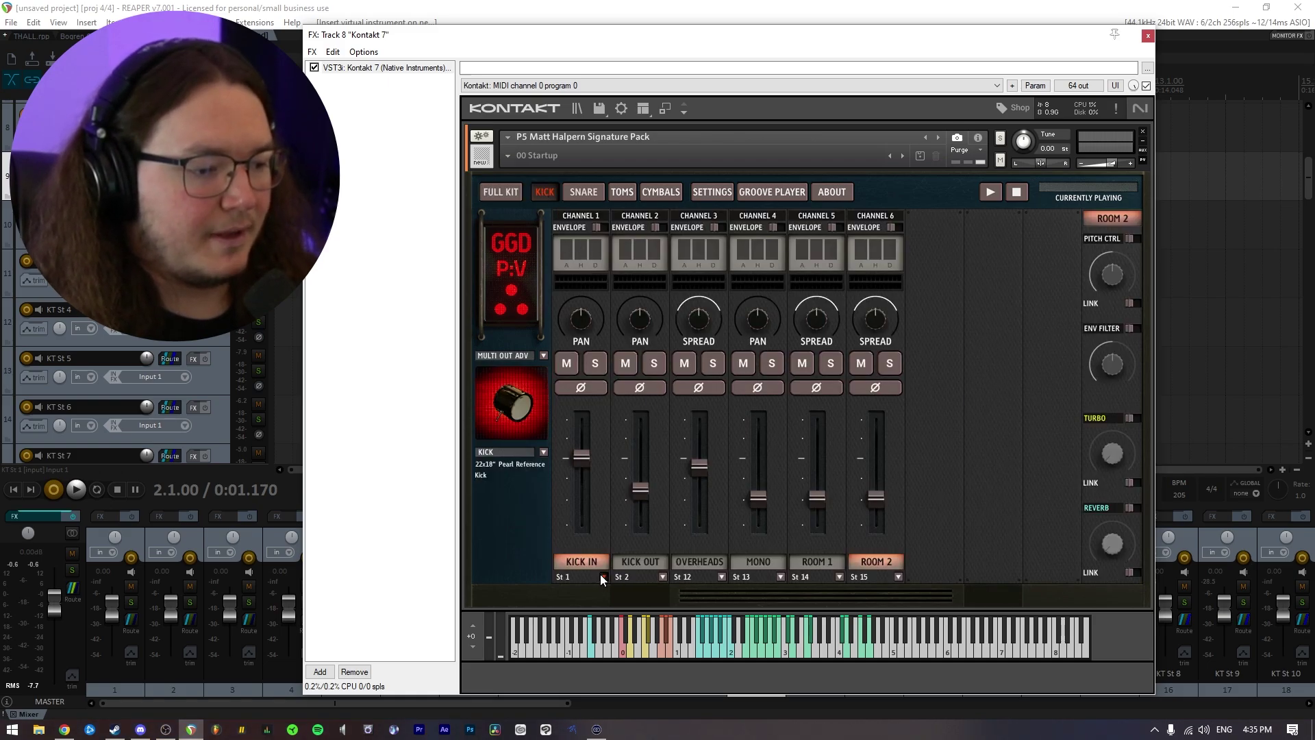
# Route the KICK OUT mic to St 1 and both SNARE TOP and SNARE BTM mics to St 2
pyautogui.click(659, 572)
pyautogui.click(647, 396)
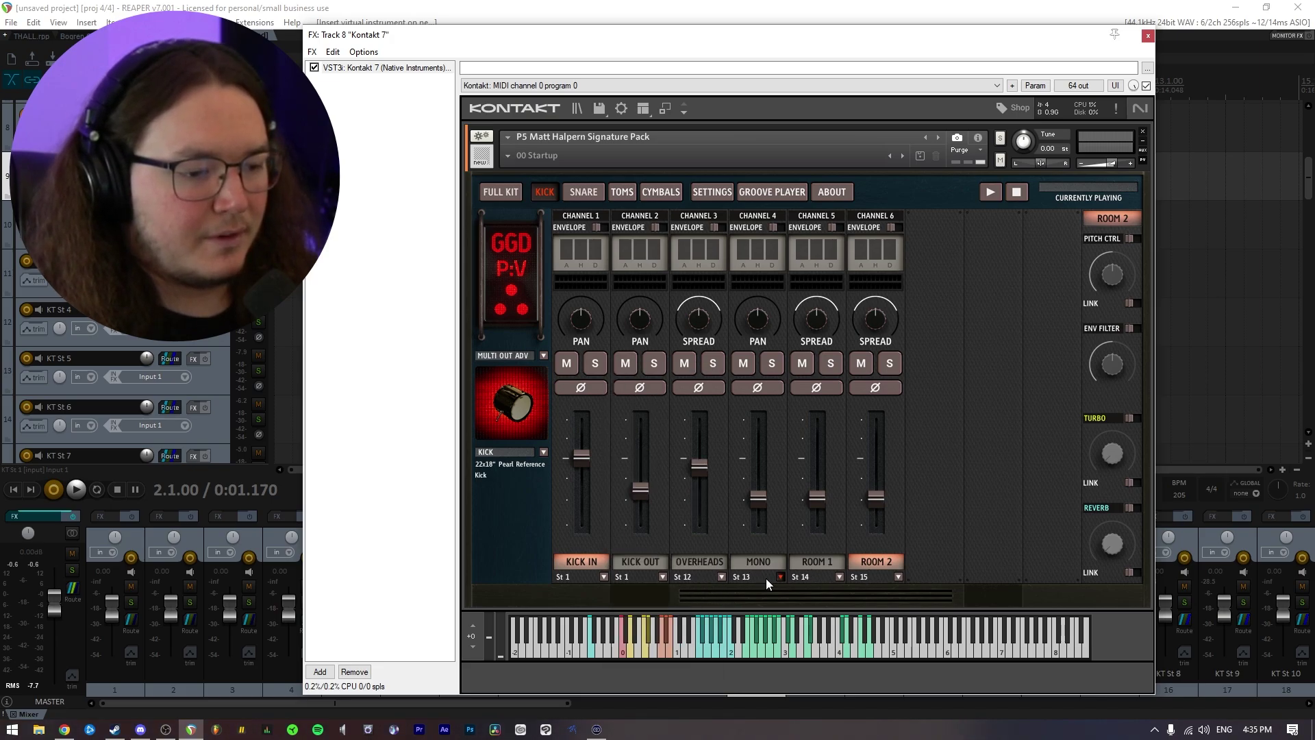
pyautogui.click(582, 196)
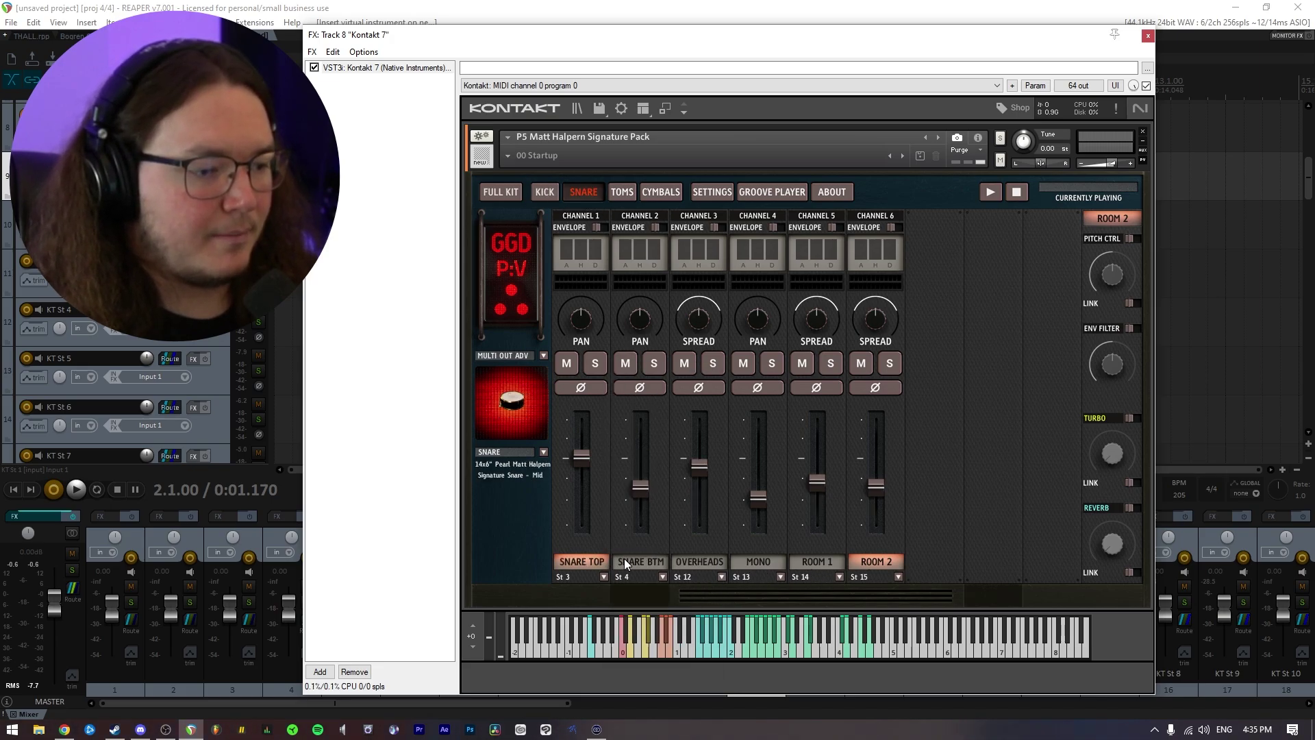
pyautogui.click(604, 576)
pyautogui.click(593, 409)
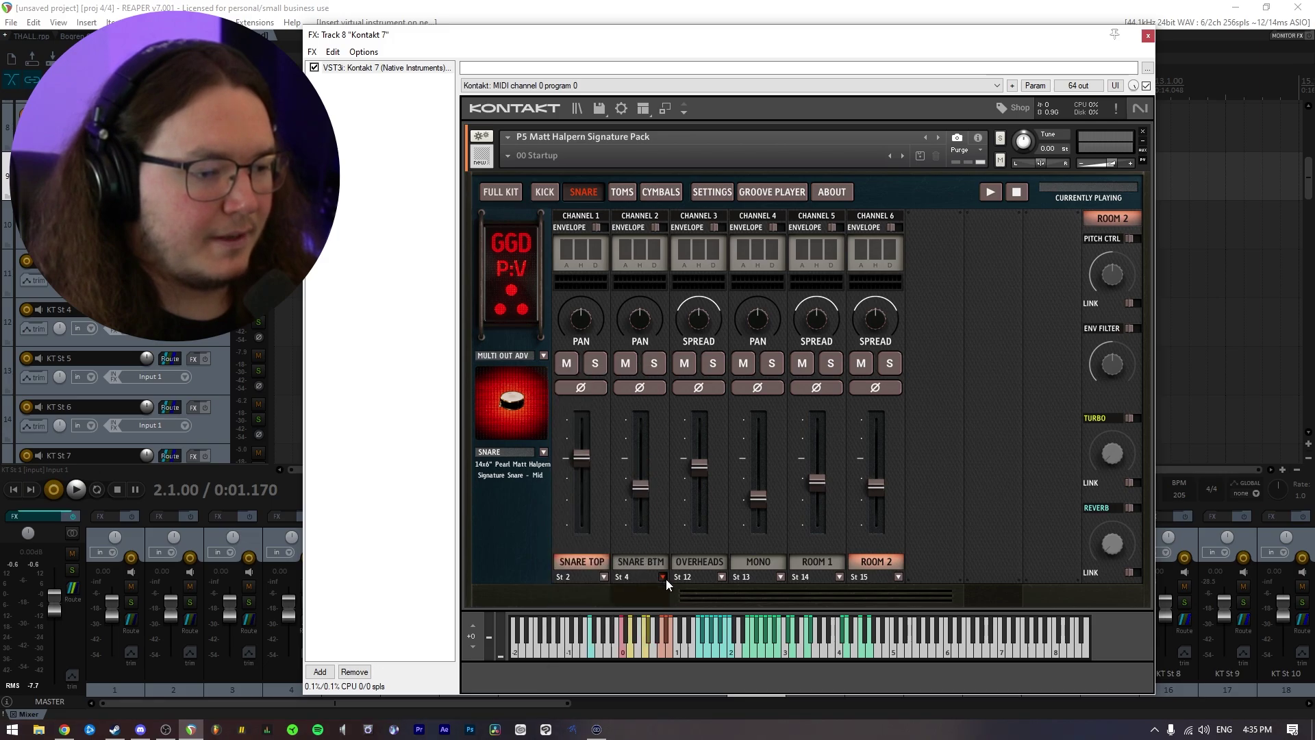
pyautogui.click(662, 577)
pyautogui.click(639, 426)
pyautogui.click(662, 577)
pyautogui.click(645, 410)
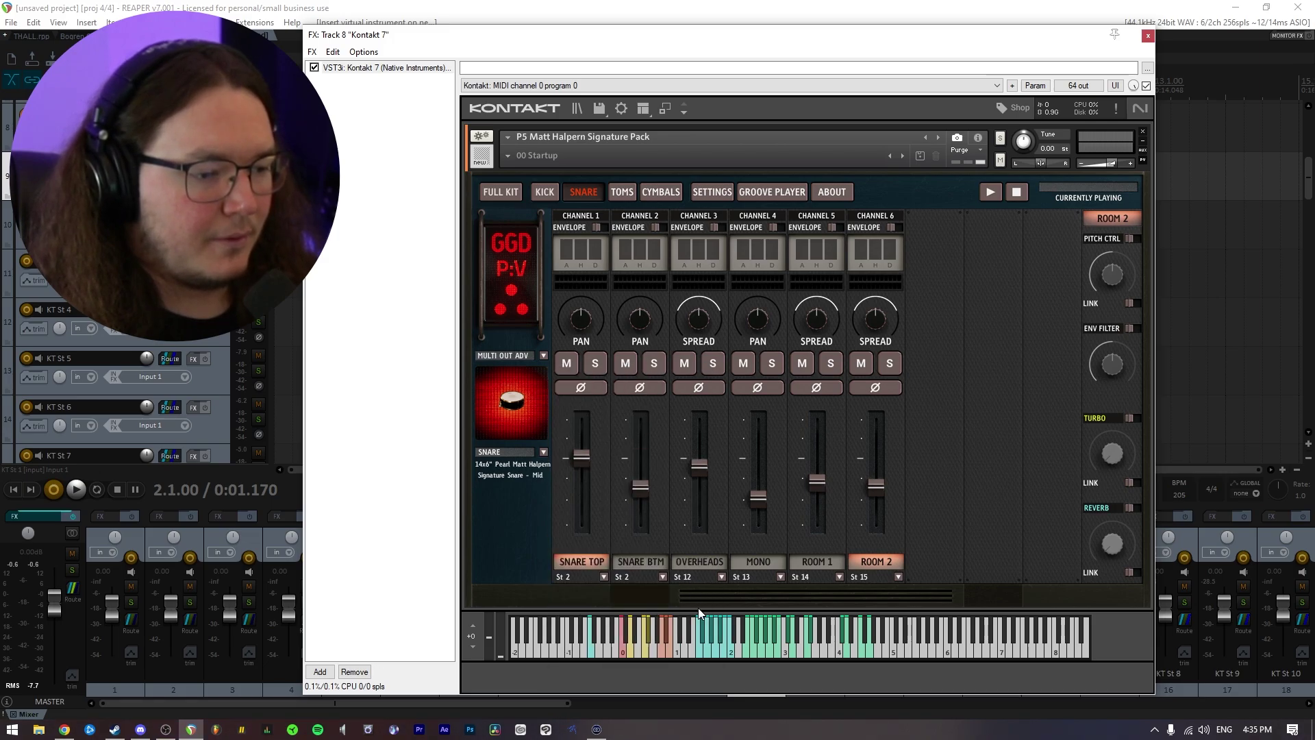
# Route Rack Tom, Floor Tom 1 and Floor Tom 2 to outputs St 3, St 4 and St 5
pyautogui.click(622, 193)
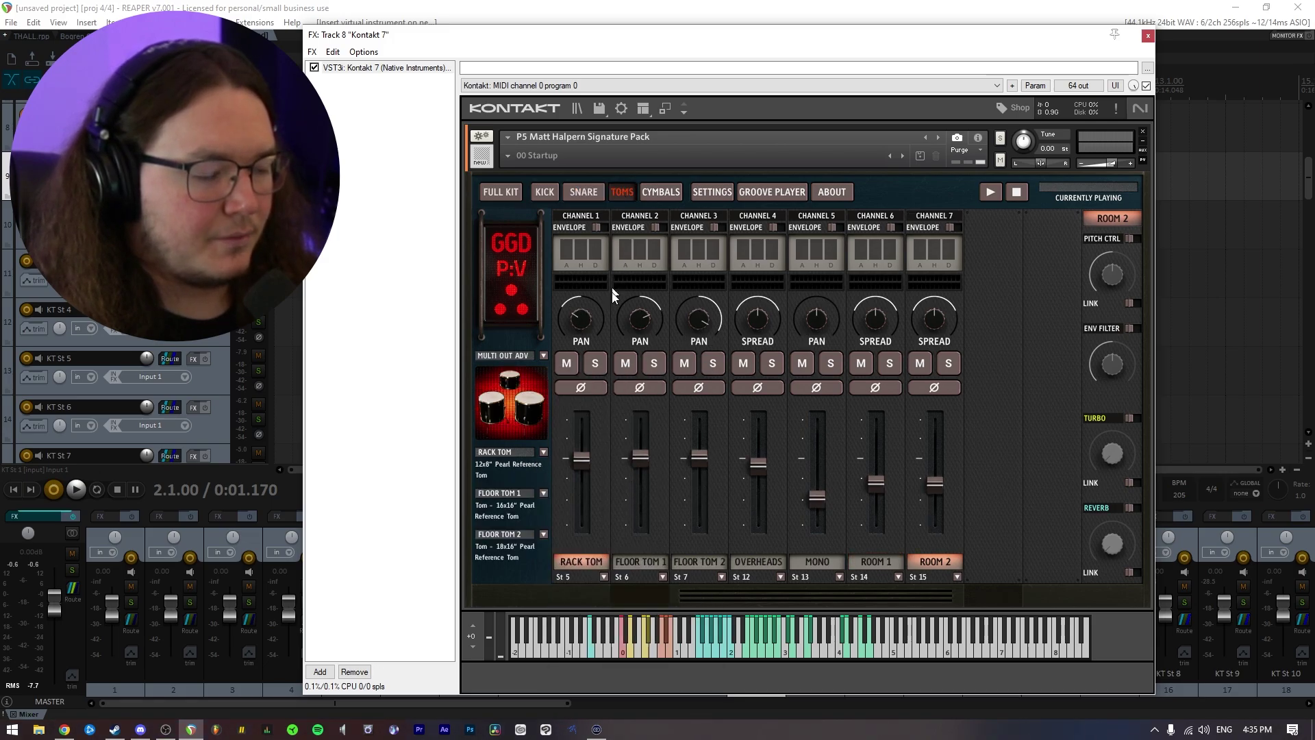
pyautogui.click(604, 577)
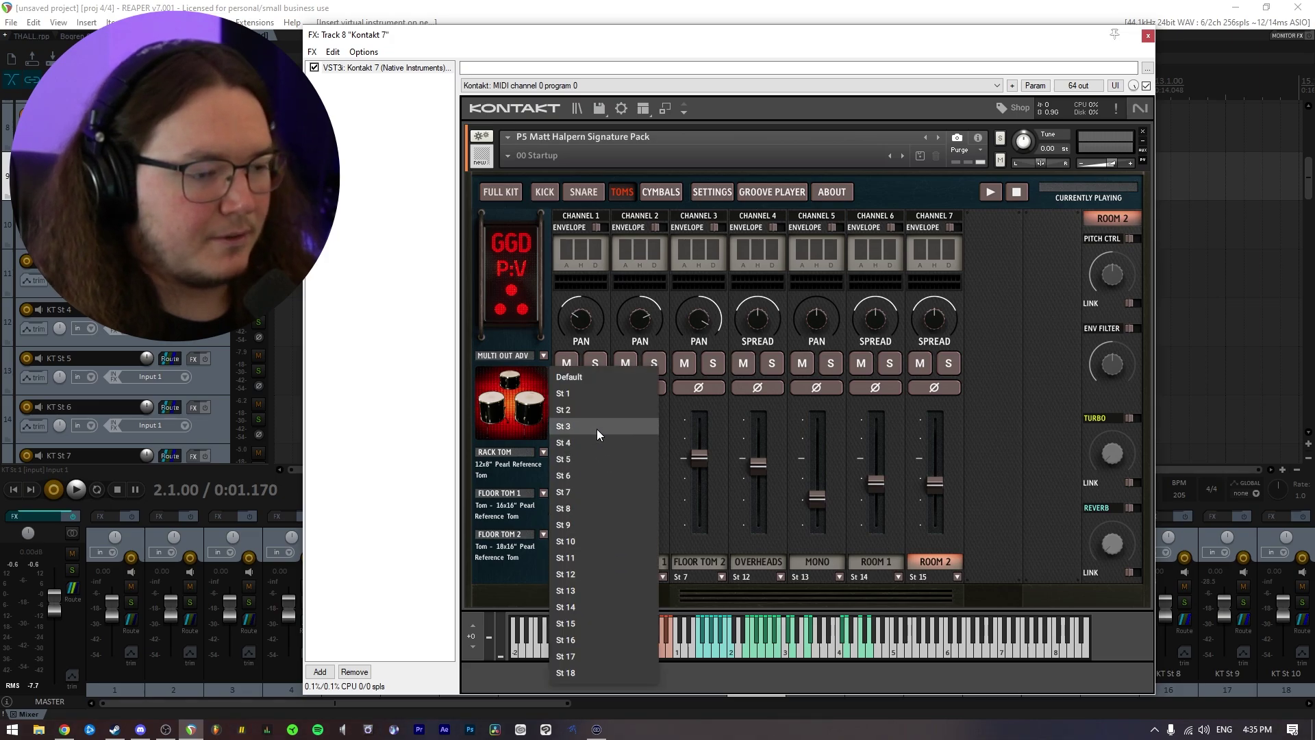
pyautogui.click(597, 429)
pyautogui.click(653, 573)
pyautogui.click(647, 442)
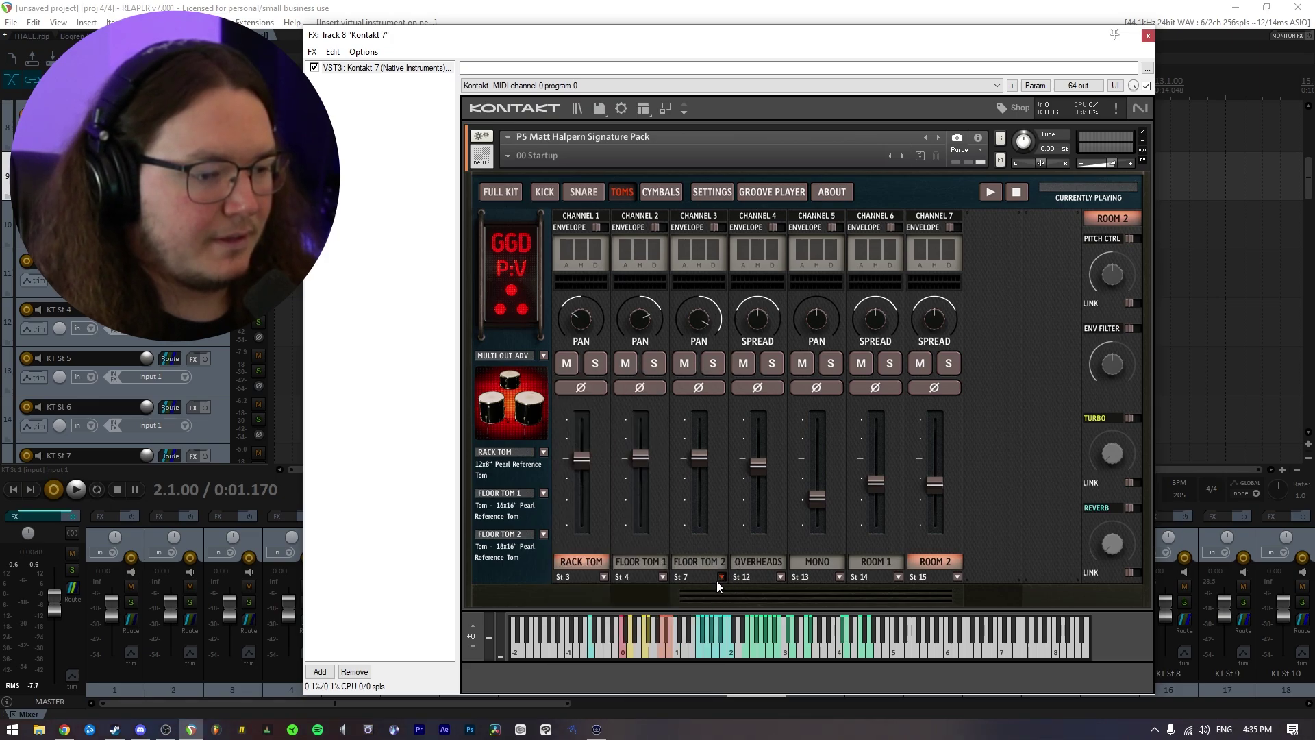
pyautogui.click(719, 579)
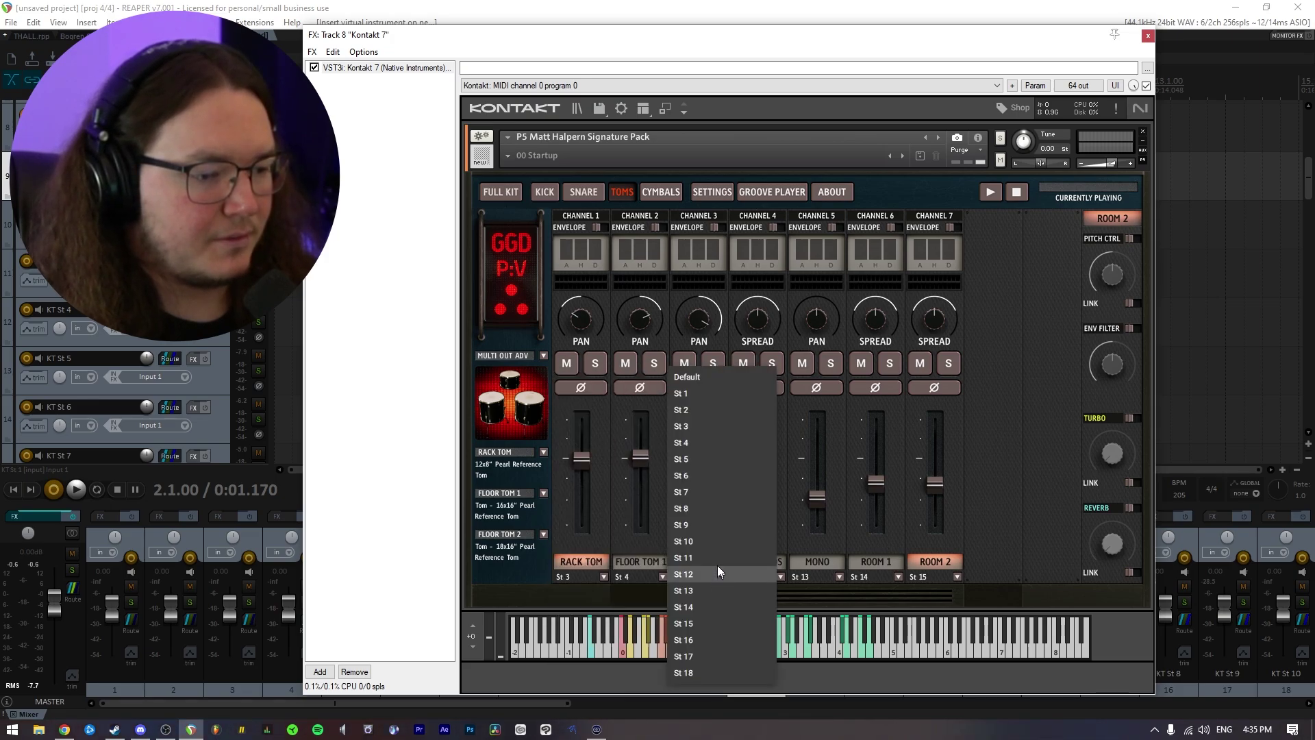
pyautogui.click(700, 459)
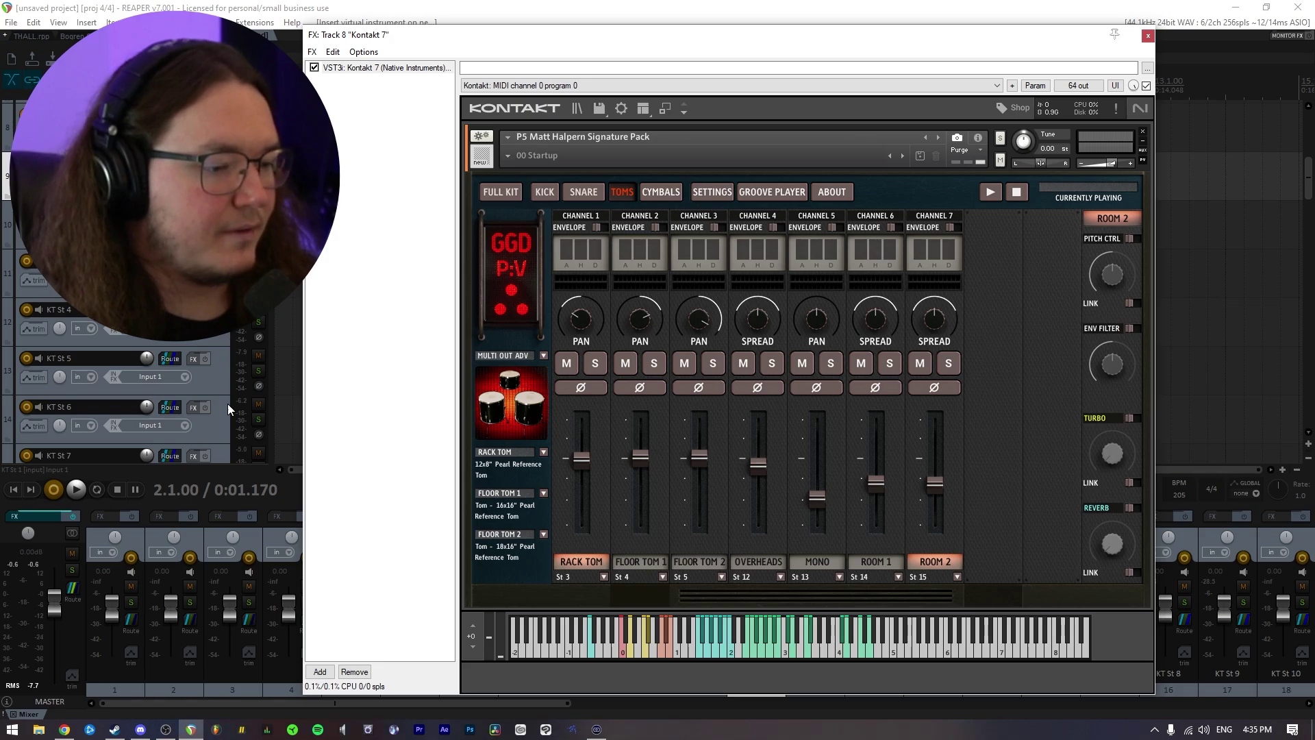
# Return to the FULL KIT view and test the kick and rack tom on their new outputs
pyautogui.click(540, 194)
pyautogui.click(500, 192)
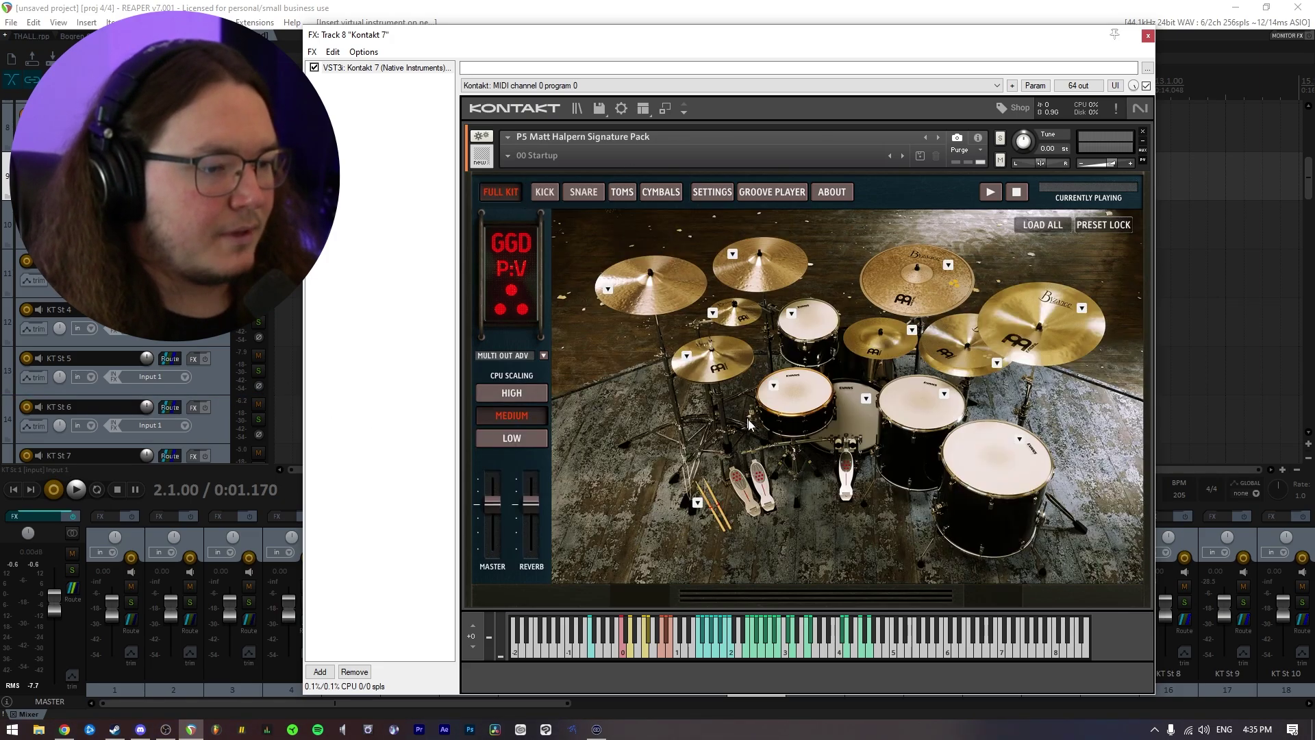
pyautogui.click(861, 414)
pyautogui.click(860, 414)
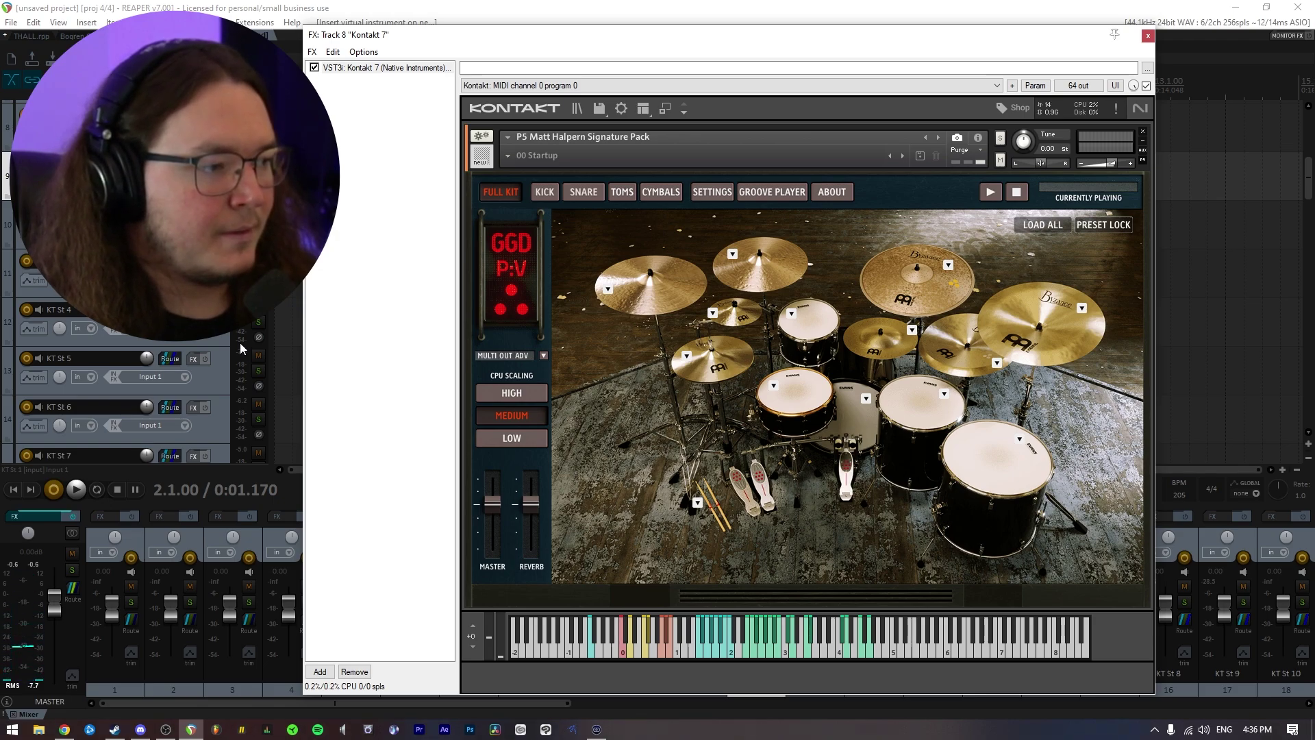
pyautogui.scroll(-5, 240, 348)
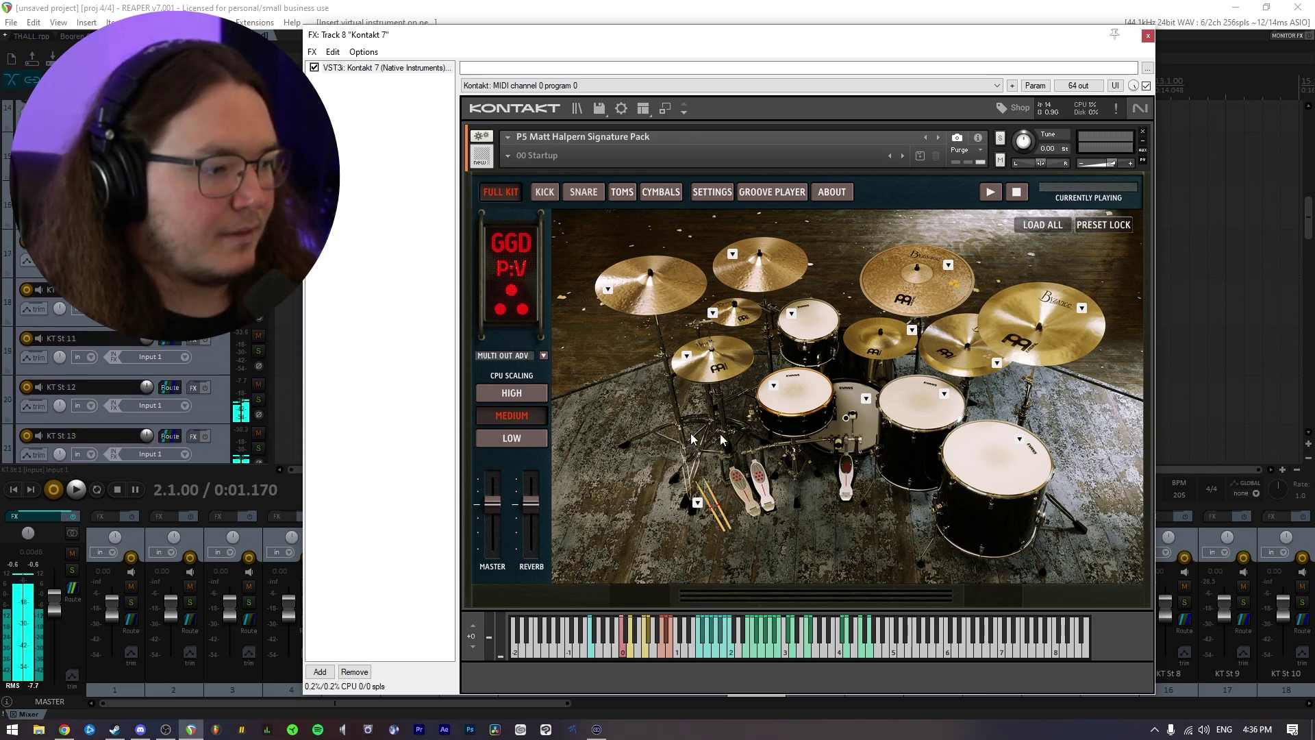
pyautogui.scroll(-2, 205, 349)
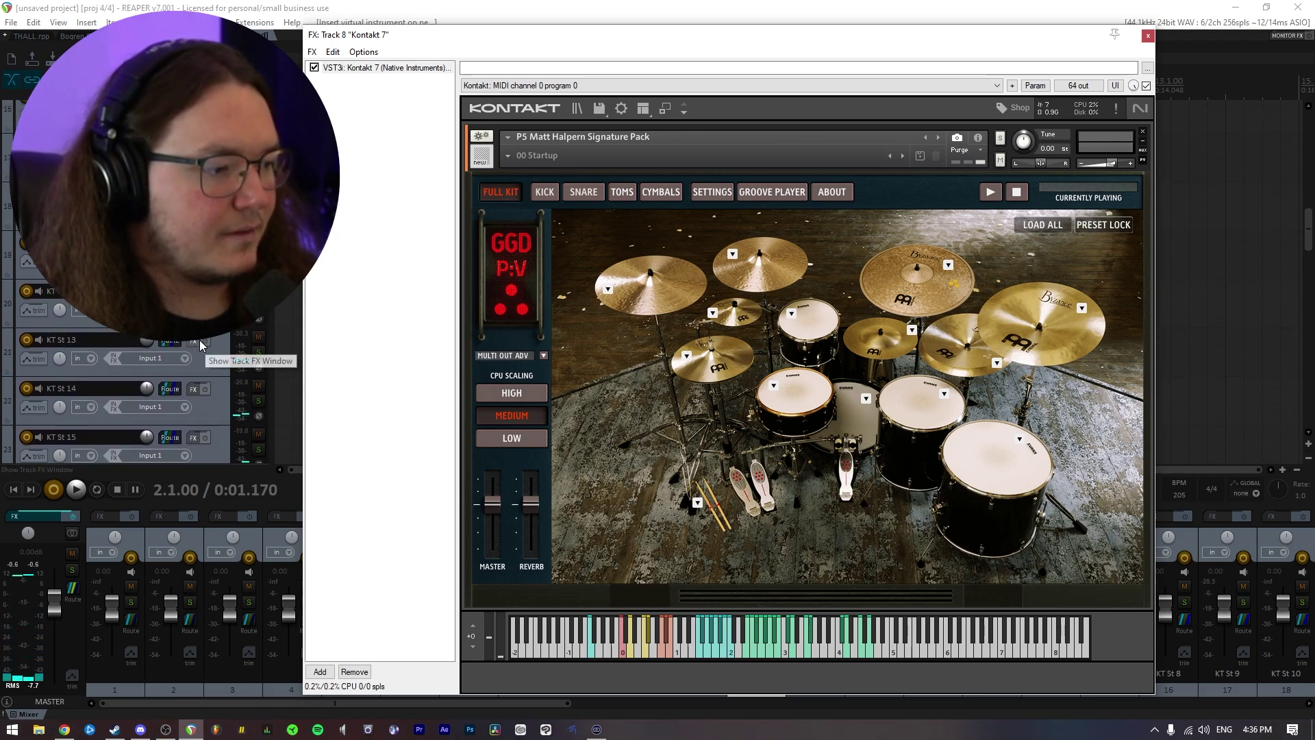
pyautogui.scroll(10, 207, 354)
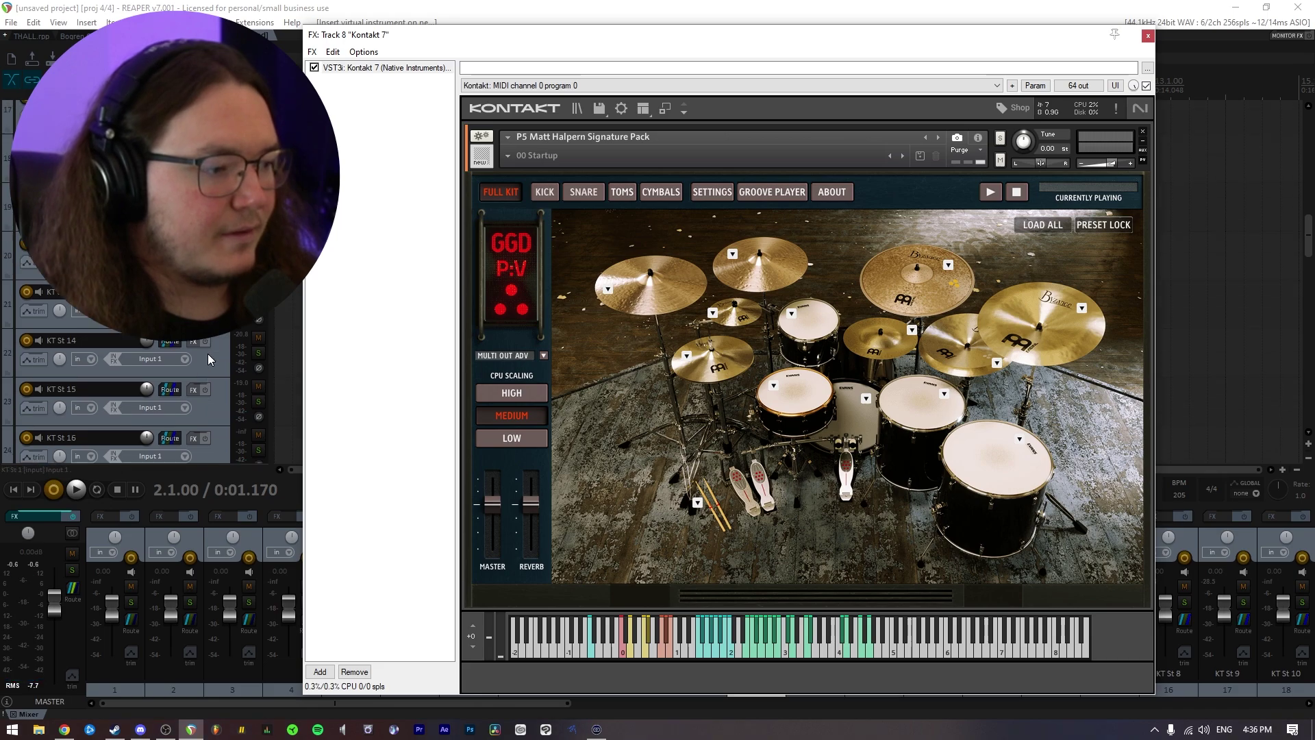
pyautogui.click(806, 316)
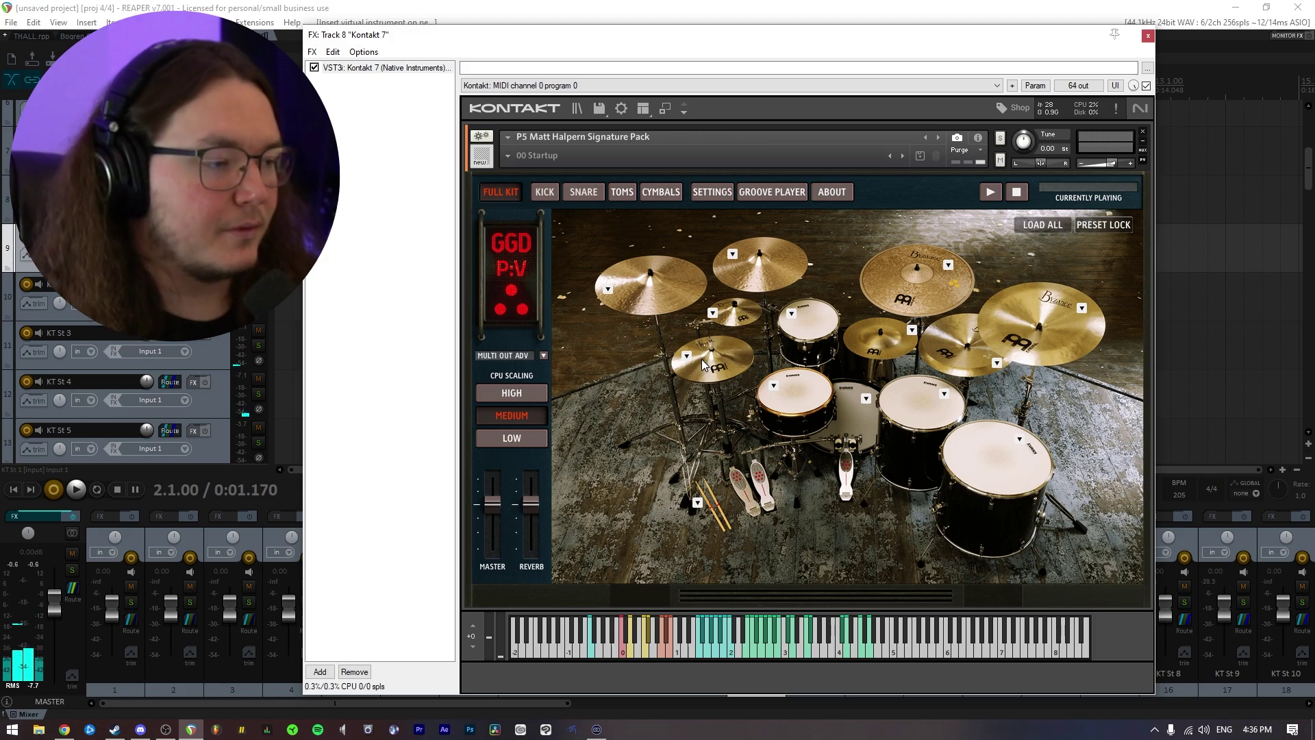
# Close Kontakt, insert a new track 8 below track 7 with Ctrl+T, and bring up its FX list
pyautogui.press('Escape')
pyautogui.click(215, 338)
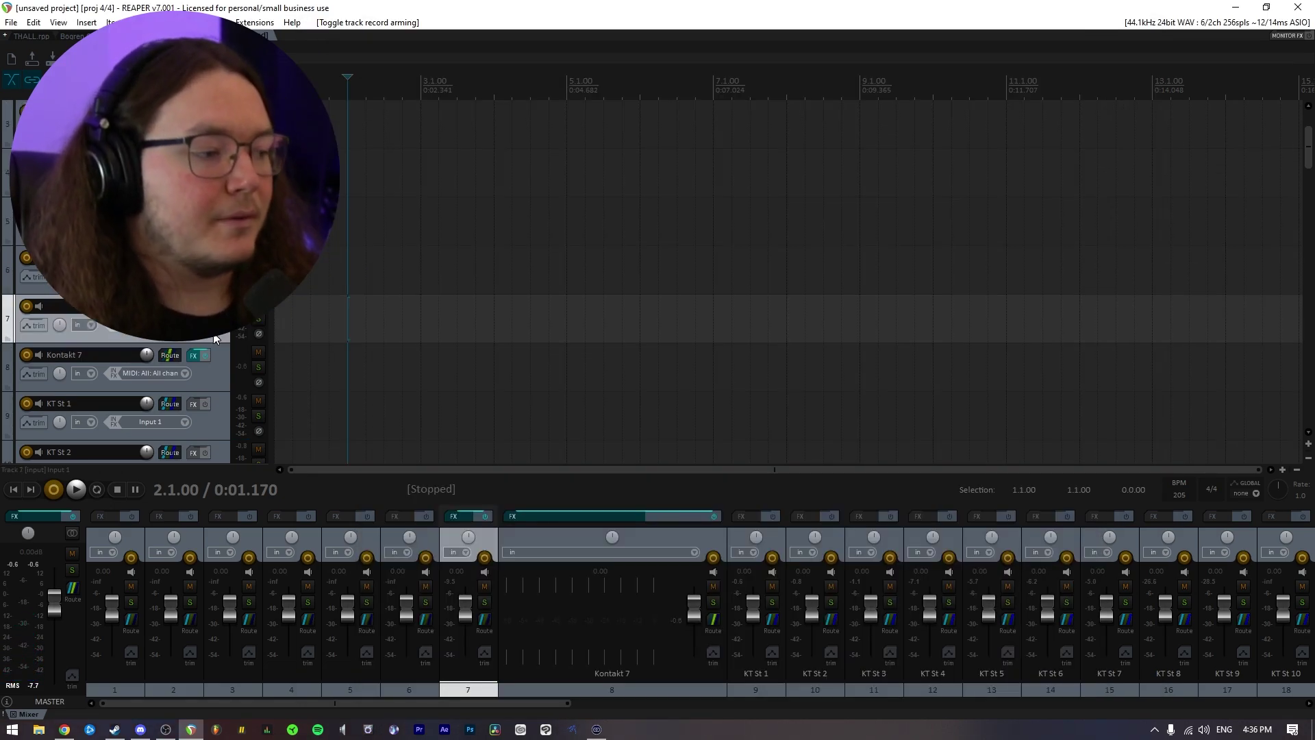
pyautogui.hotkey('ctrl', 't')
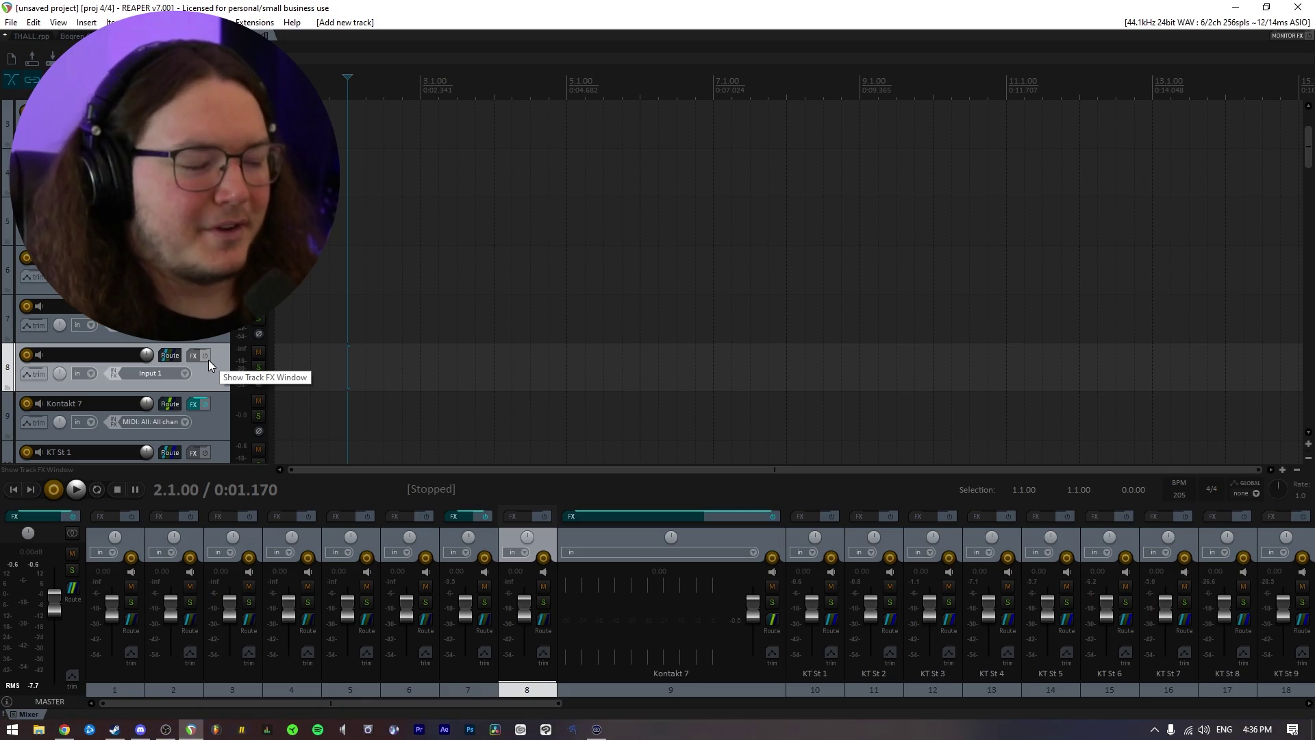
pyautogui.click(208, 359)
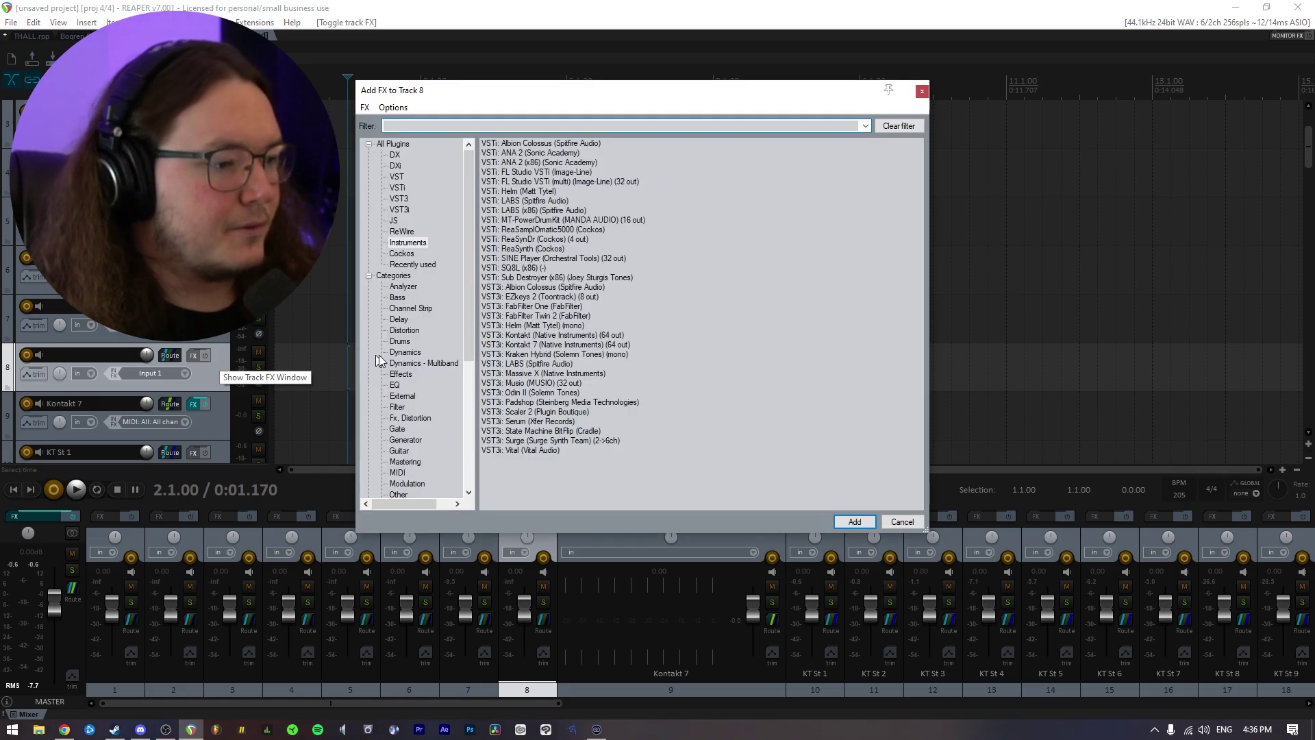
# Load Kontakt 7 with the DjinnBass II instrument on track 8 and play a few test notes
pyautogui.doubleClick(528, 344)
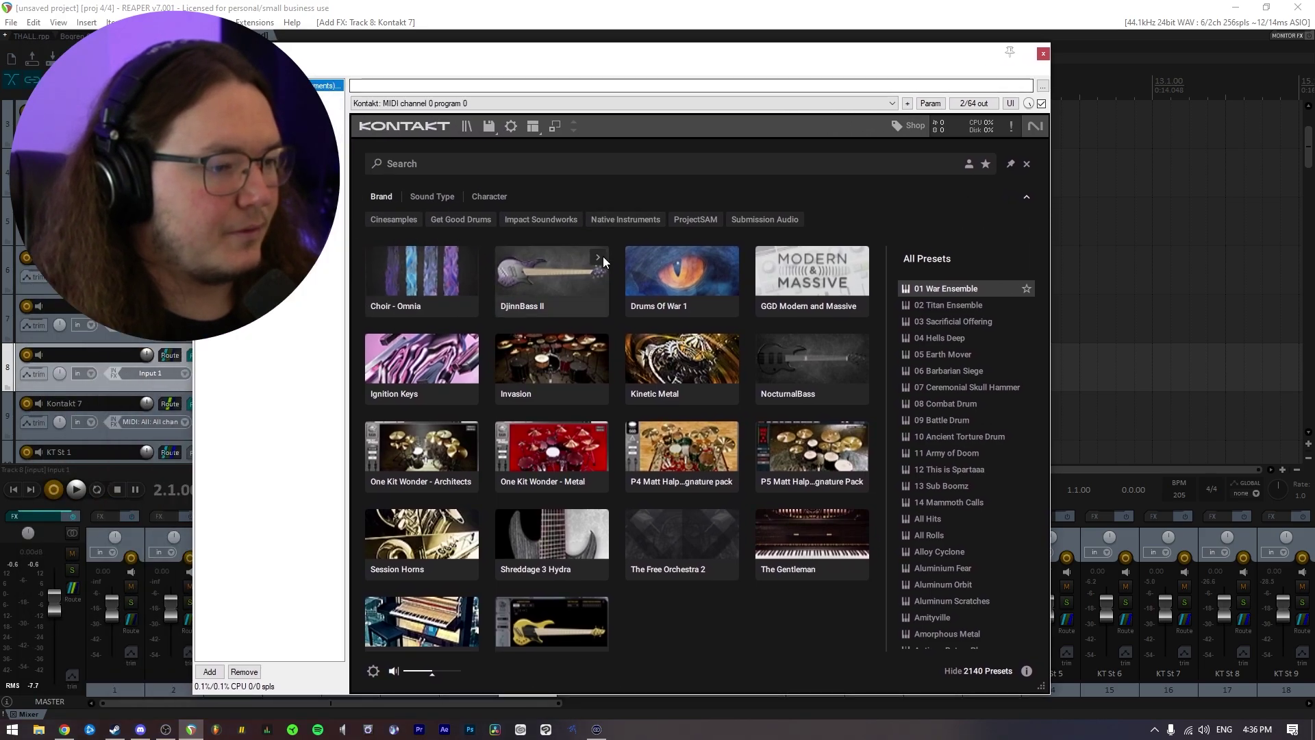
pyautogui.click(598, 257)
pyautogui.doubleClick(604, 267)
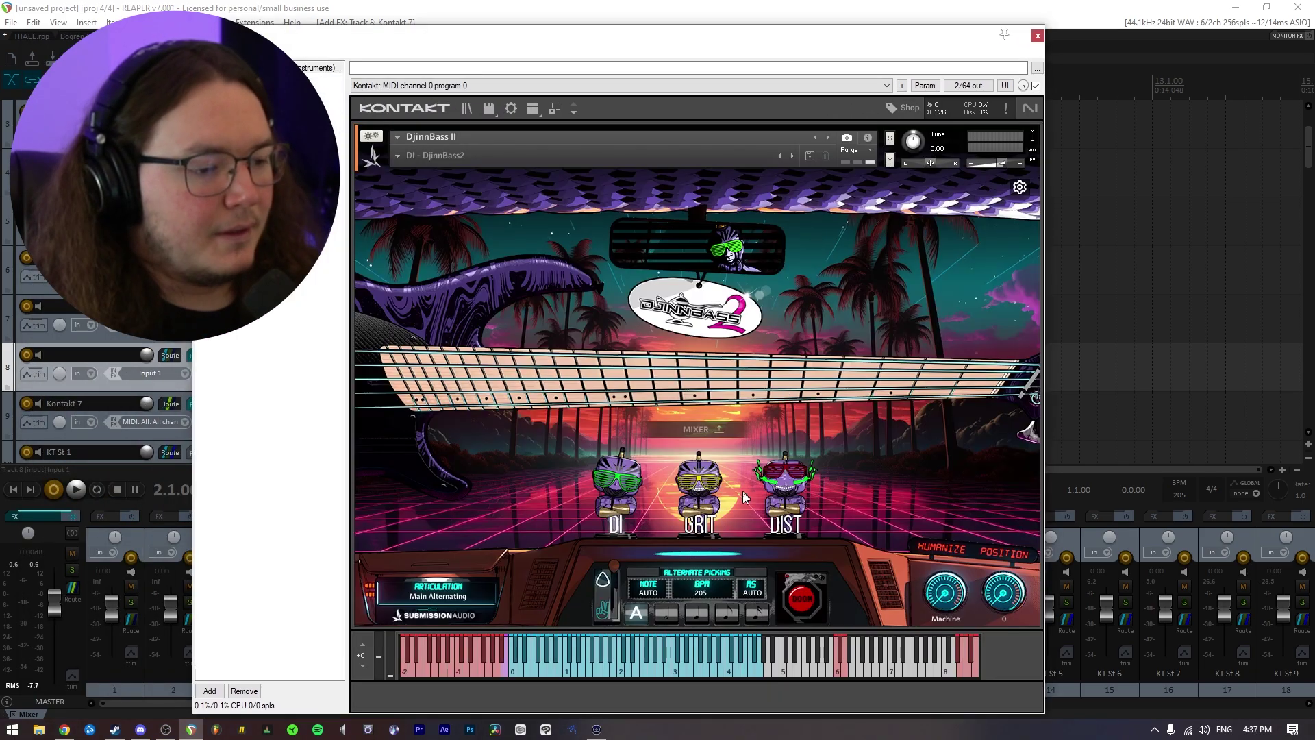
pyautogui.click(577, 668)
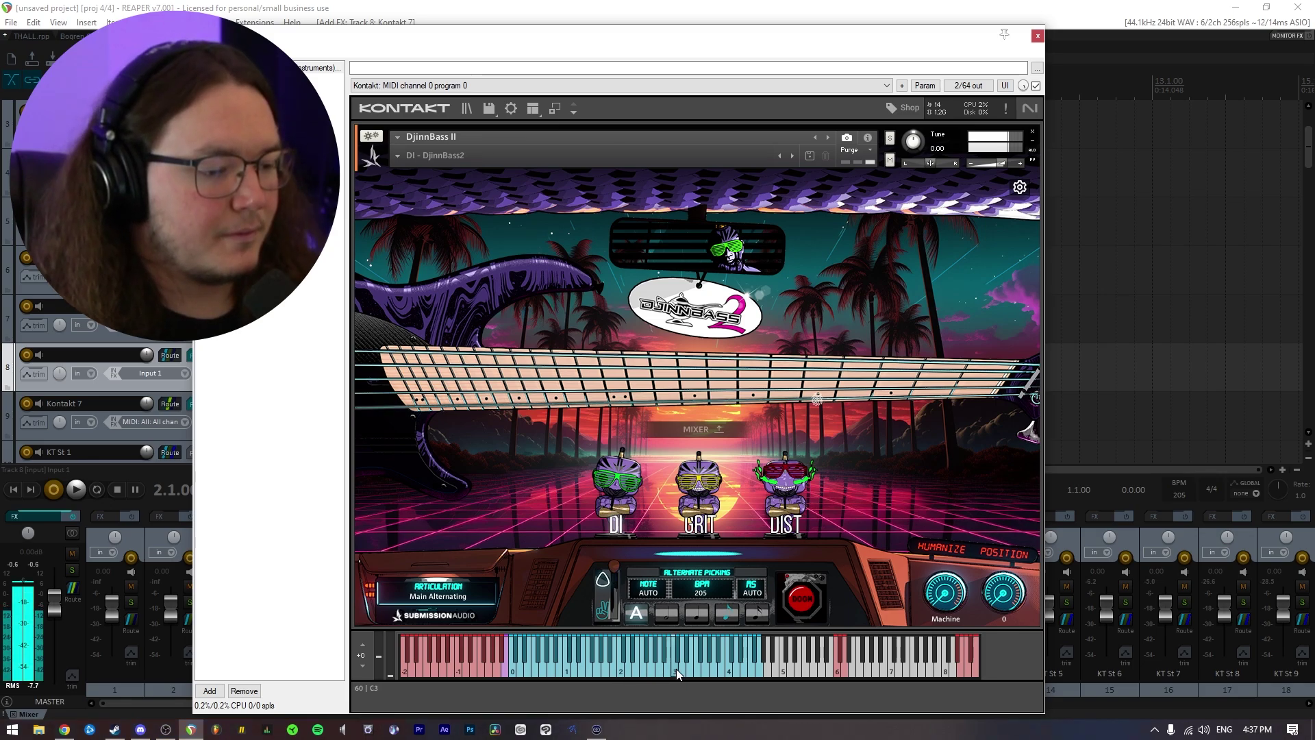
pyautogui.click(541, 668)
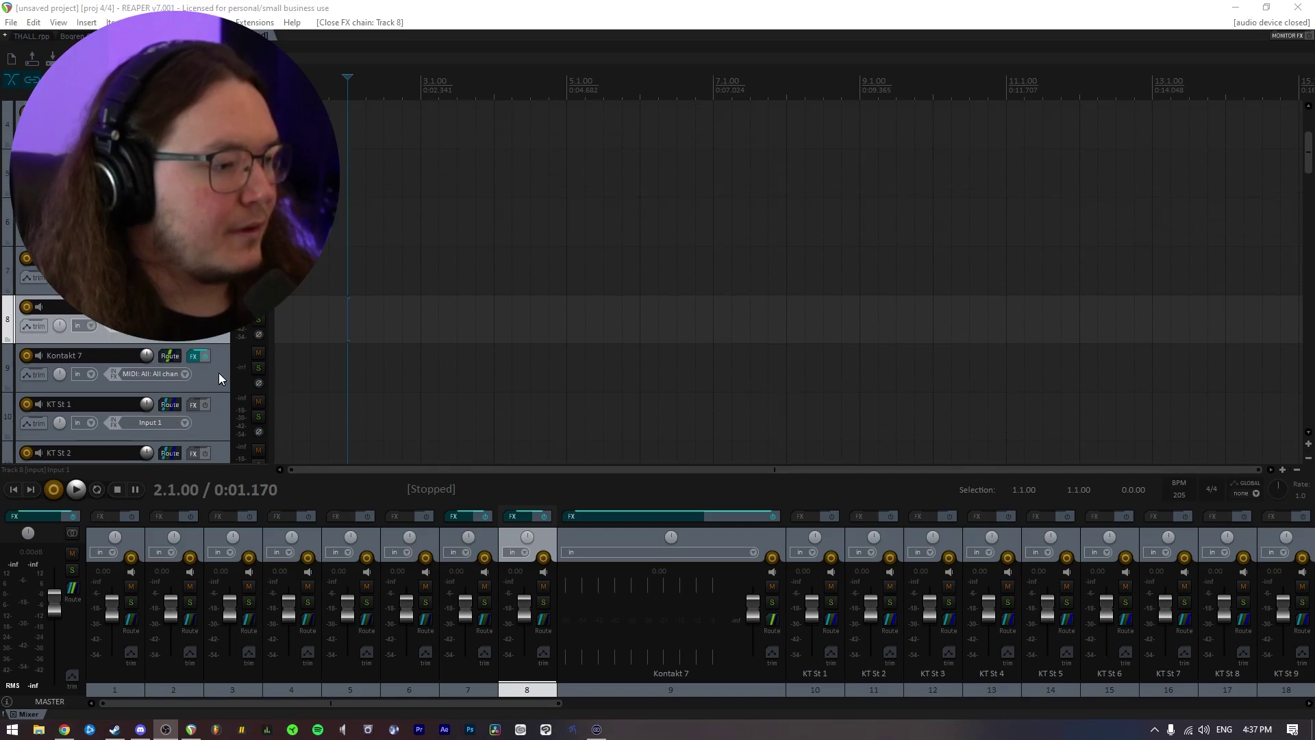
# Insert a MIDI item on the Kontakt 7 track, size it to end at bar 9, and open it
pyautogui.click(225, 371)
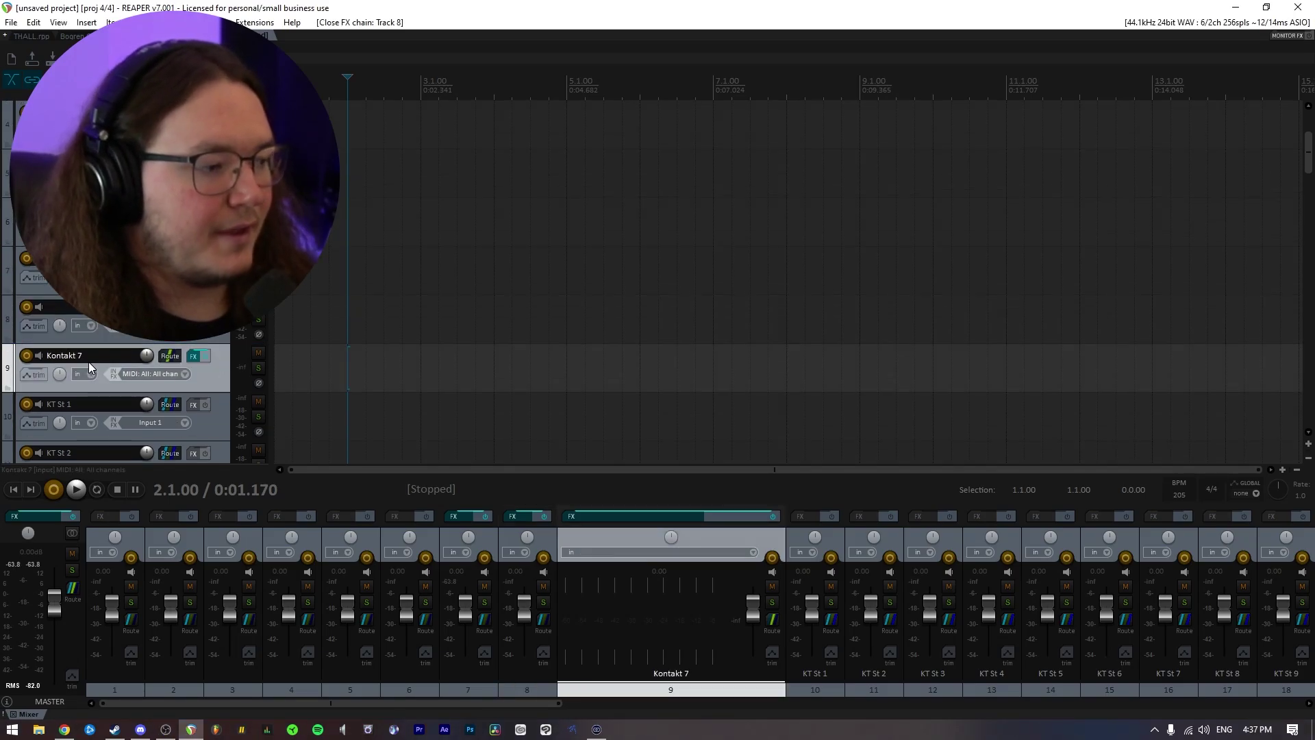
pyautogui.click(90, 24)
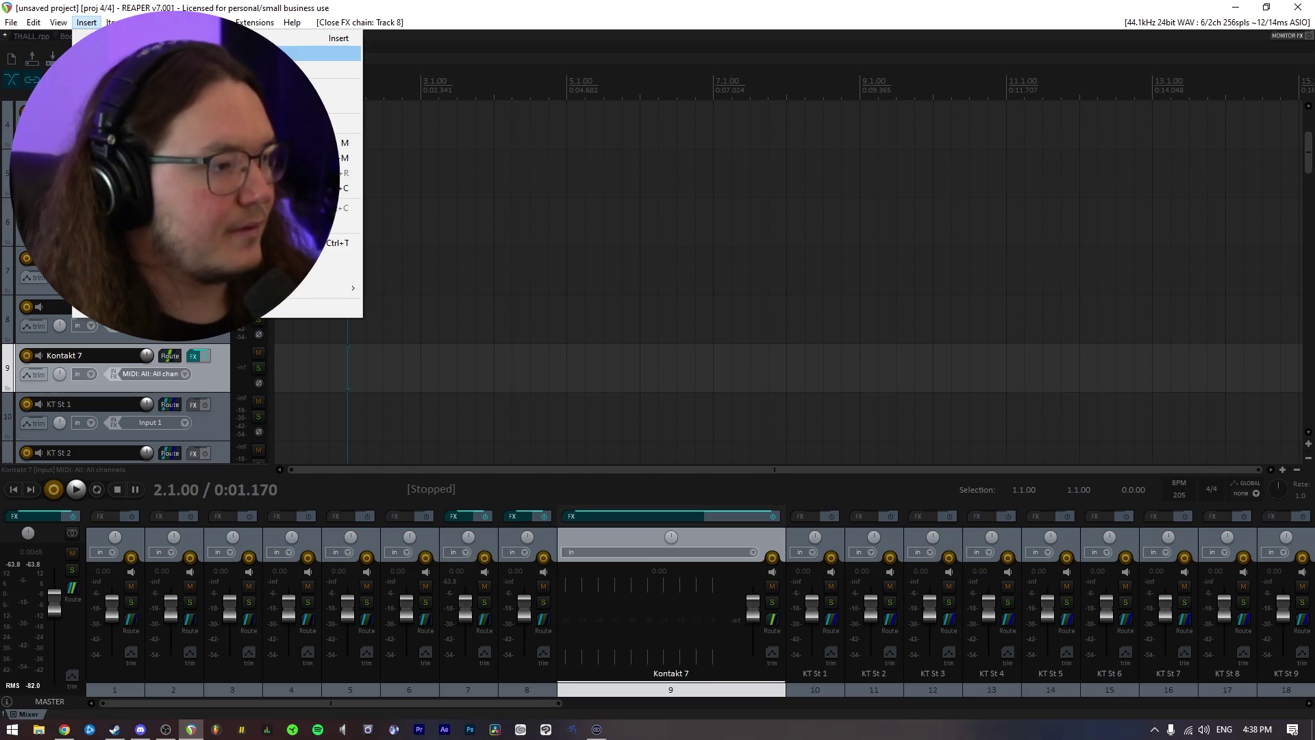
pyautogui.click(336, 53)
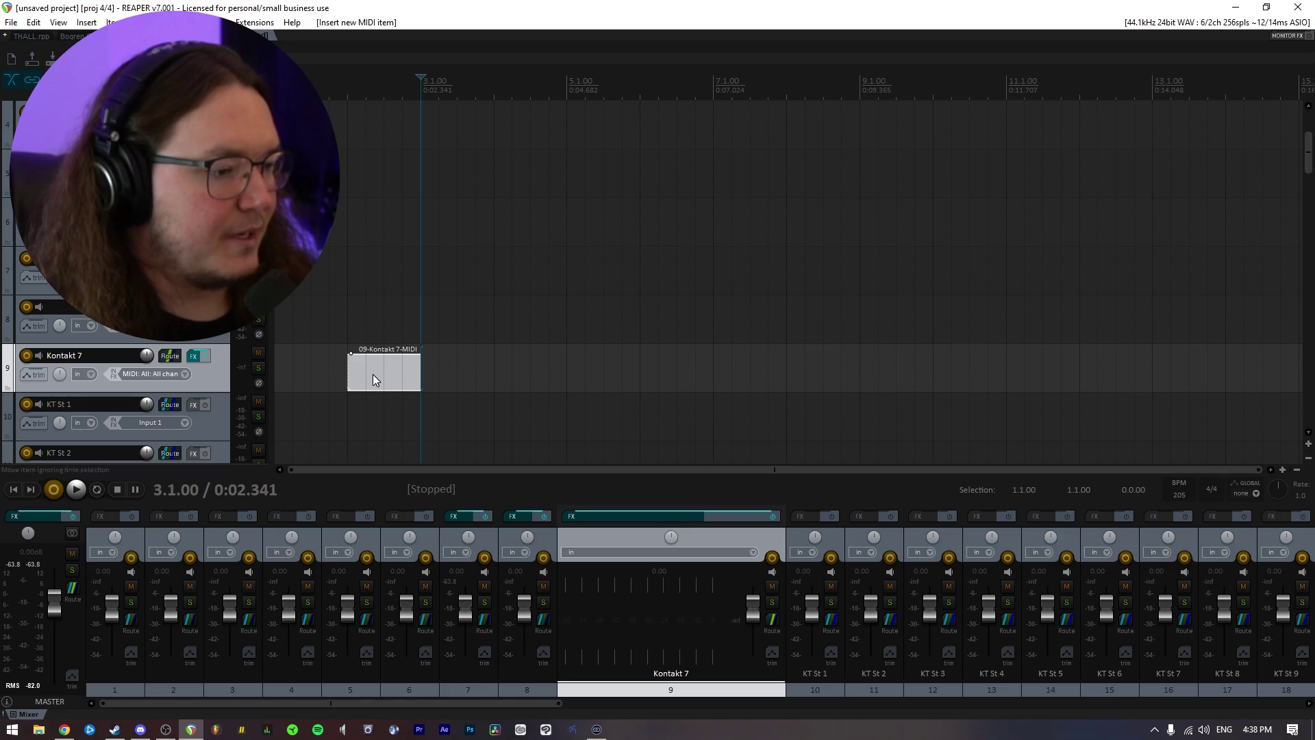
pyautogui.moveTo(422, 372); pyautogui.dragTo(859, 370)
pyautogui.moveTo(349, 372); pyautogui.dragTo(349, 372)
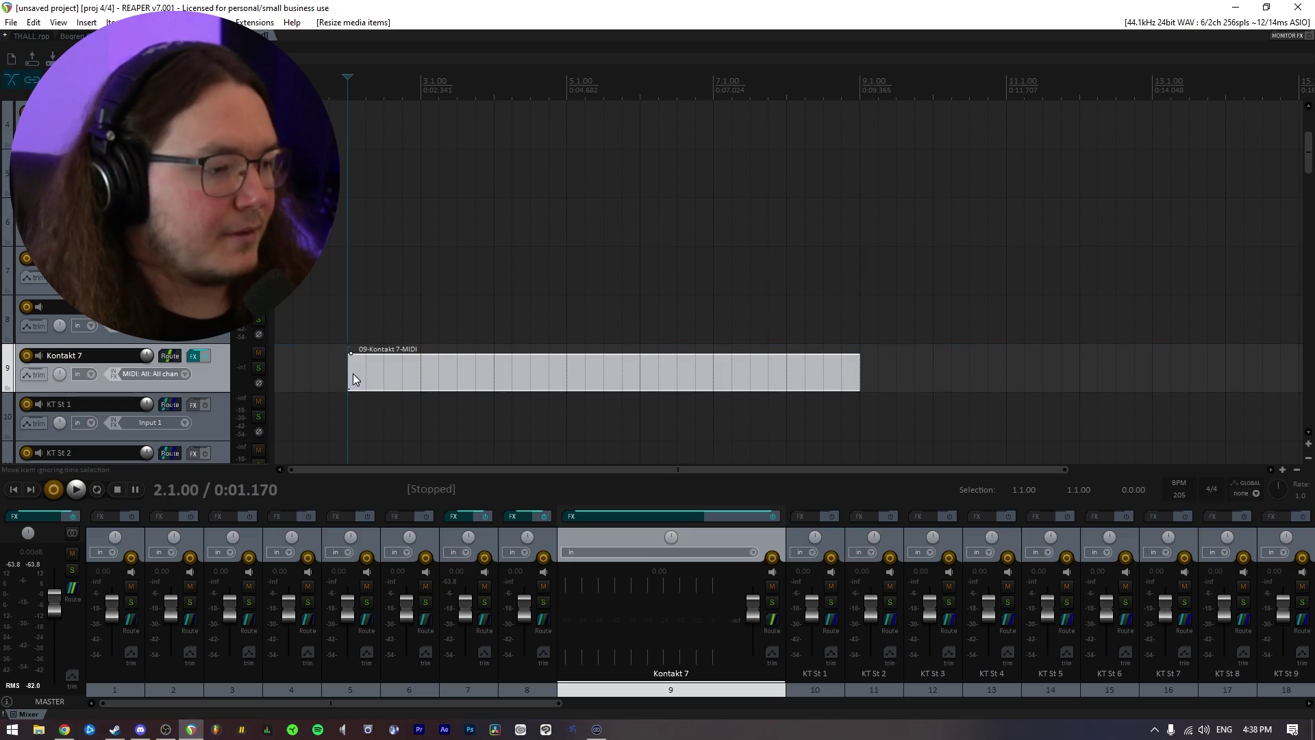
pyautogui.doubleClick(354, 373)
pyautogui.scroll(5, 385, 483)
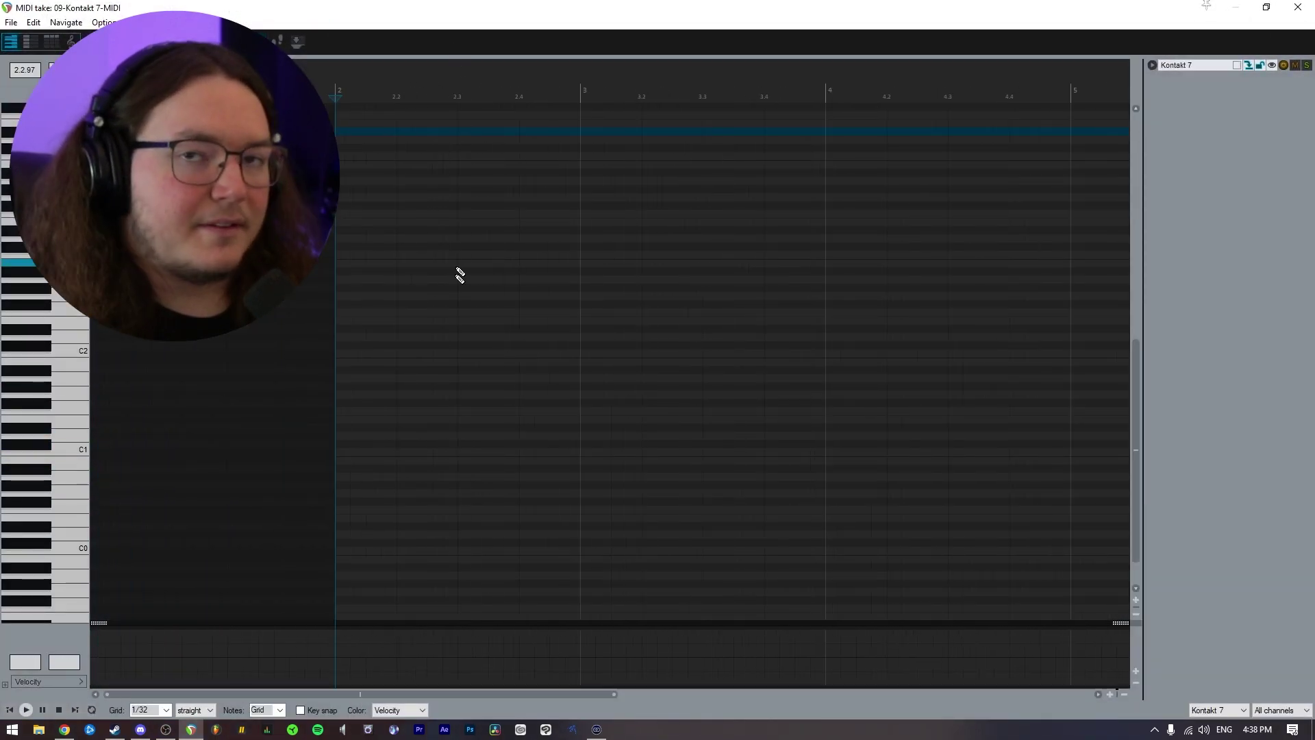
# Draw two C1 notes at bar 2, raise the first's velocity, and add four top-row notes
pyautogui.scroll(1, 455, 297)
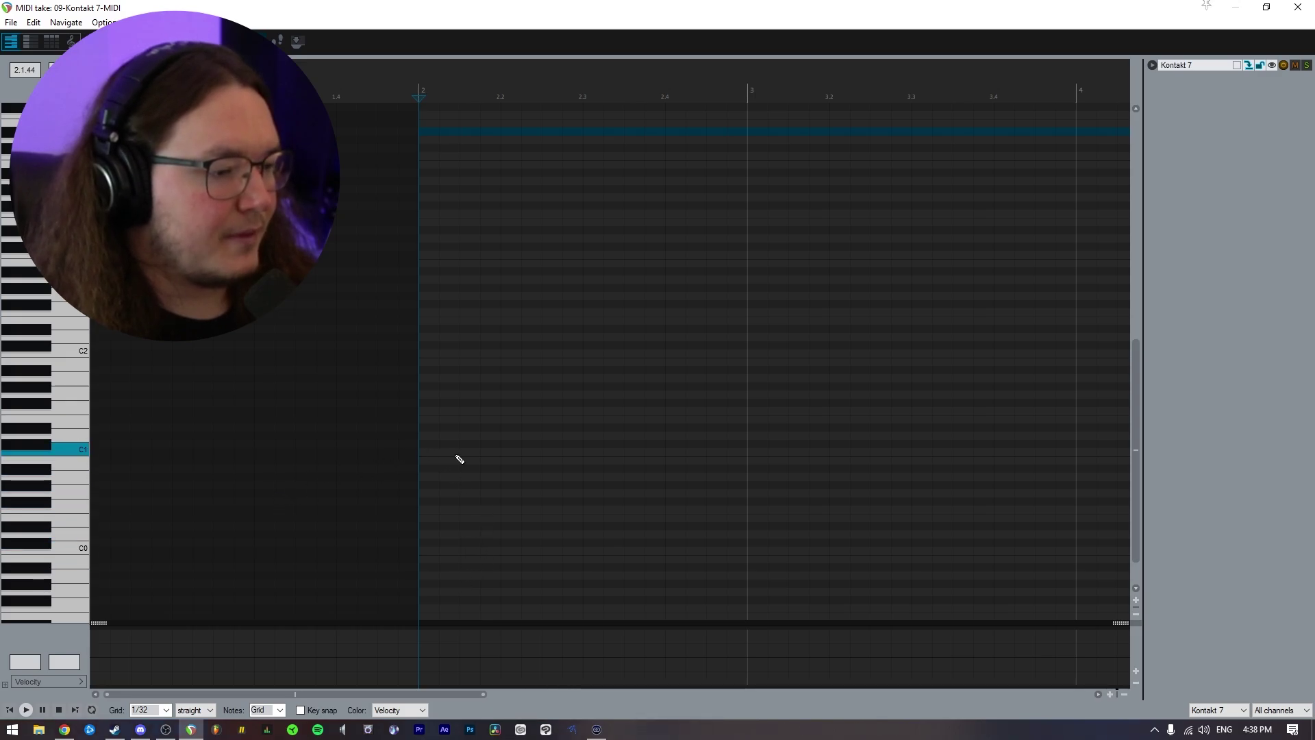
pyautogui.click(433, 453)
pyautogui.moveTo(425, 455); pyautogui.dragTo(431, 338)
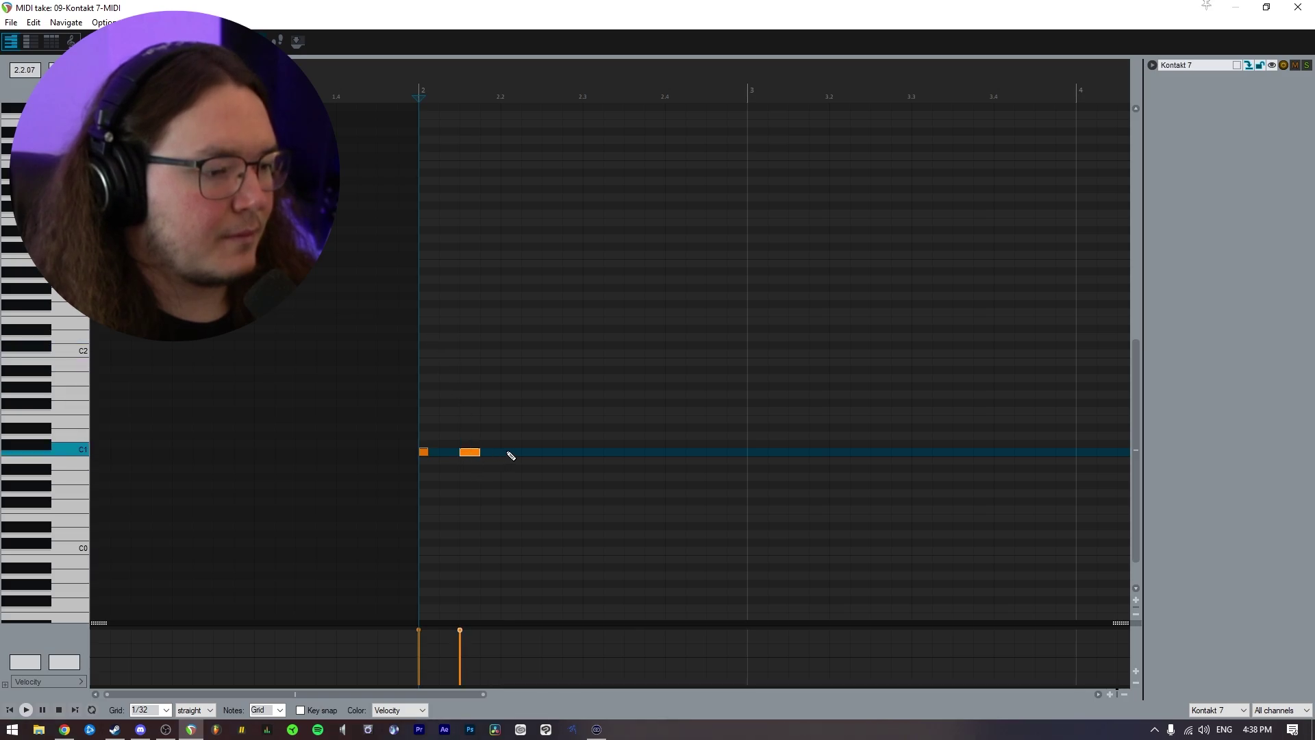
pyautogui.click(508, 452)
pyautogui.click(424, 114)
pyautogui.click(505, 114)
pyautogui.click(588, 114)
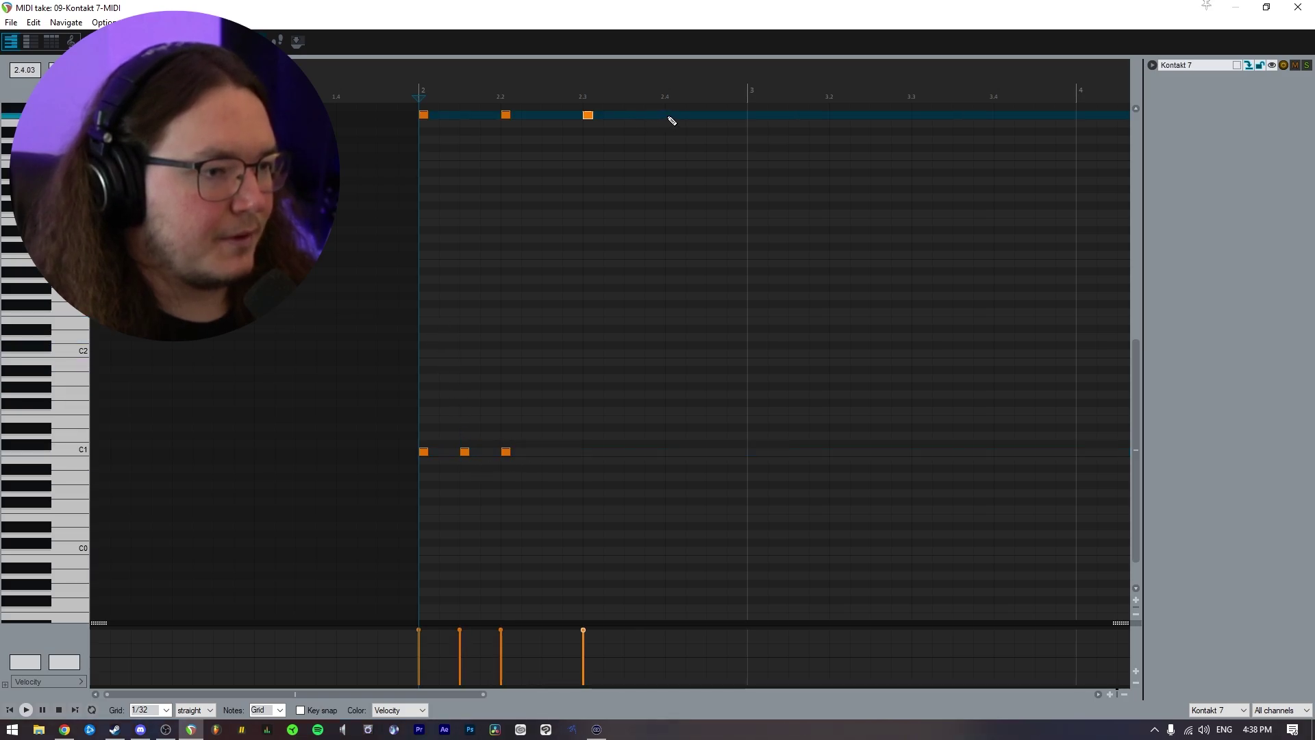
pyautogui.click(668, 120)
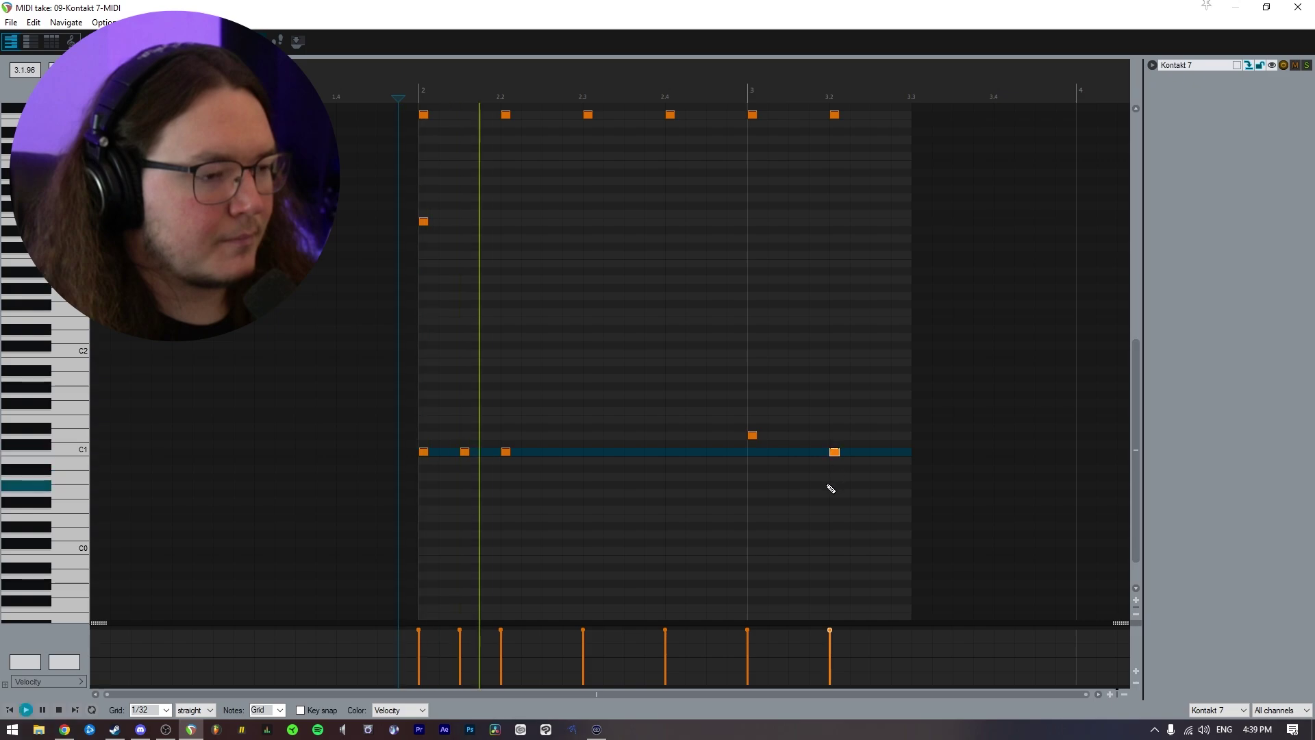
# Extend the pattern to end at bar 4 and play it back from around beat 2.3
pyautogui.press('space')
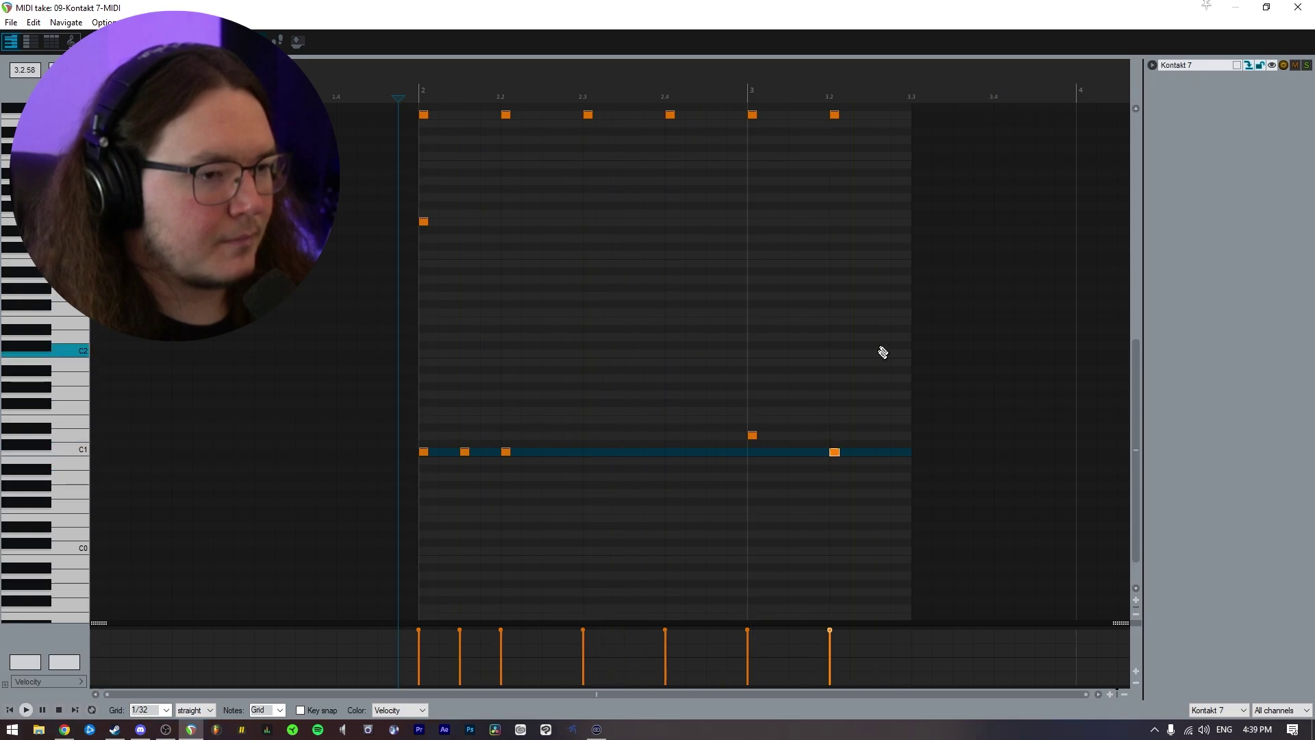
pyautogui.press('space')
pyautogui.moveTo(912, 226); pyautogui.dragTo(1076, 244)
pyautogui.press('space')
pyautogui.scroll(2, 64, 340)
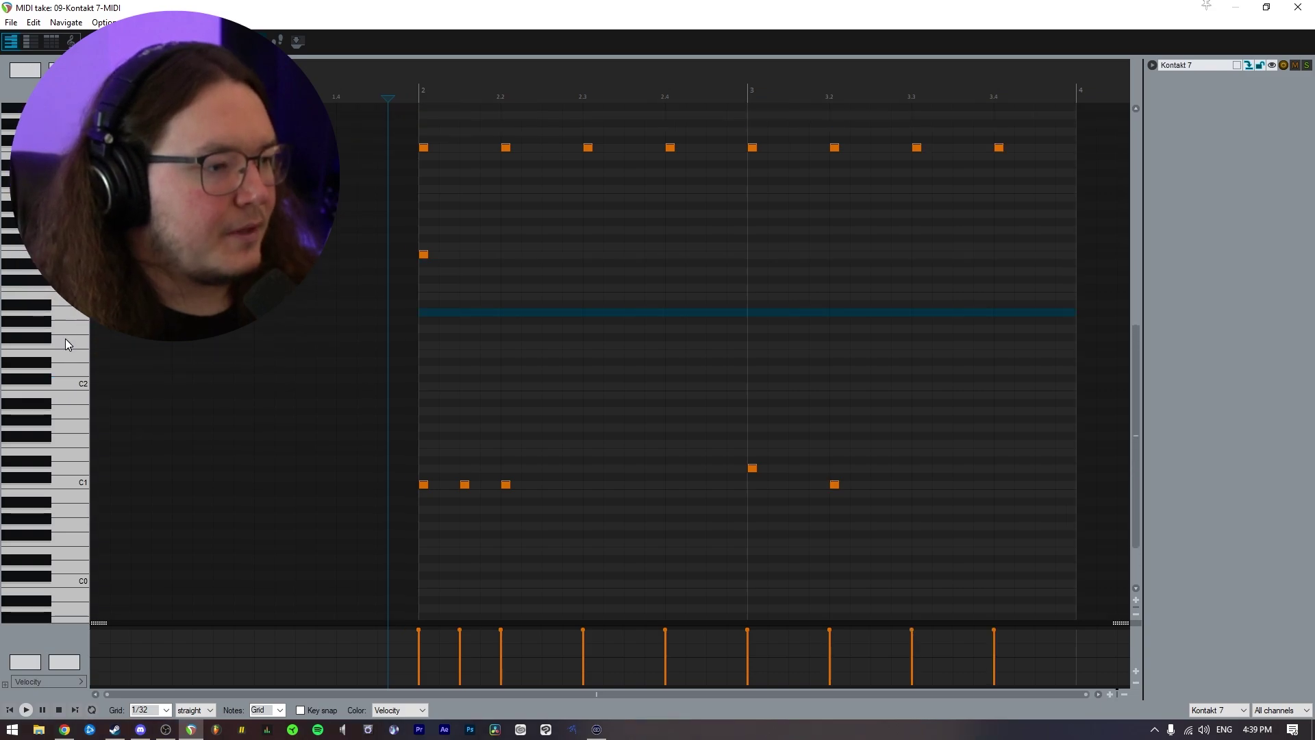
pyautogui.scroll(1, 65, 339)
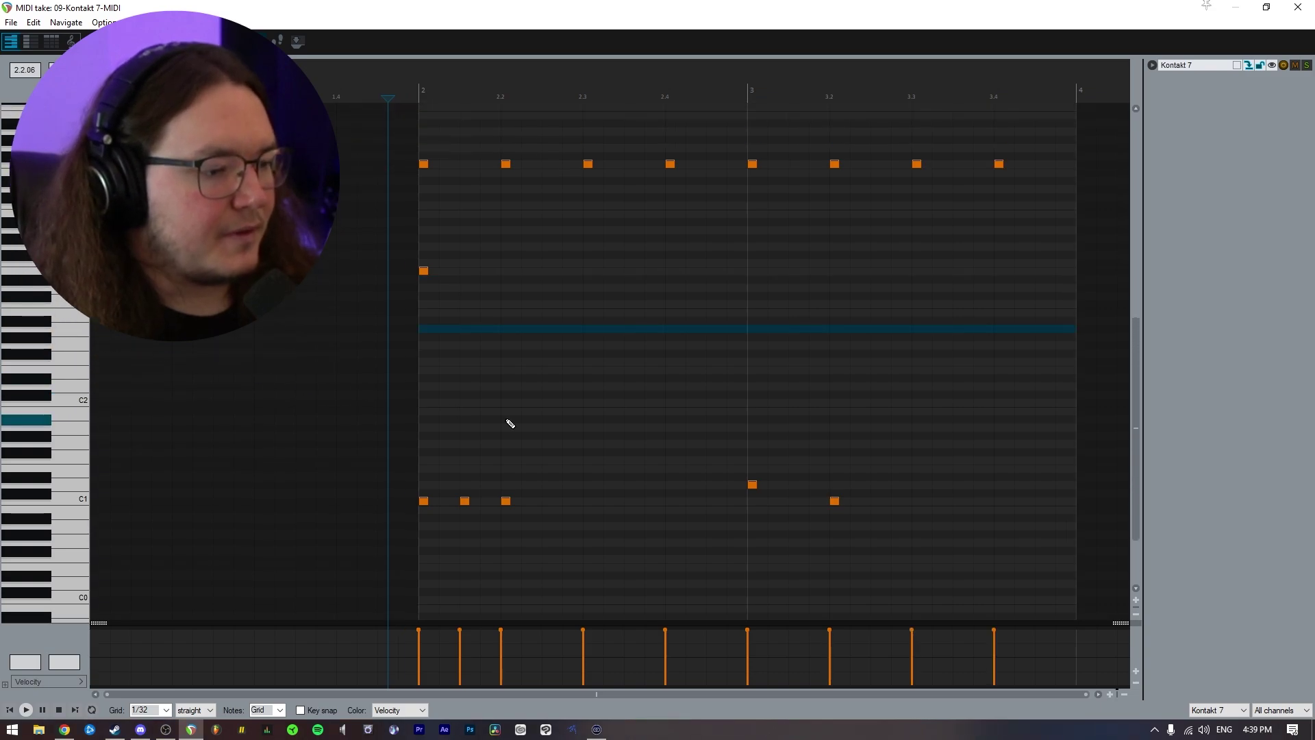
pyautogui.click(593, 409)
pyautogui.press('space')
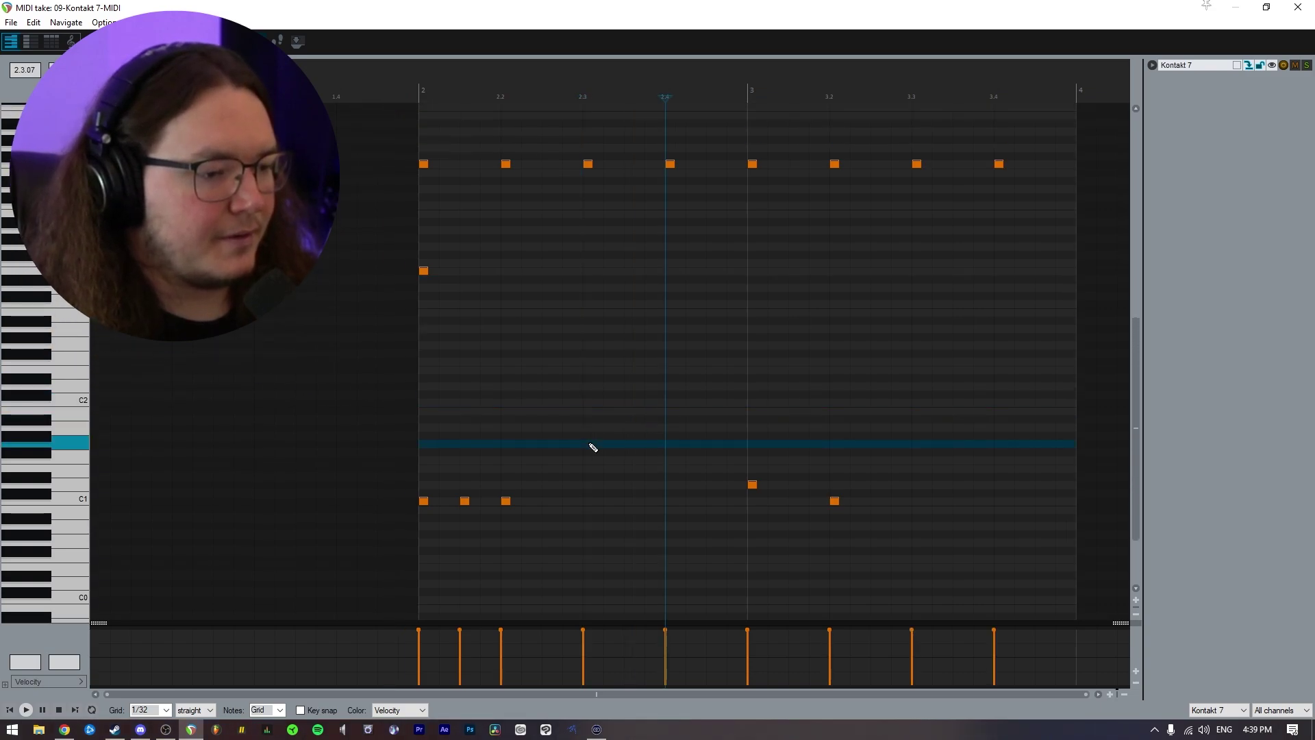
pyautogui.press('space')
pyautogui.press('space')
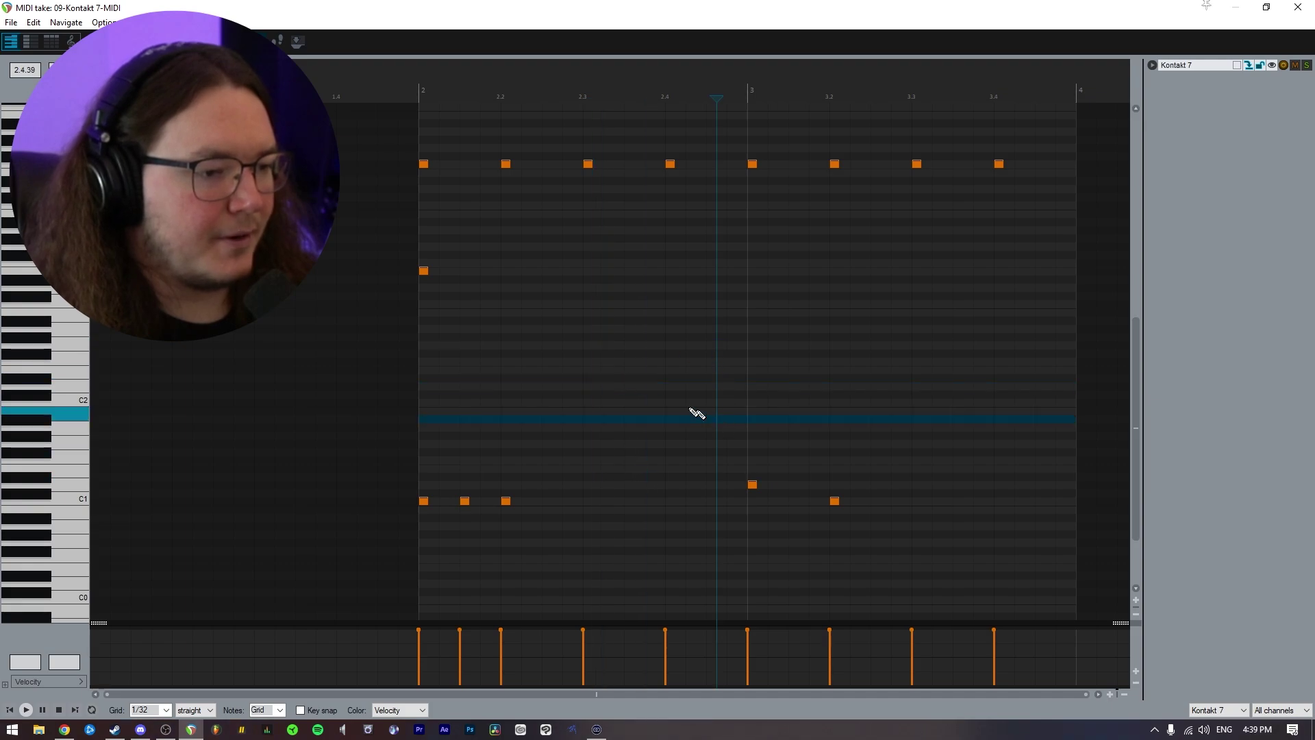
pyautogui.press('space')
pyautogui.press('space')
pyautogui.press('space')
# Add C1 hits from beat 2.3, undoing the extra notes and restoring a trial deletion
pyautogui.click(586, 501)
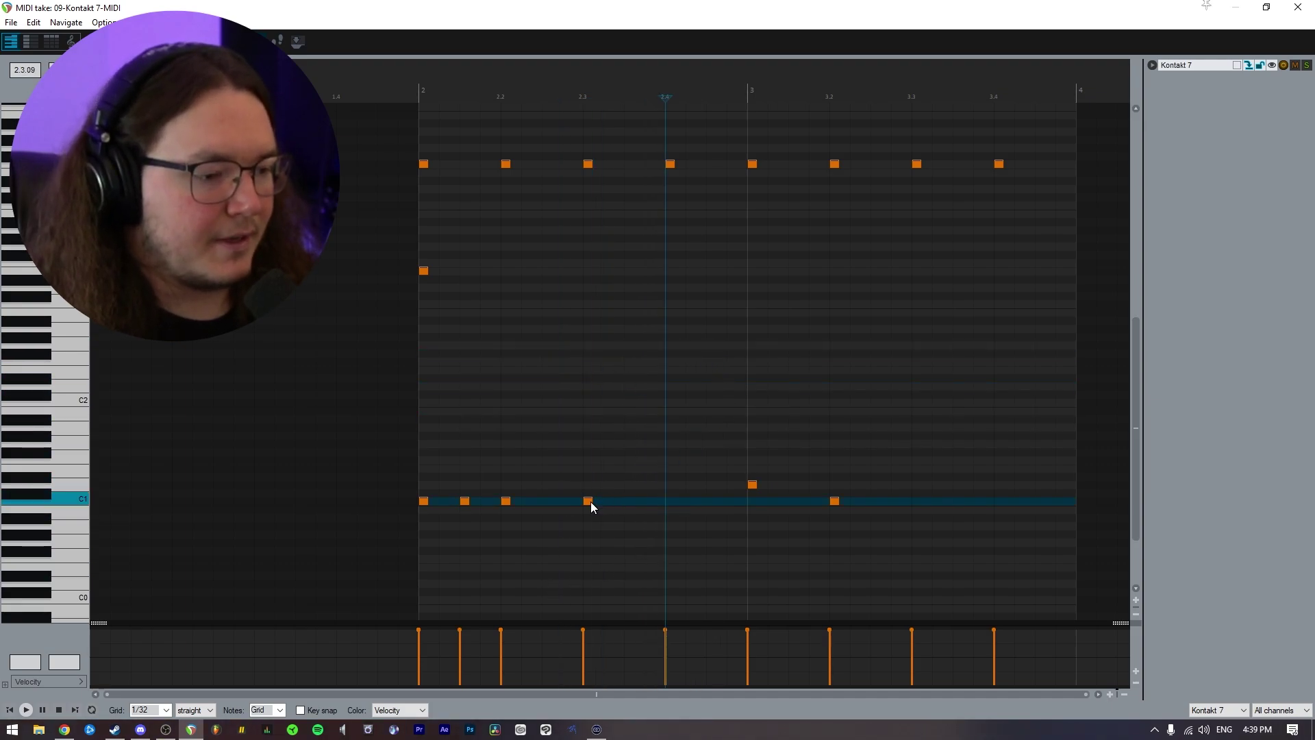
pyautogui.click(642, 501)
pyautogui.moveTo(642, 500); pyautogui.dragTo(641, 493)
pyautogui.click(650, 500)
pyautogui.click(711, 501)
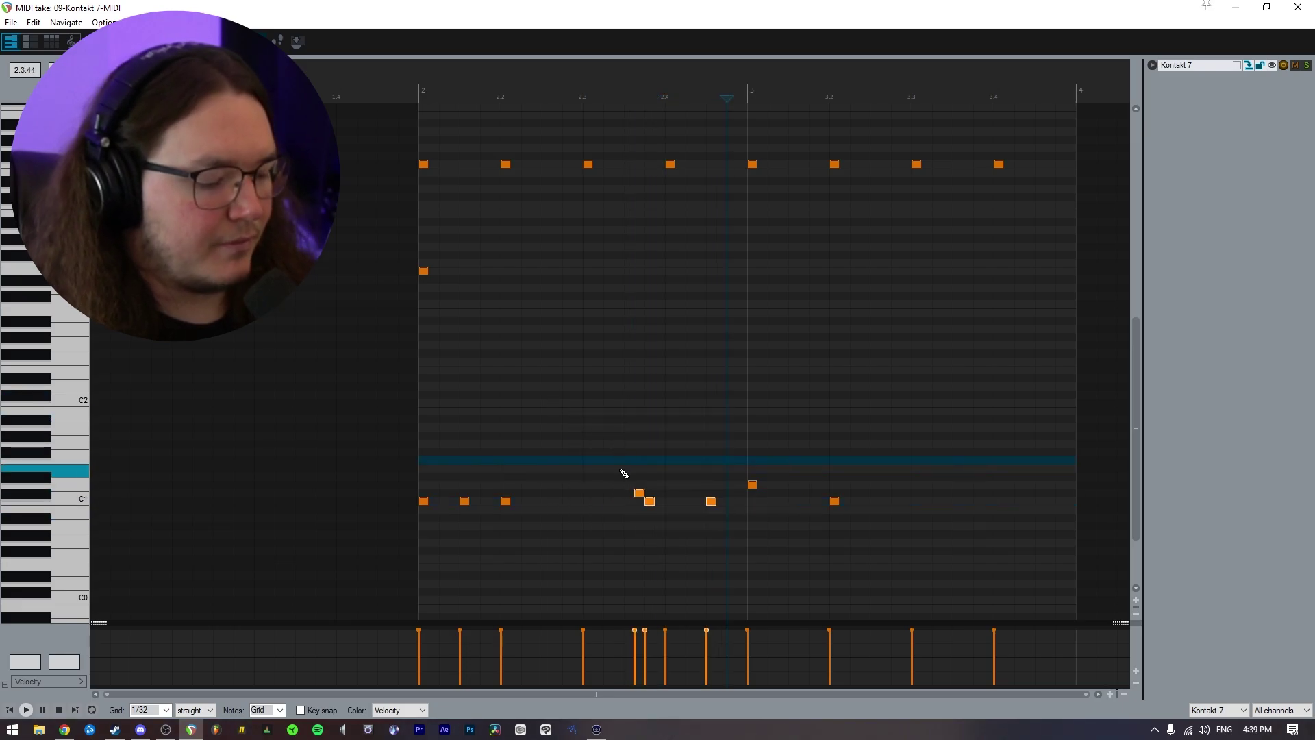
pyautogui.hotkey('ctrl', 'z')
pyautogui.hotkey('ctrl', 'z')
pyautogui.hotkey('ctrl', 'z')
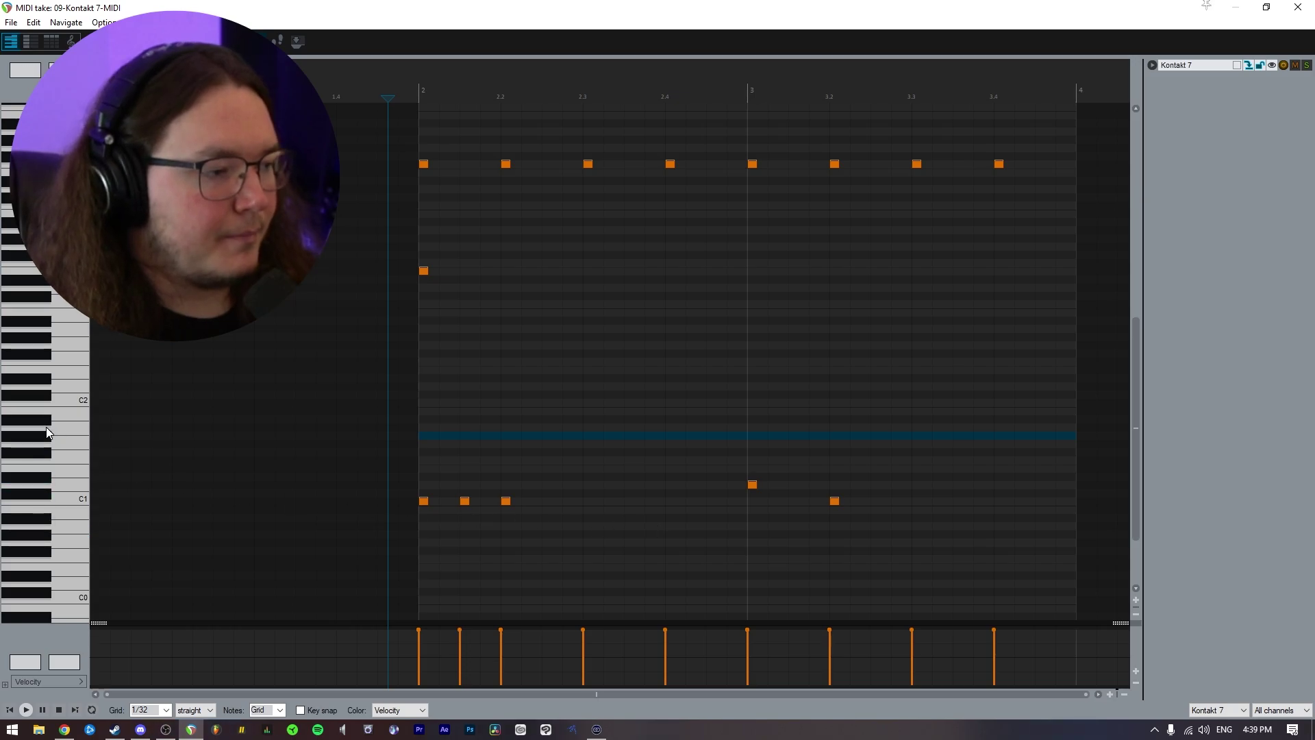
pyautogui.scroll(1, 667, 548)
pyautogui.moveTo(903, 580); pyautogui.dragTo(306, 305)
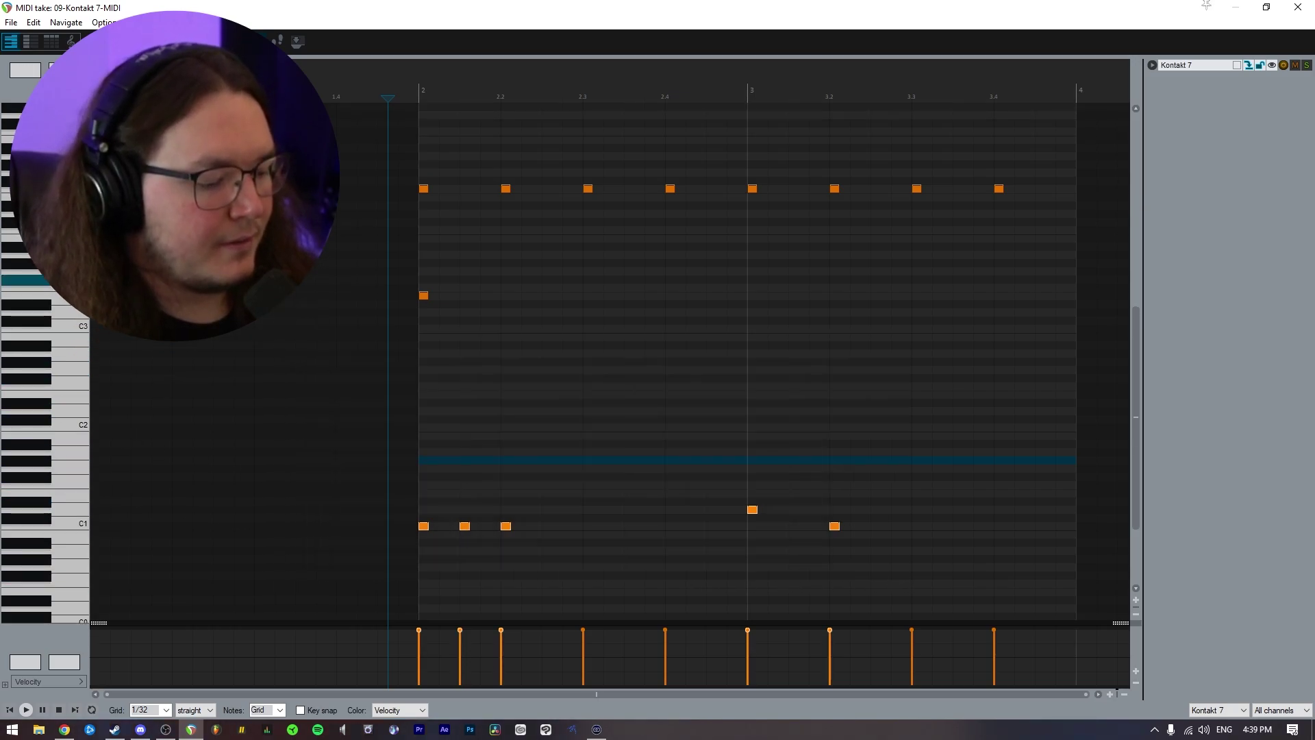
pyautogui.press('Delete')
pyautogui.hotkey('ctrl', 'z')
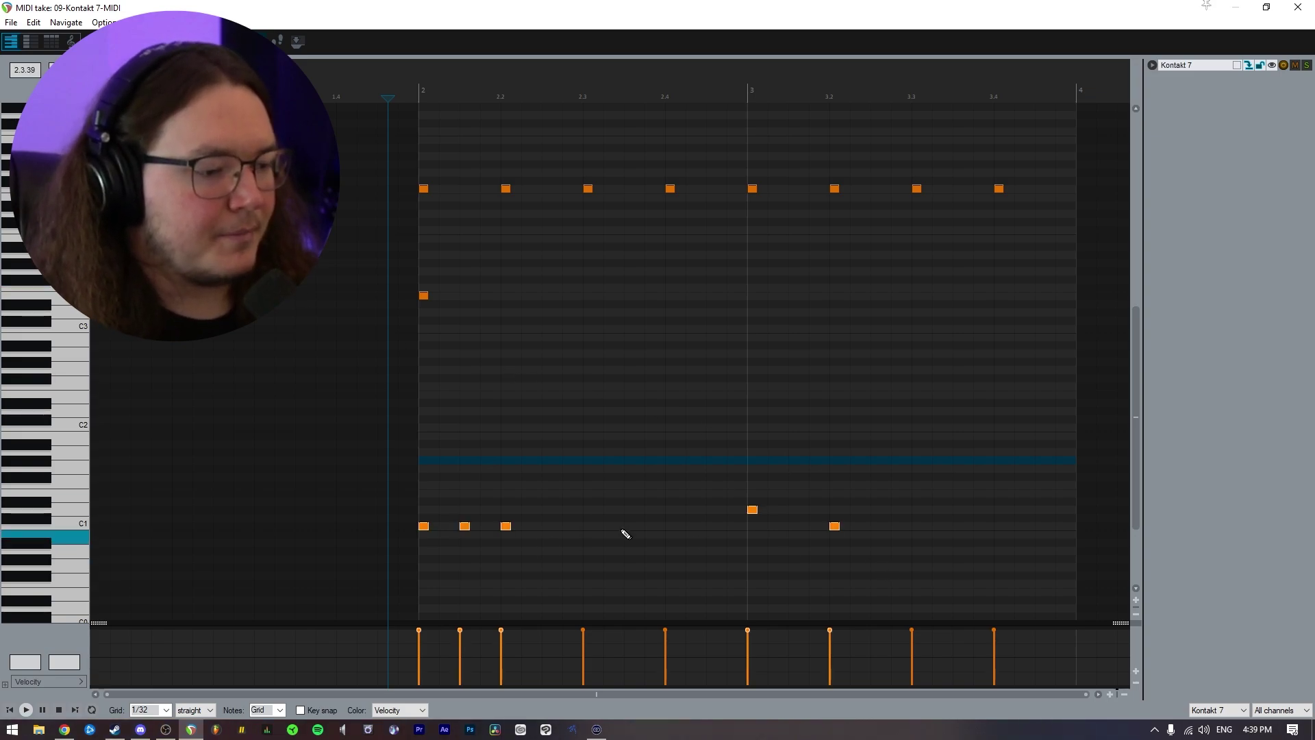
pyautogui.click(380, 438)
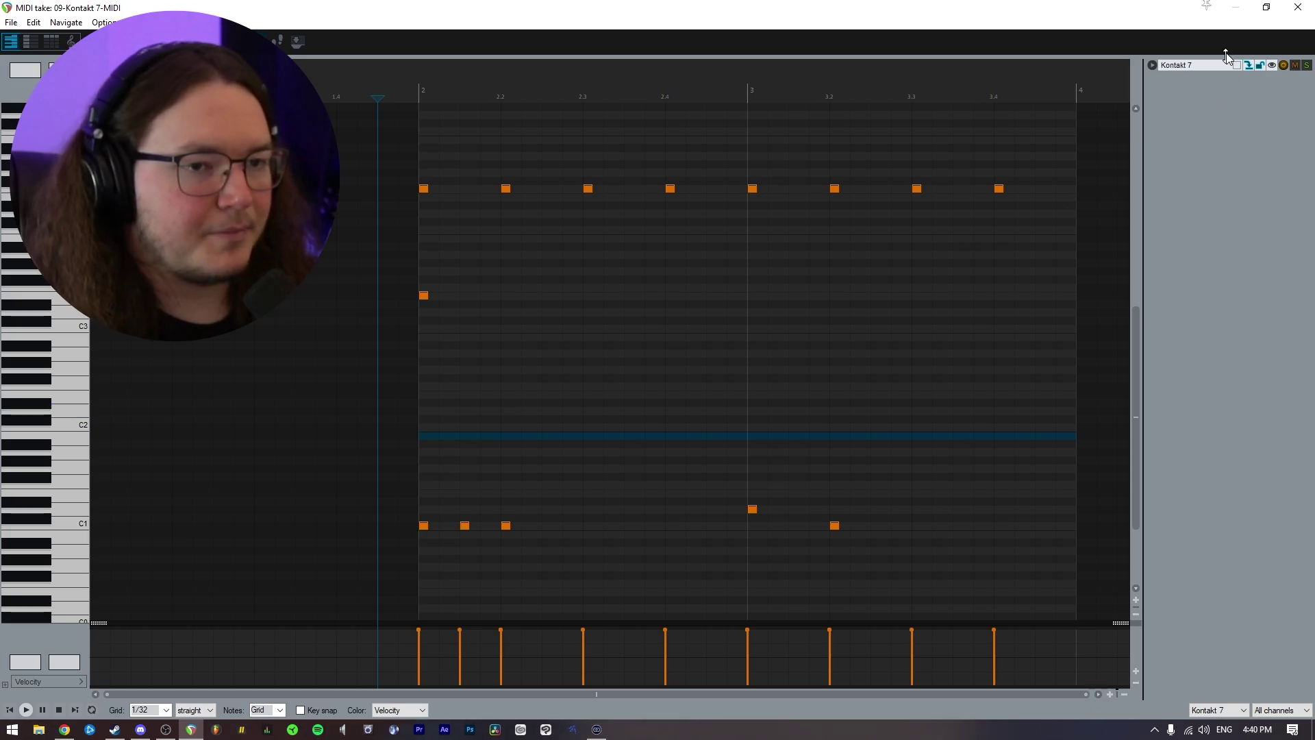
# Insert an 08-MIDI item on track 8, stretch it to match the drum item, and open it
pyautogui.click(1293, 14)
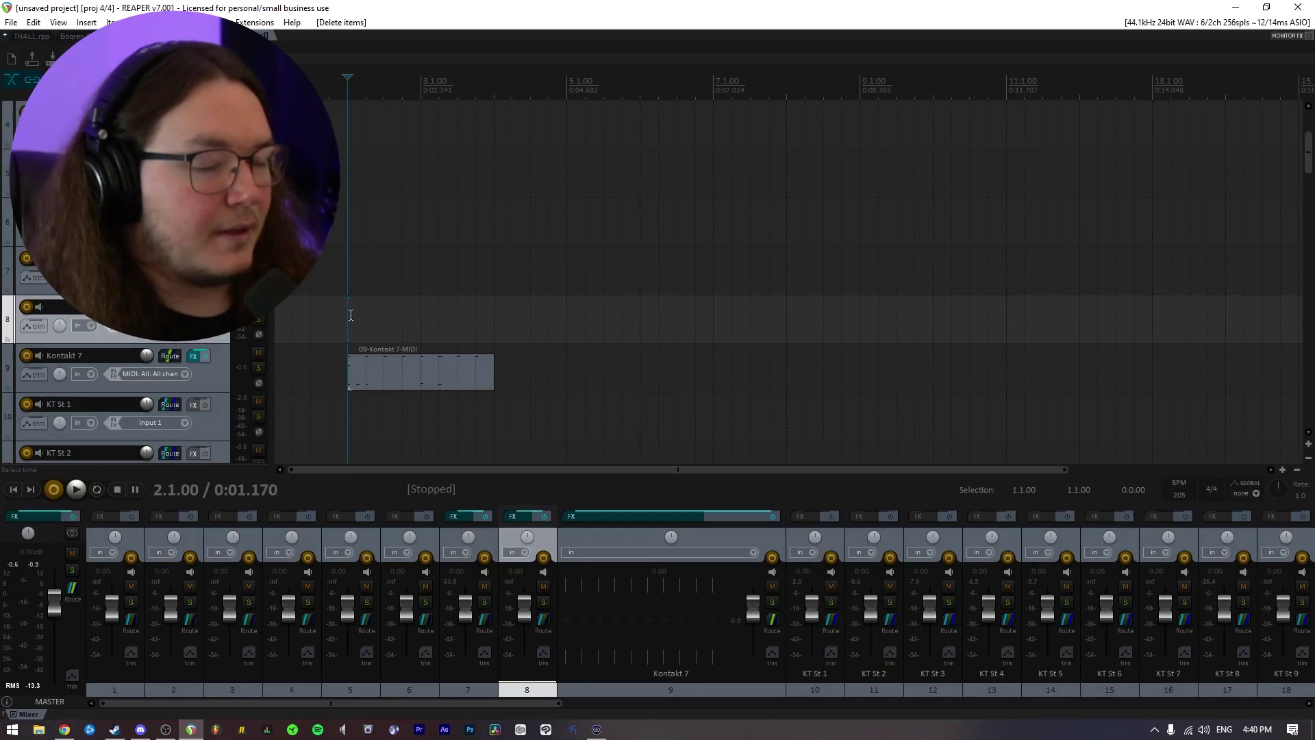
pyautogui.click(82, 22)
pyautogui.click(322, 53)
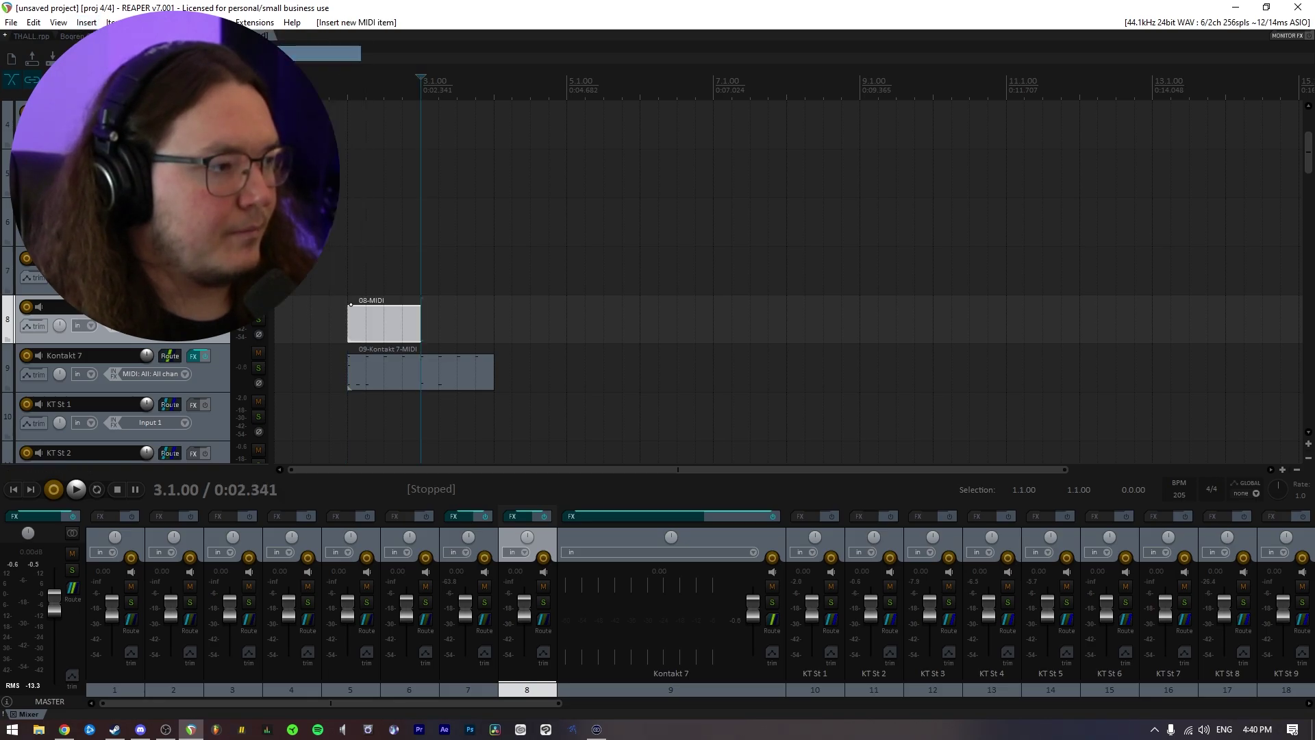
pyautogui.moveTo(425, 327); pyautogui.dragTo(494, 327)
pyautogui.doubleClick(356, 318)
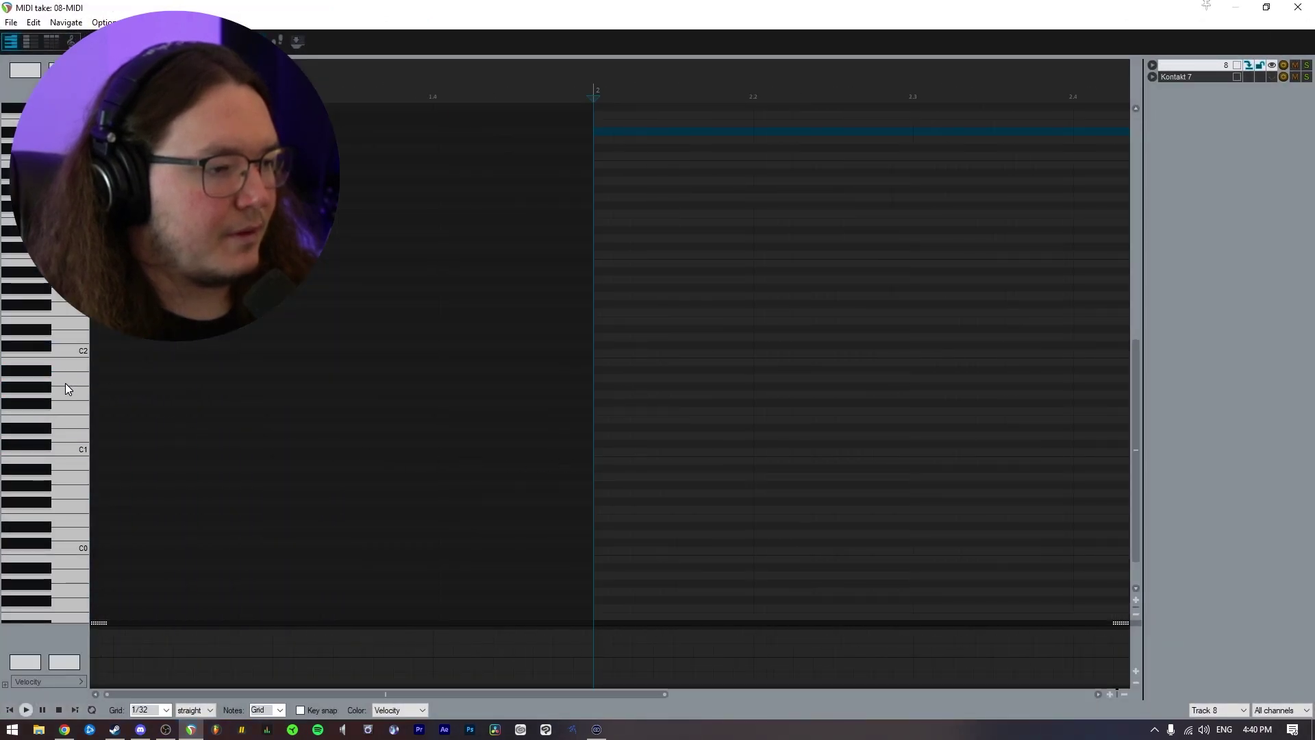
pyautogui.scroll(5, 60, 406)
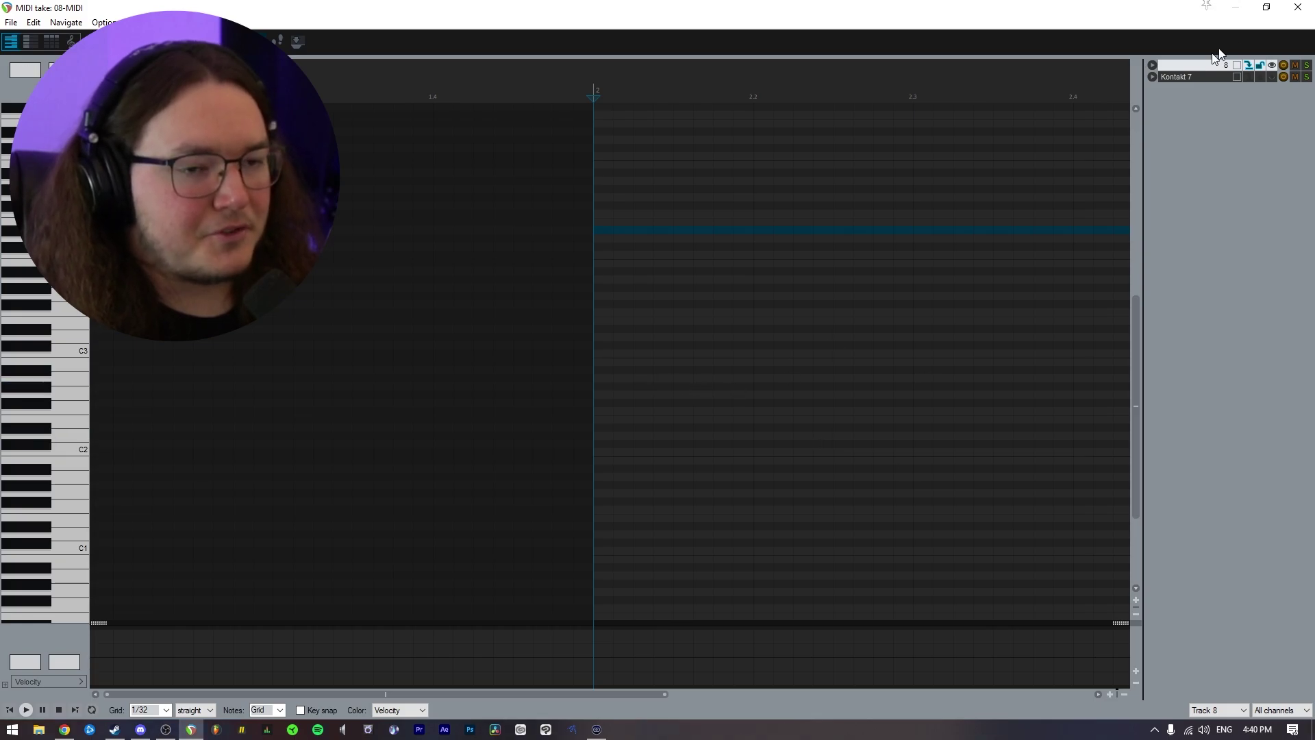
# Check the drum item around beat 2.2, then reopen the 08-MIDI item in the piano roll
pyautogui.click(1298, 7)
pyautogui.doubleClick(444, 384)
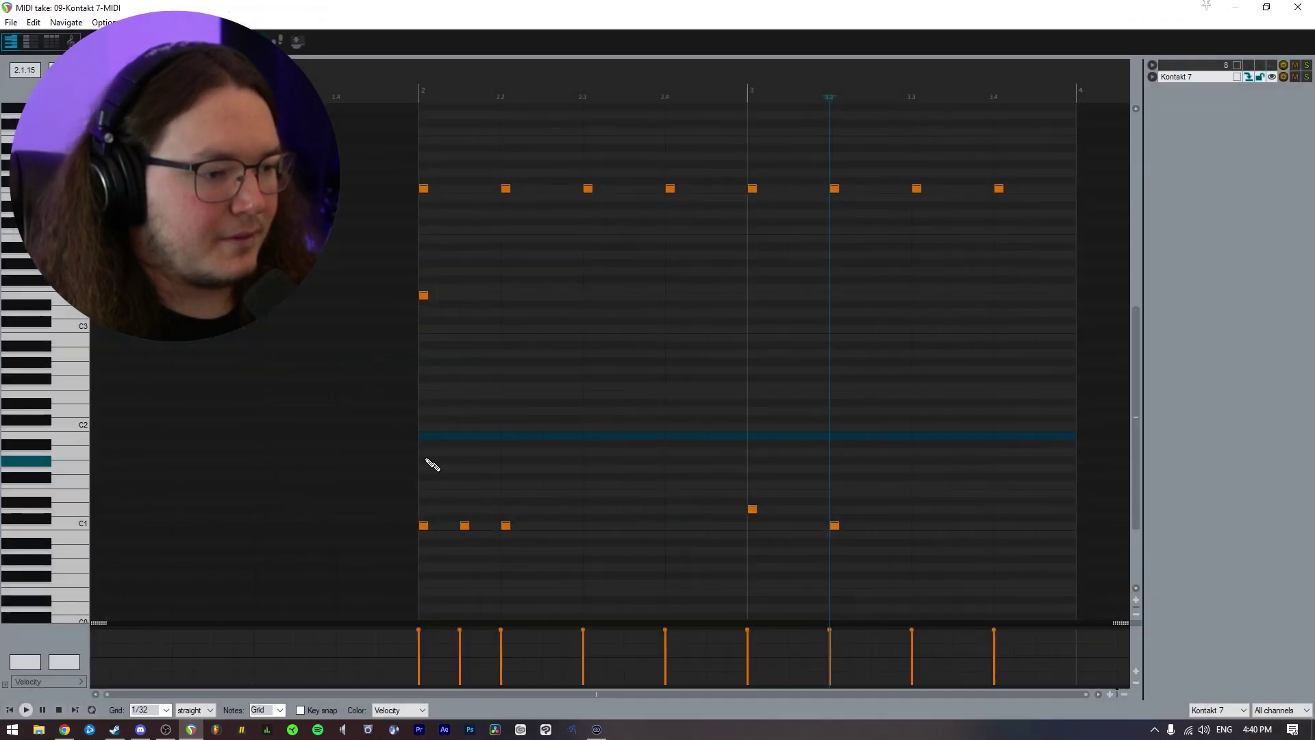
pyautogui.click(514, 467)
pyautogui.click(1310, 10)
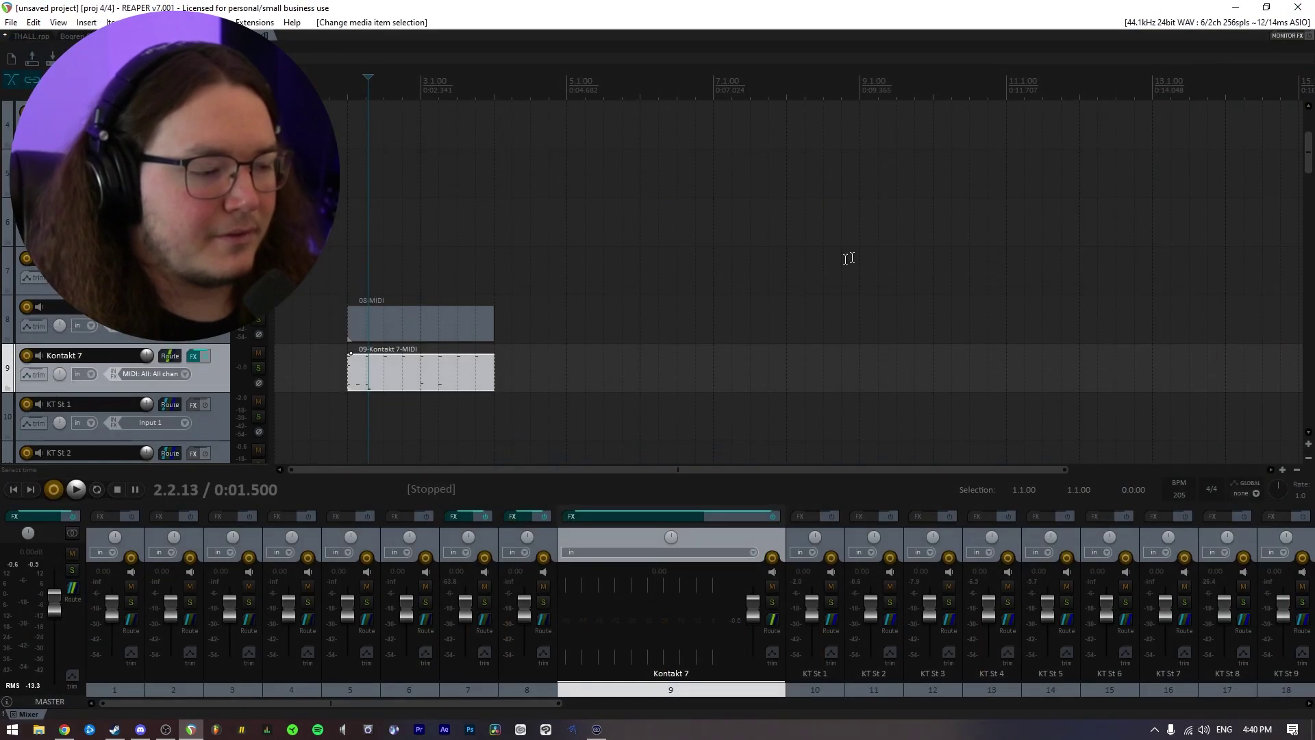
pyautogui.doubleClick(441, 321)
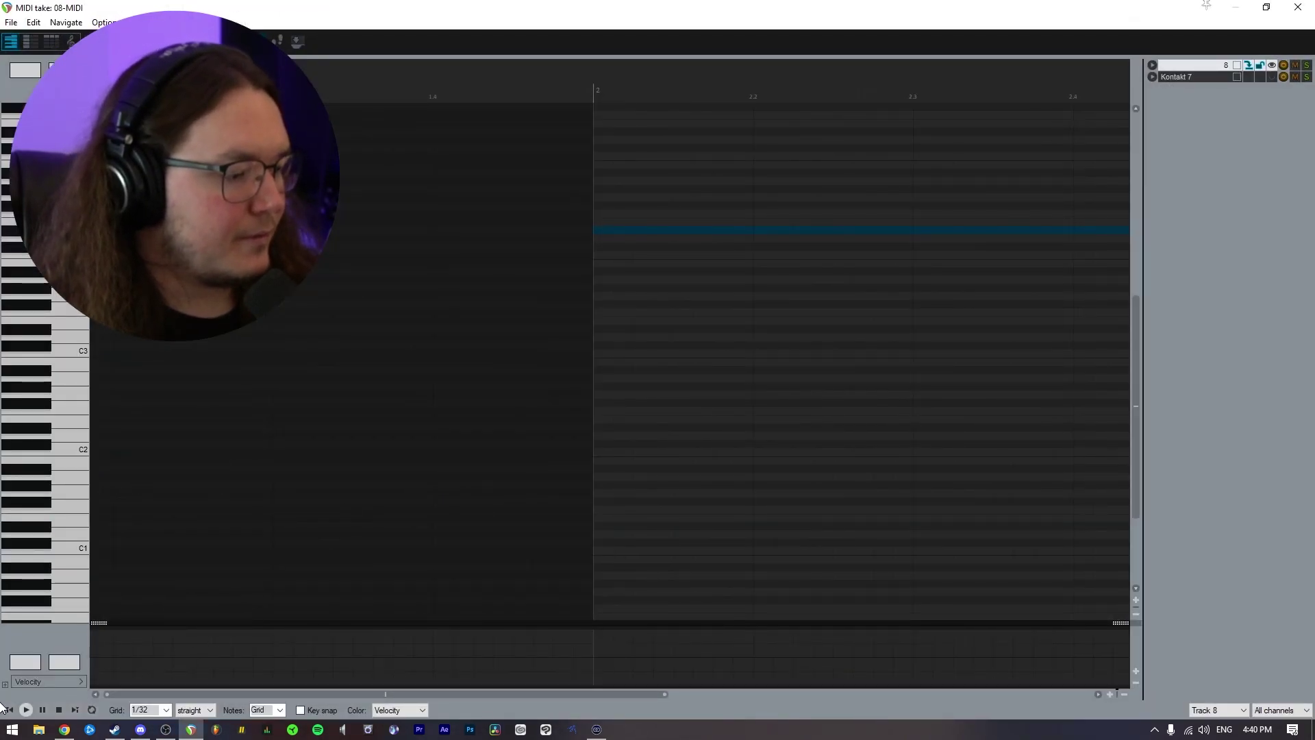
# Show the drum notes as reference, draw long bass notes near C1, and play them with the drums
pyautogui.click(1272, 77)
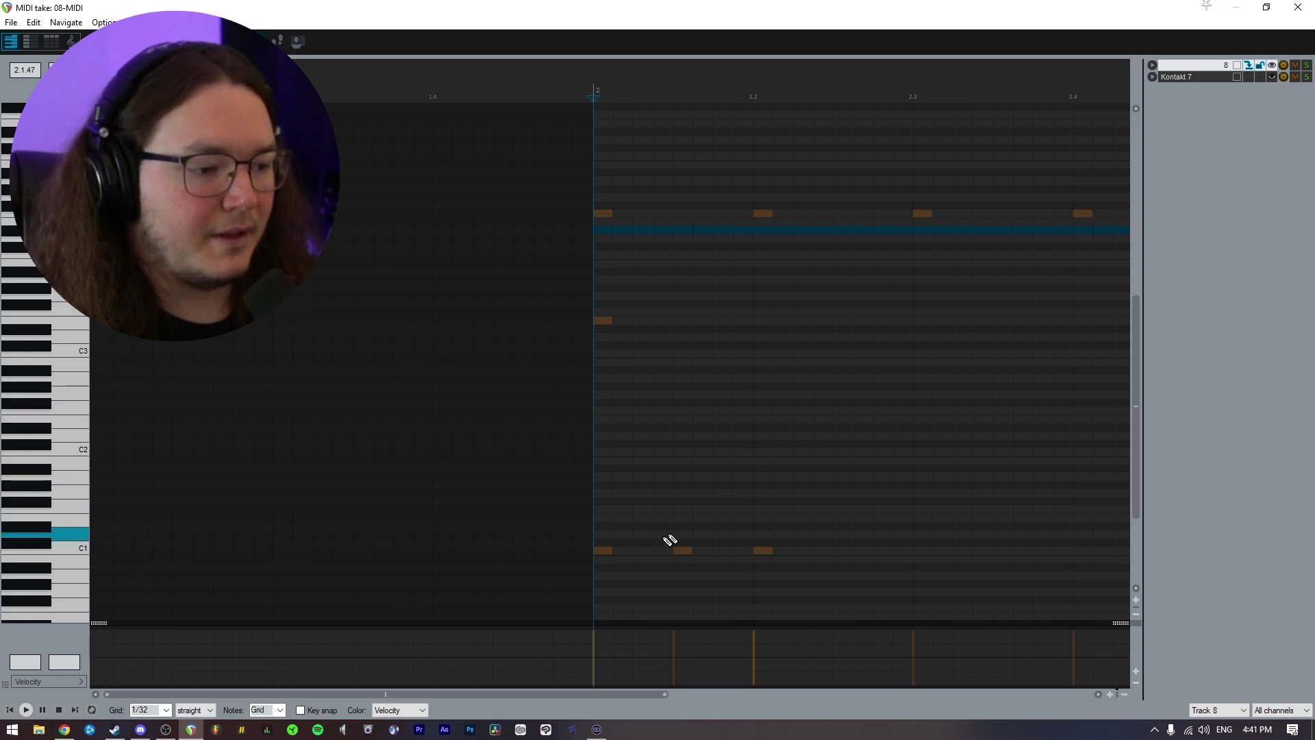
pyautogui.moveTo(686, 538); pyautogui.dragTo(856, 539)
pyautogui.scroll(-3, 557, 541)
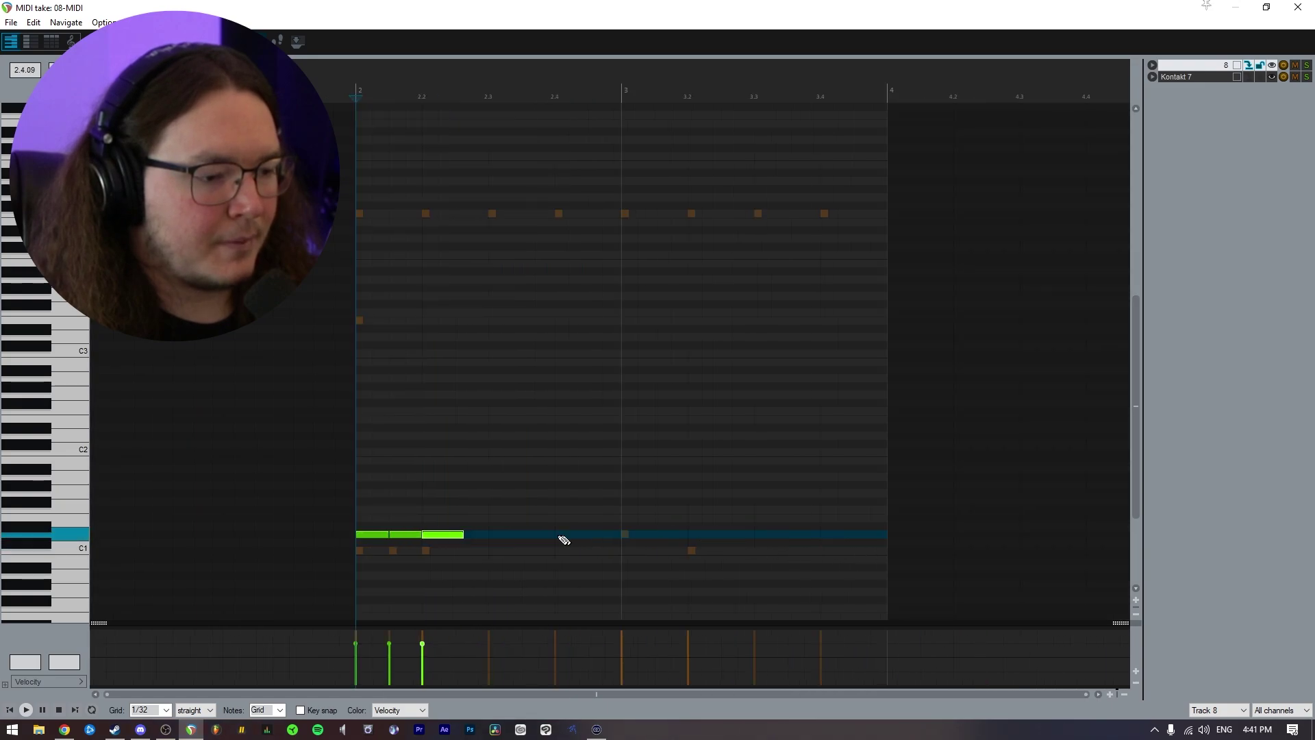
pyautogui.moveTo(466, 537)
pyautogui.mouseDown()
pyautogui.moveTo(649, 554)
pyautogui.moveTo(887, 539)
pyautogui.mouseUp()
pyautogui.press('space')
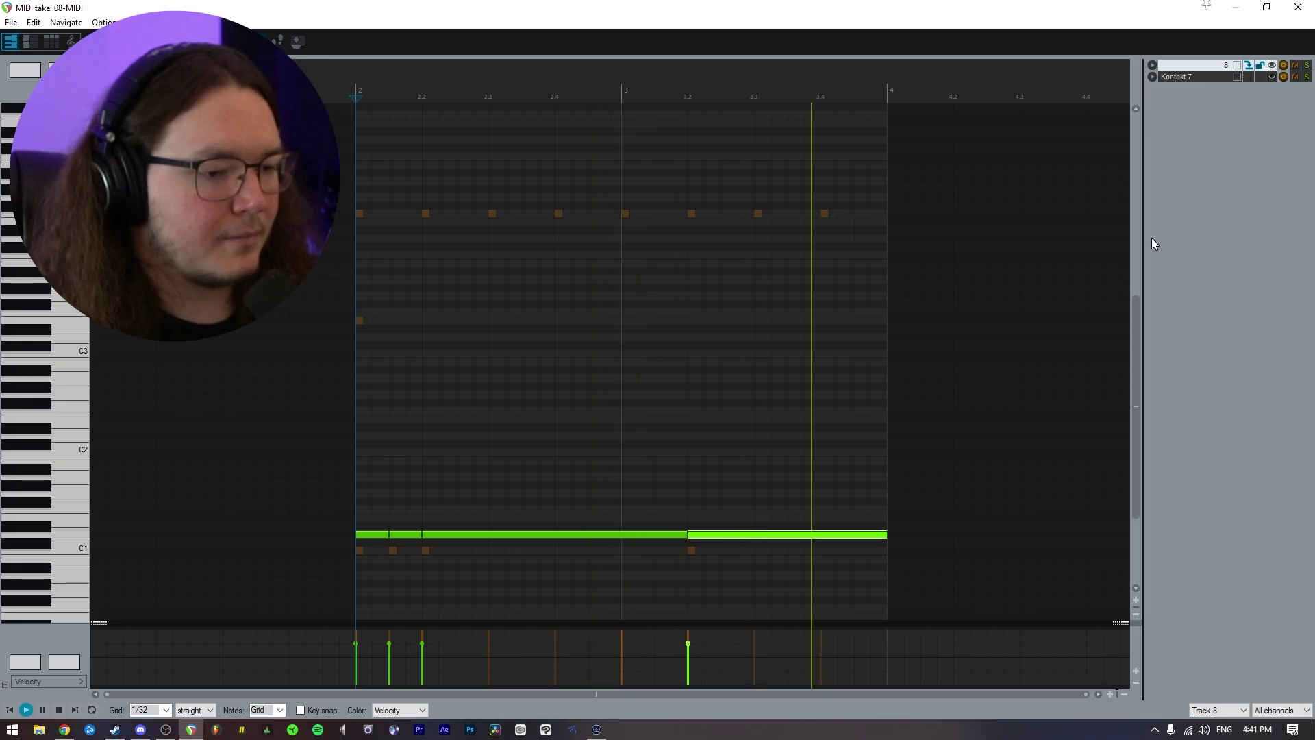
pyautogui.press('space')
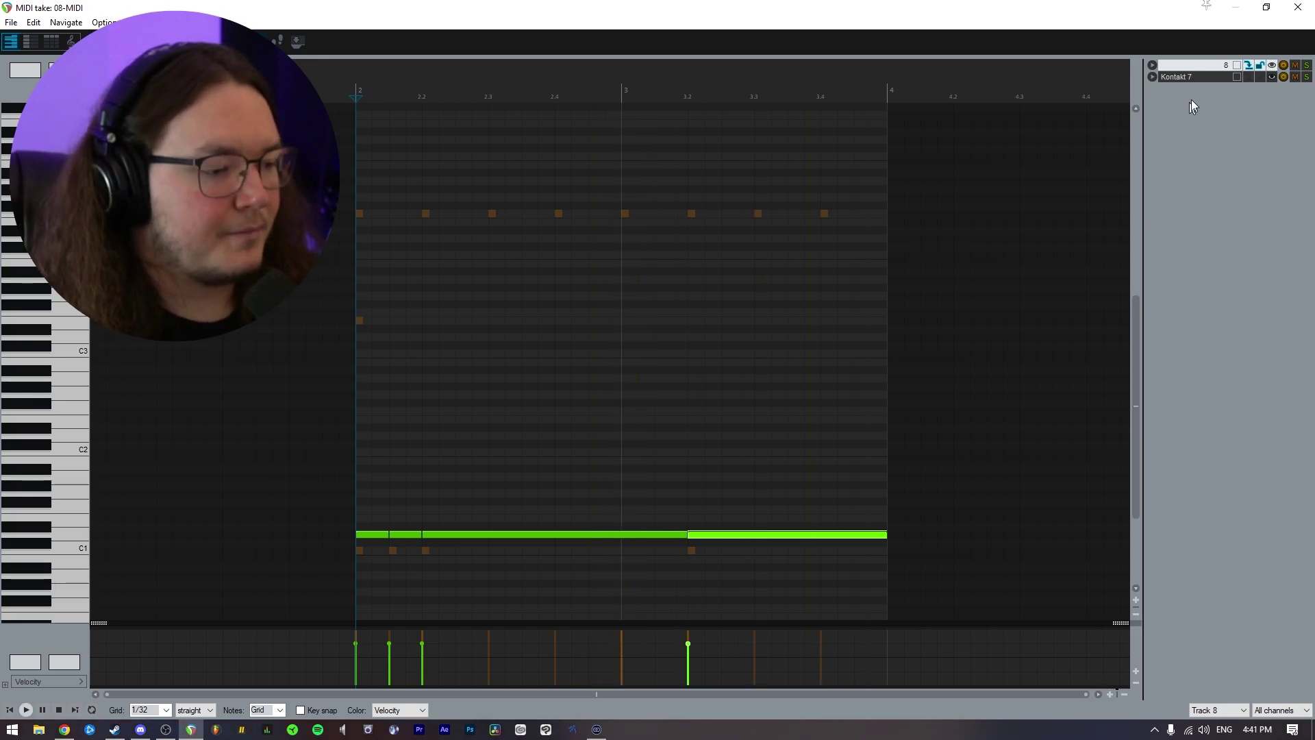
# Close the bass MIDI editor, set THALL's play position near bar 100, and solo the bass MIDI track
pyautogui.click(1298, 7)
pyautogui.scroll(-5, 759, 390)
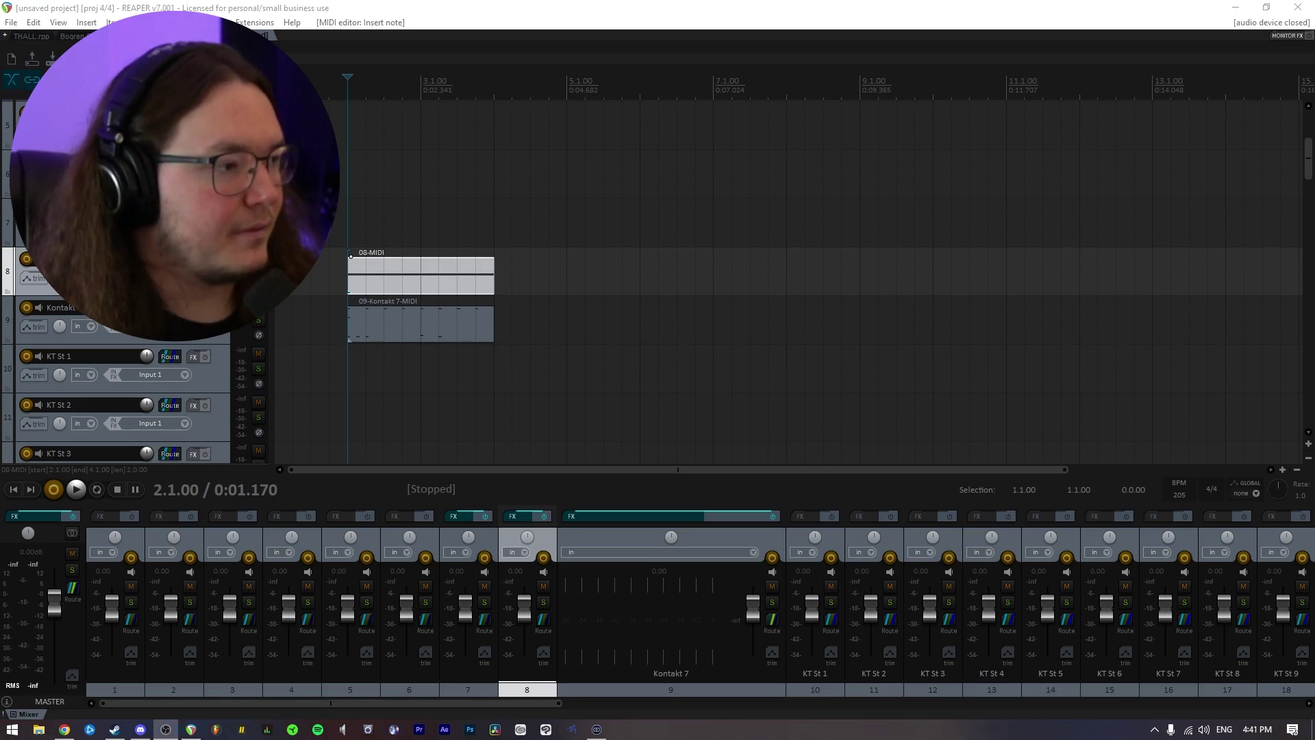
pyautogui.hotkey('ctrl', 'Tab')
pyautogui.scroll(5, 732, 385)
pyautogui.click(216, 380)
pyautogui.scroll(-5, 216, 380)
pyautogui.scroll(-3, 213, 388)
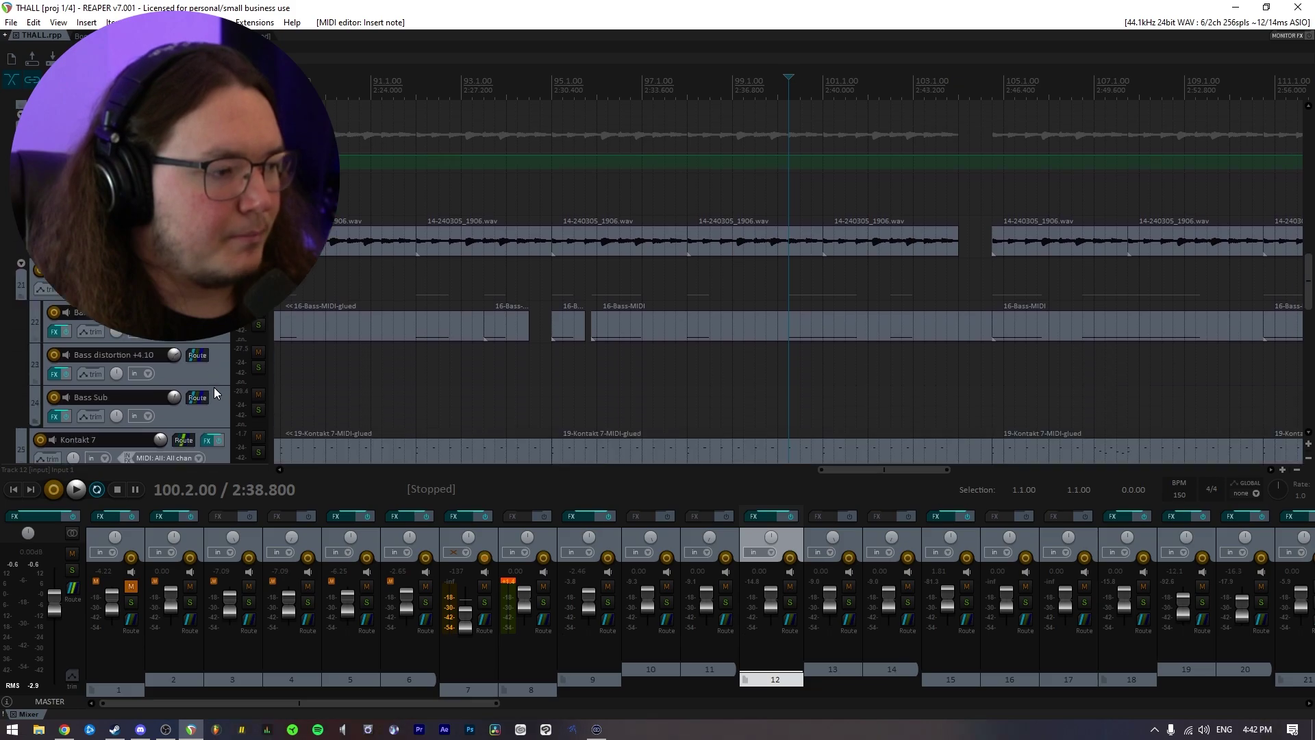
pyautogui.click(259, 261)
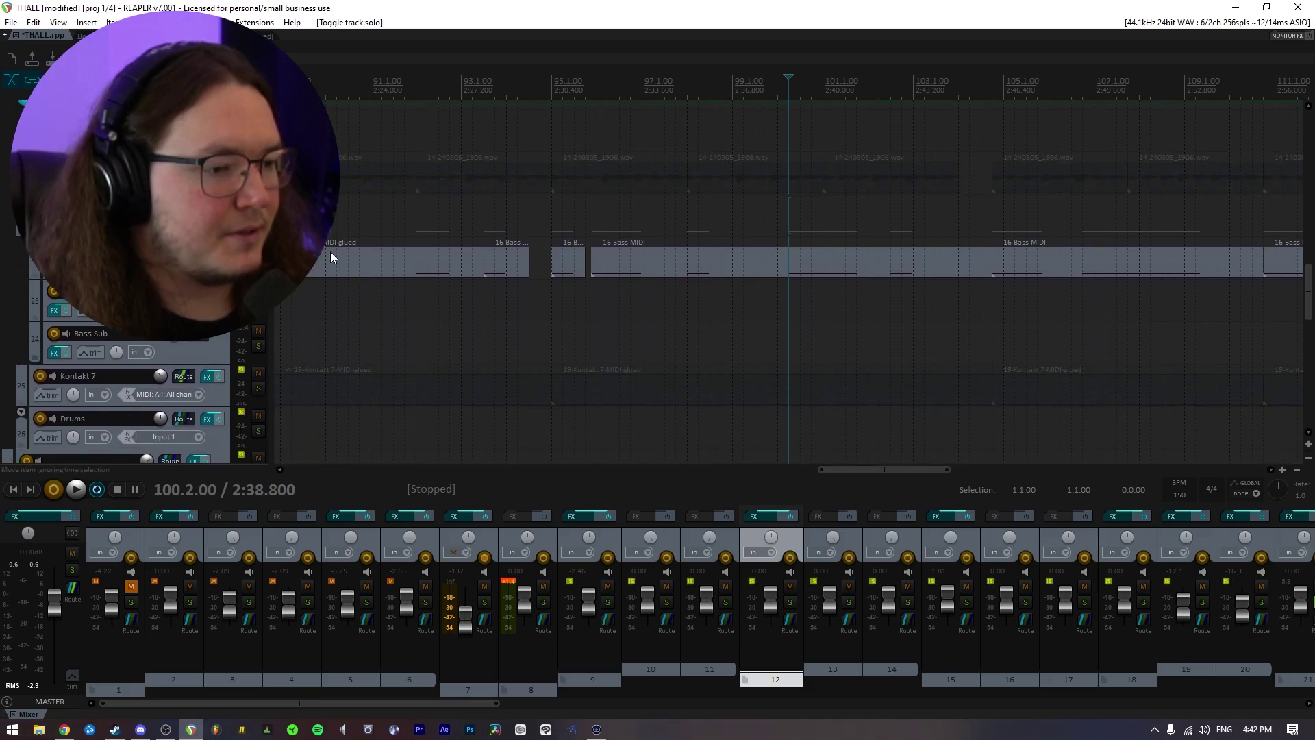
# In the unsaved project, play with track 8 briefly soloed, then stop
pyautogui.hotkey('ctrl', 'shift', 'Tab')
pyautogui.press('space')
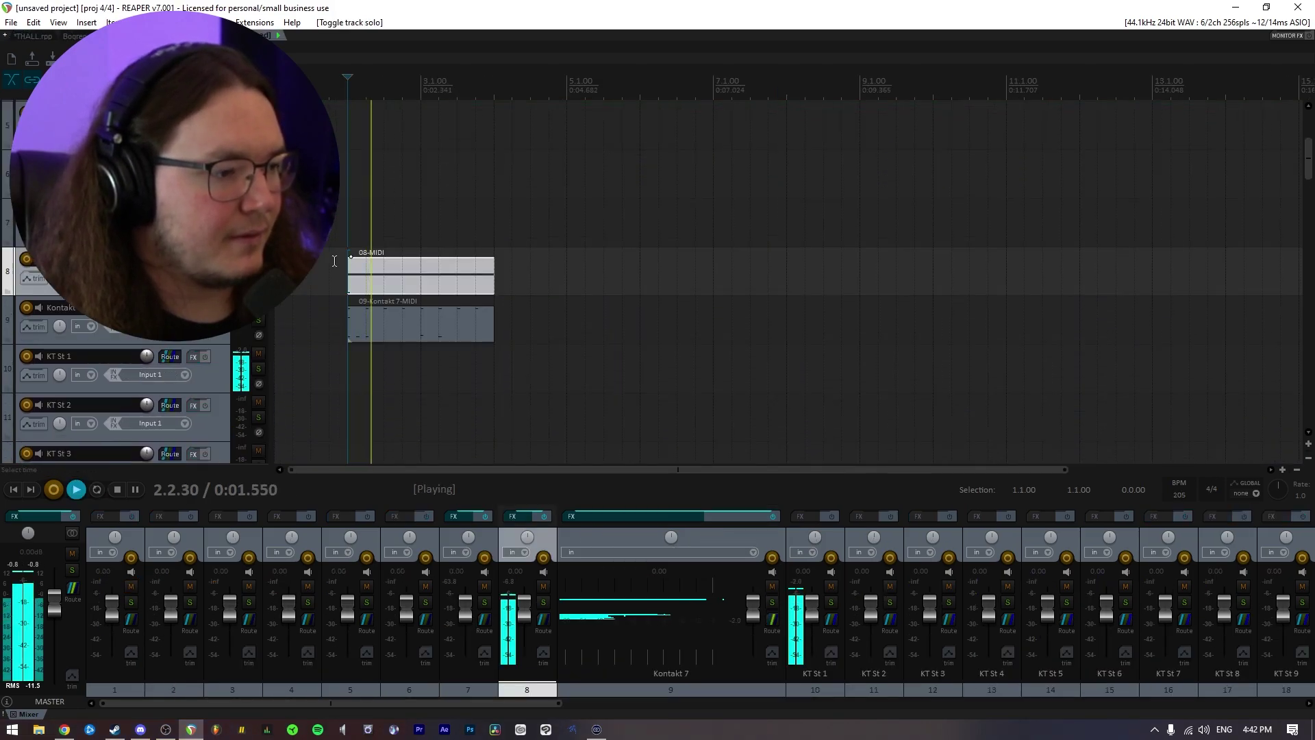
pyautogui.click(258, 272)
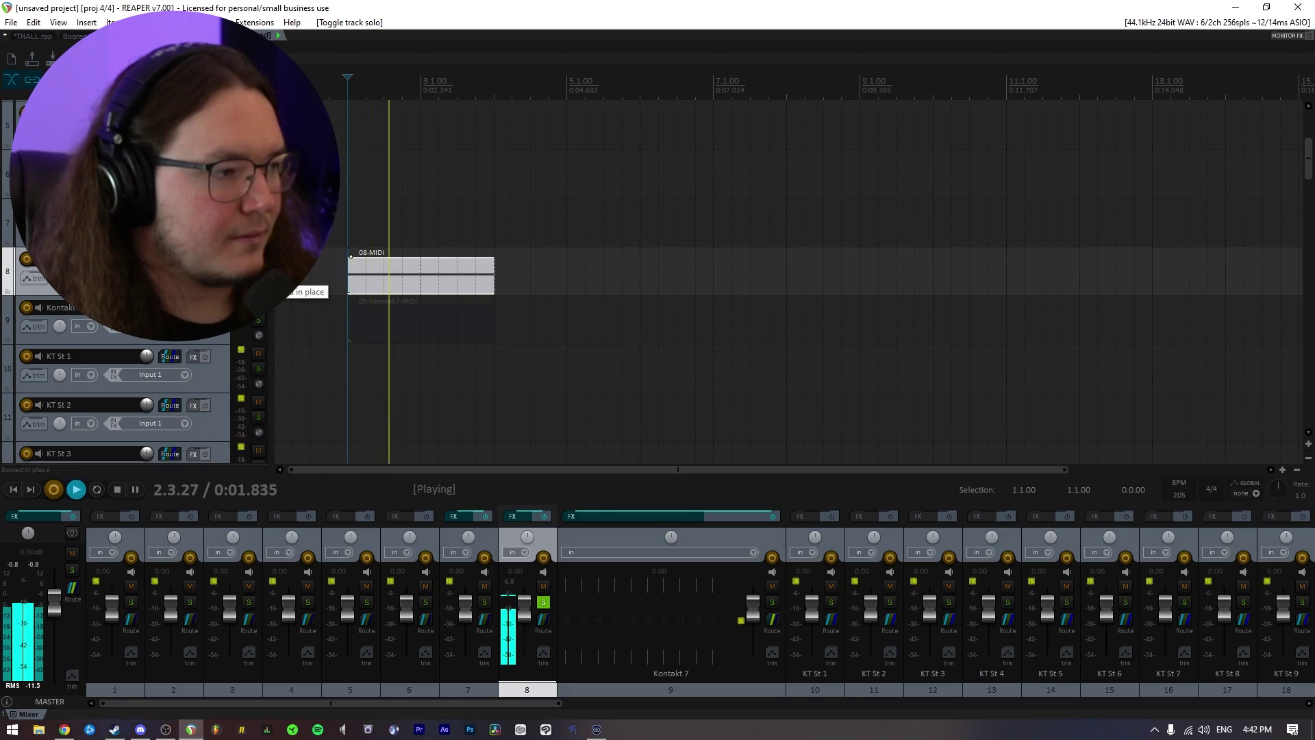
pyautogui.click(258, 272)
pyautogui.press('space')
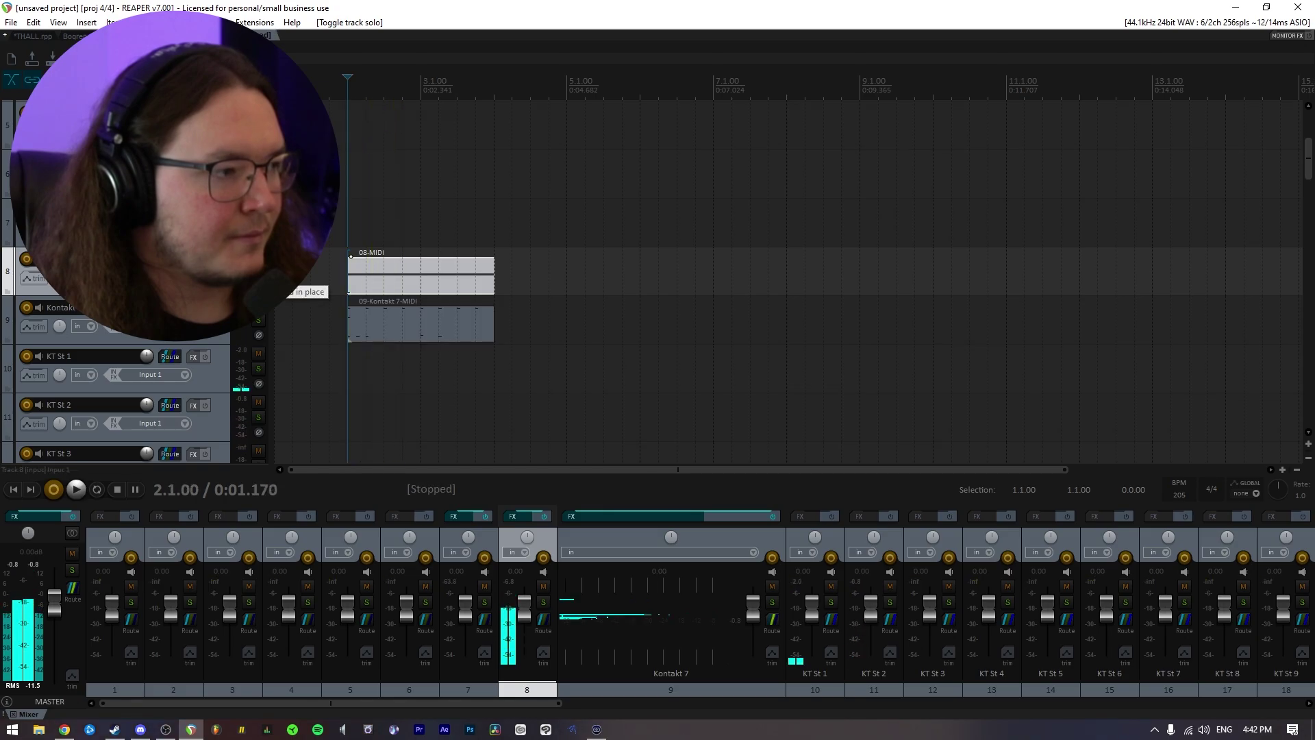
# Back in THALL.rpp, play briefly, stop, and clear all track solos
pyautogui.click(46, 39)
pyautogui.press('space')
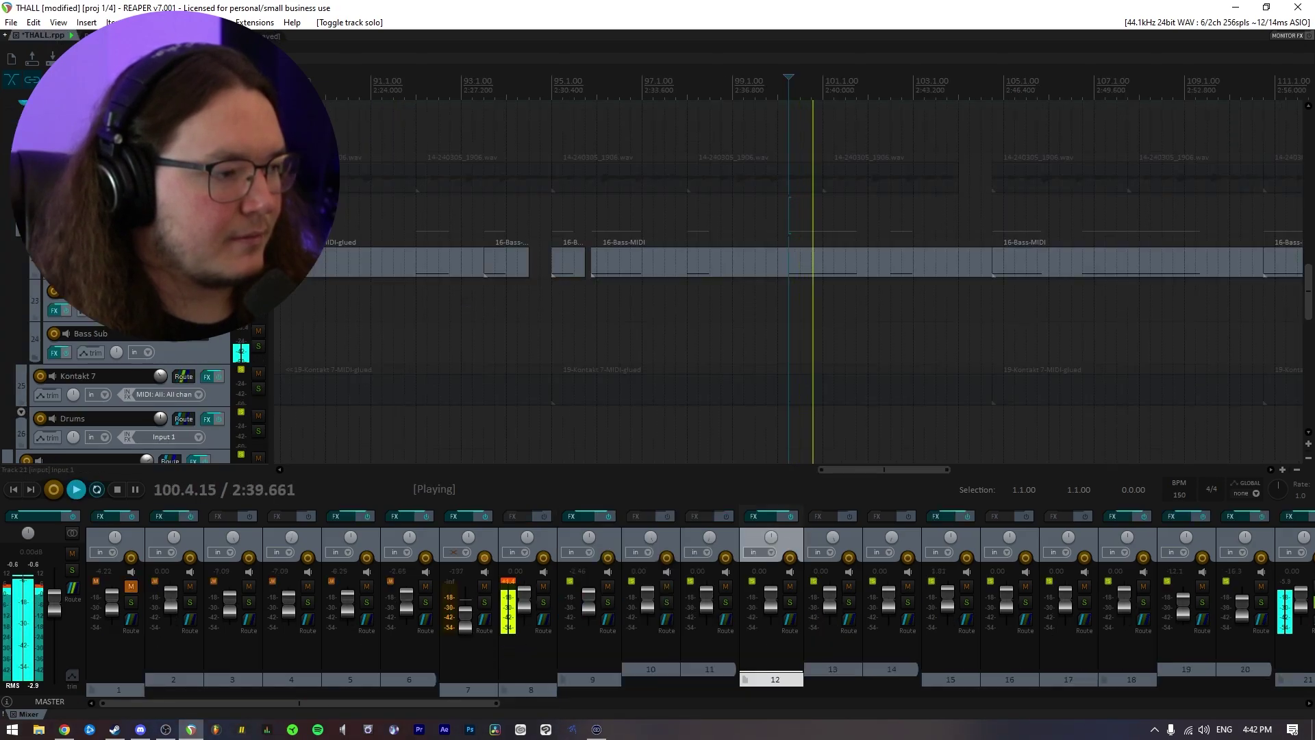
pyautogui.press('space')
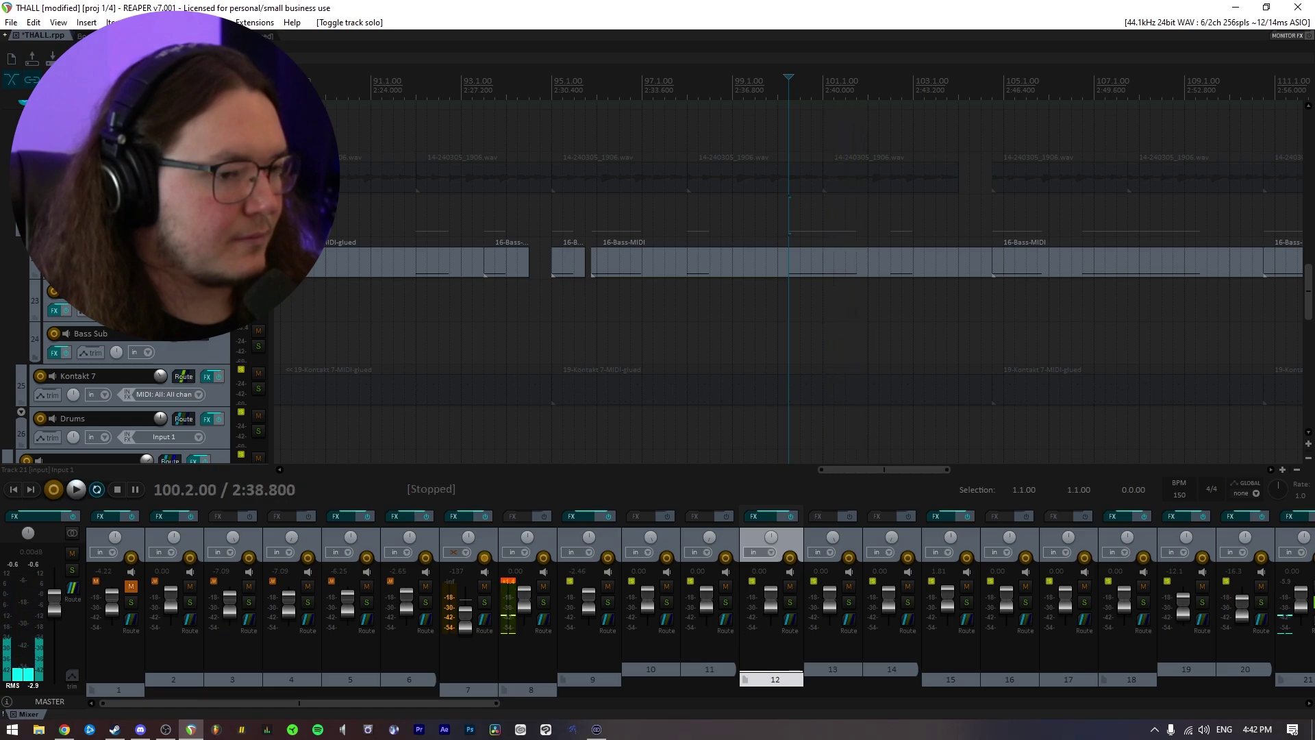
pyautogui.press('F6')
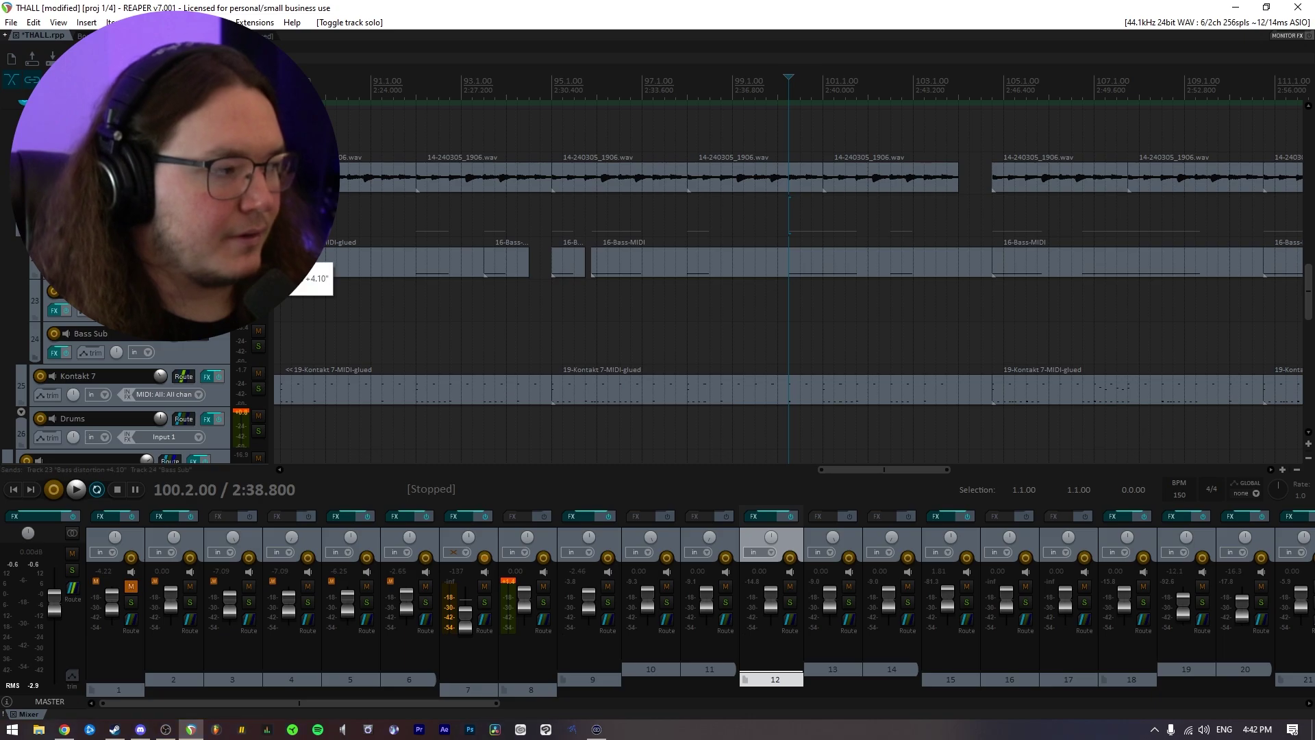
pyautogui.moveTo(184, 381)
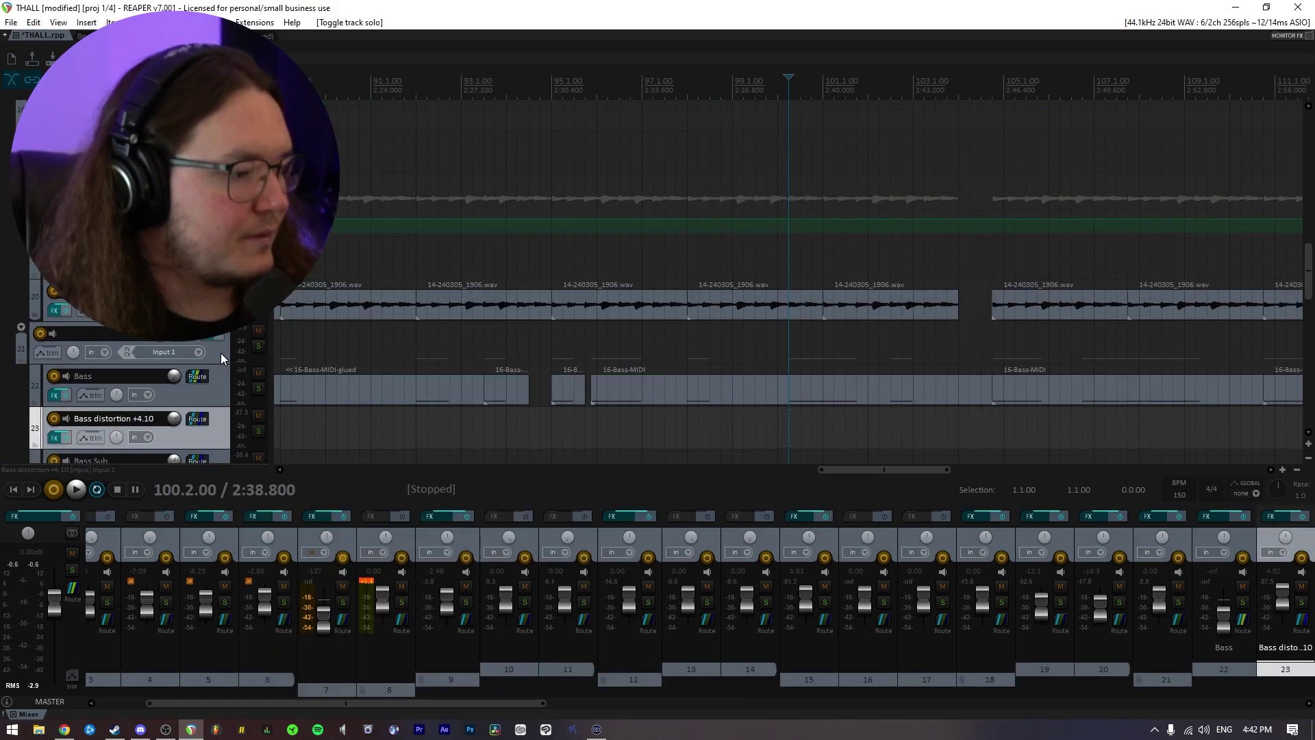
# Play the Bass distortion track alone, then the Bass Sub track, unsoloing each
pyautogui.scroll(-1, 194, 415)
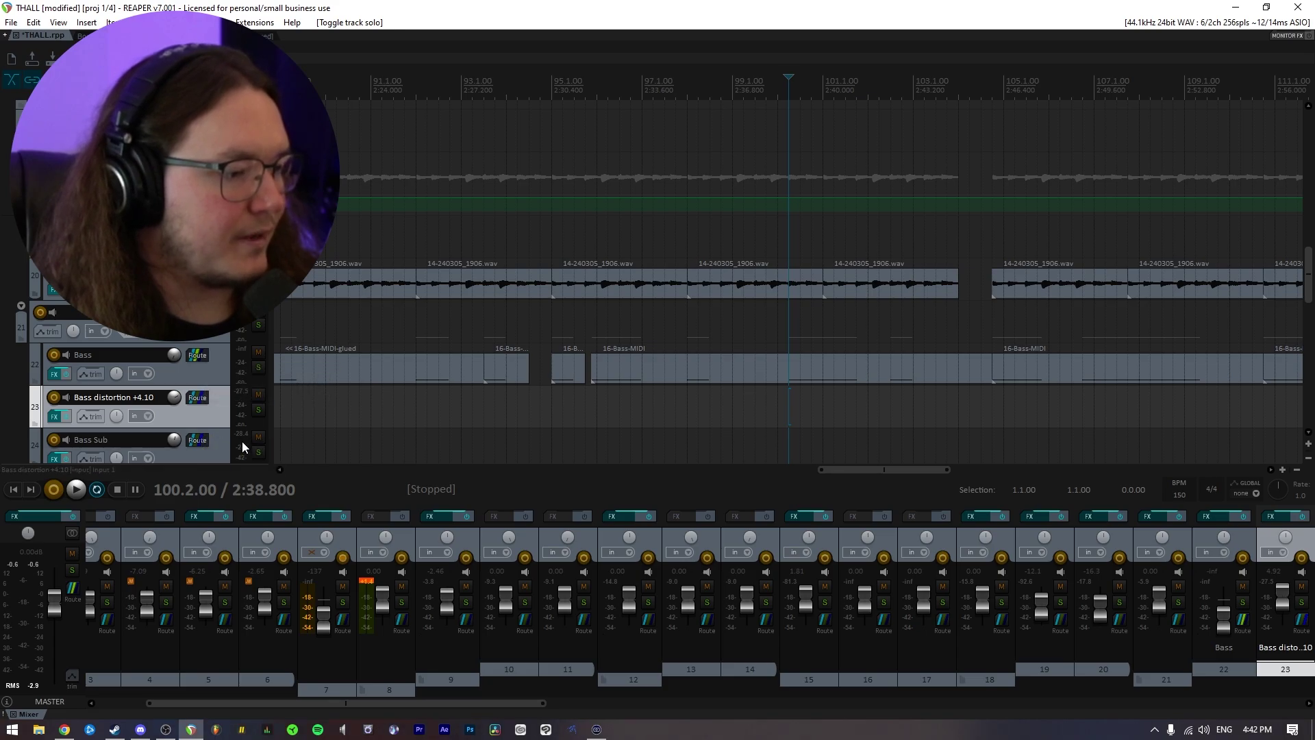
pyautogui.scroll(-1, 242, 441)
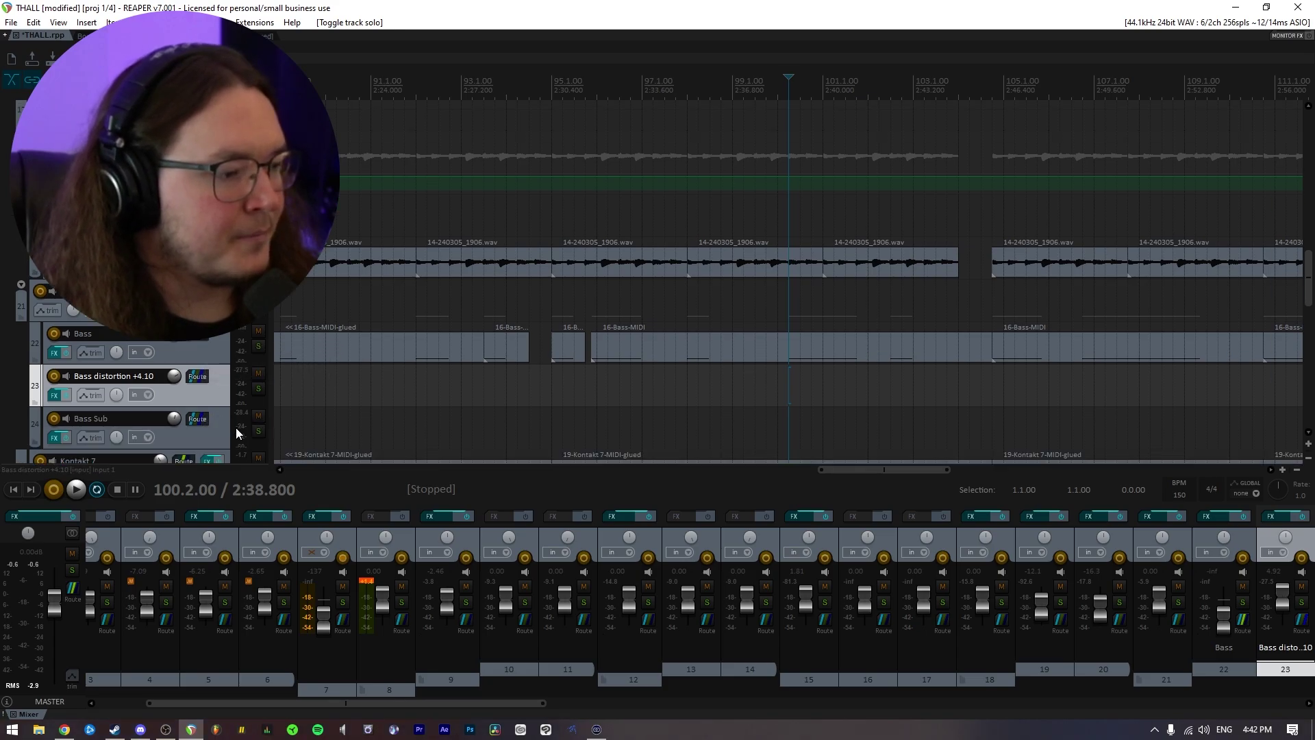
pyautogui.click(258, 388)
pyautogui.press('space')
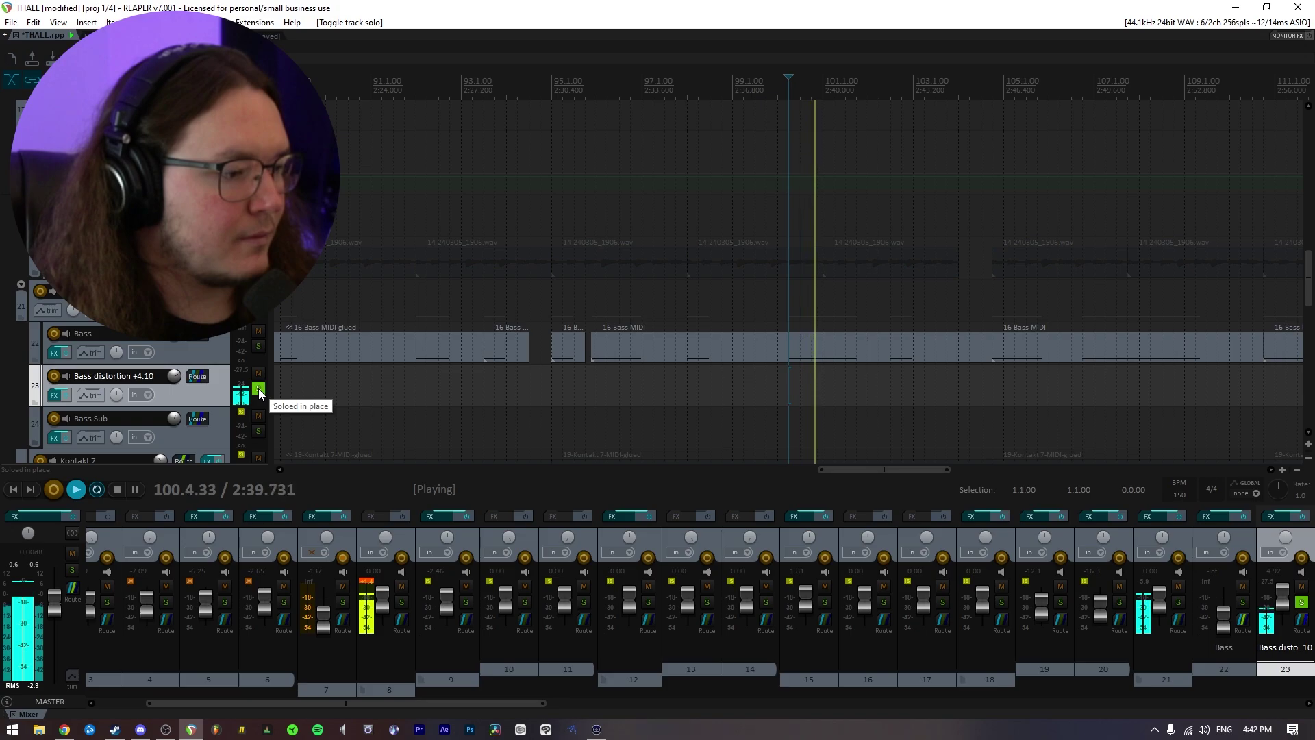
pyautogui.click(258, 389)
pyautogui.click(258, 430)
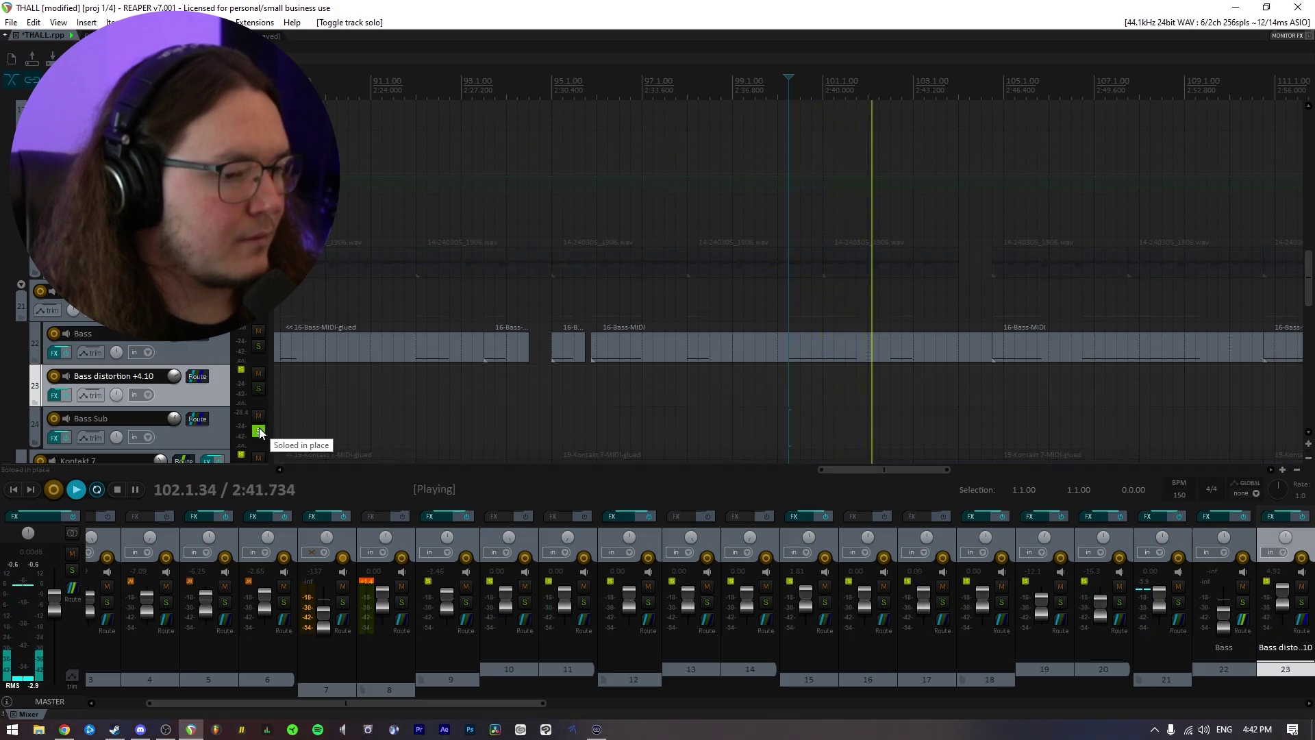
pyautogui.press('space')
pyautogui.press('space')
# Hear Bass distortion alone again, then the bass folder track, and leave nothing soloed
pyautogui.press('space')
pyautogui.click(258, 431)
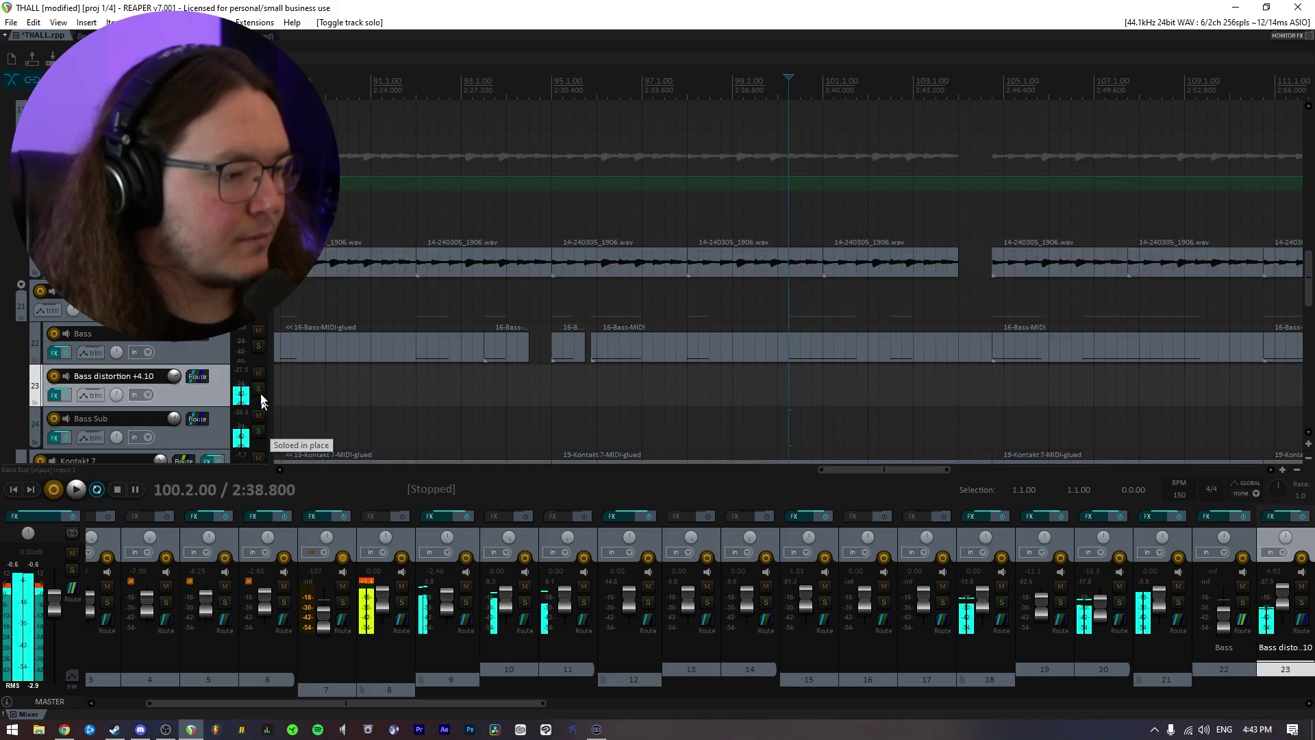
pyautogui.click(258, 388)
pyautogui.press('space')
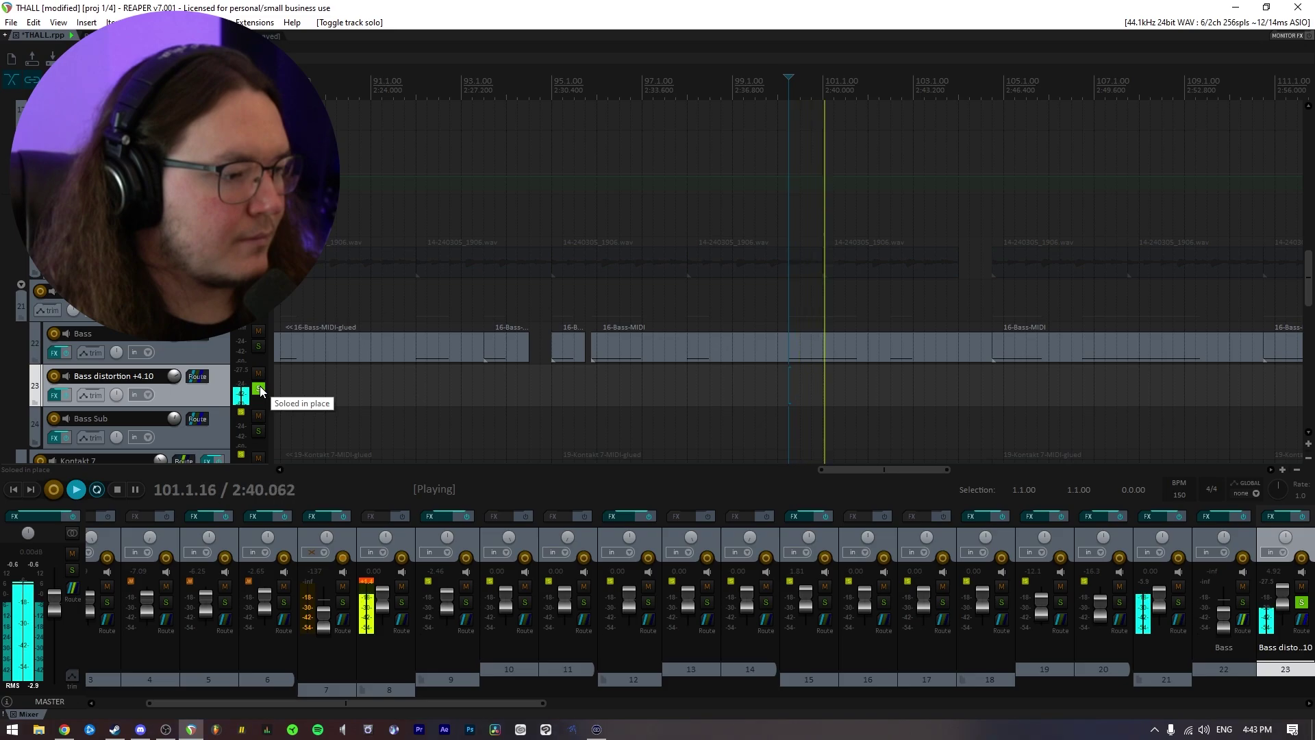
pyautogui.press('space')
pyautogui.click(260, 389)
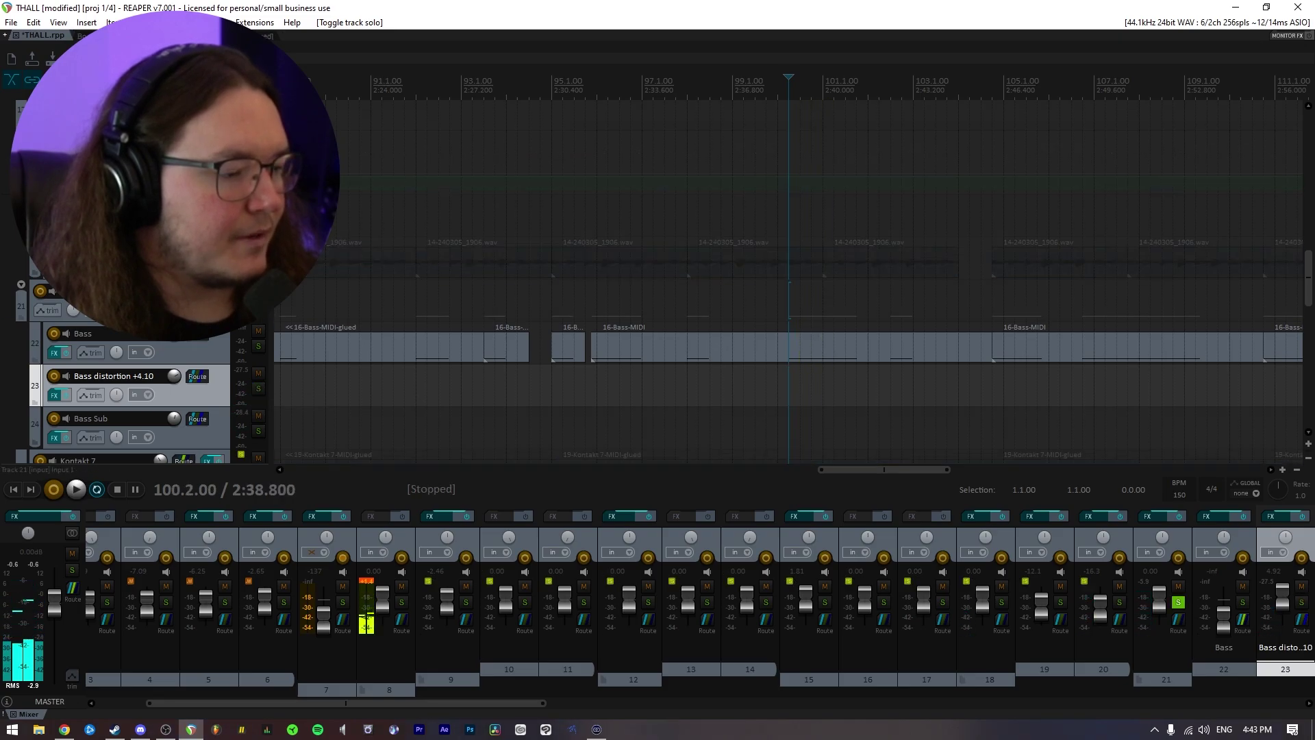
pyautogui.click(259, 305)
pyautogui.press('space')
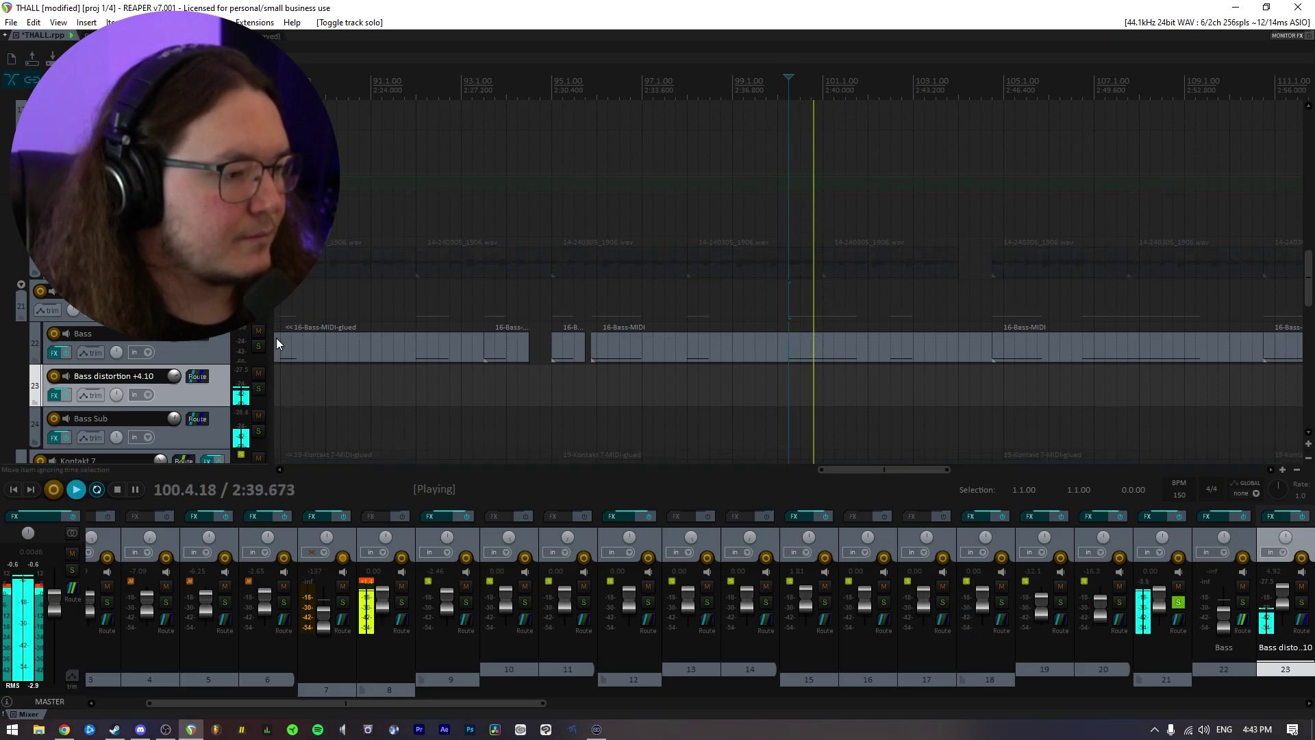
pyautogui.press('space')
pyautogui.click(259, 305)
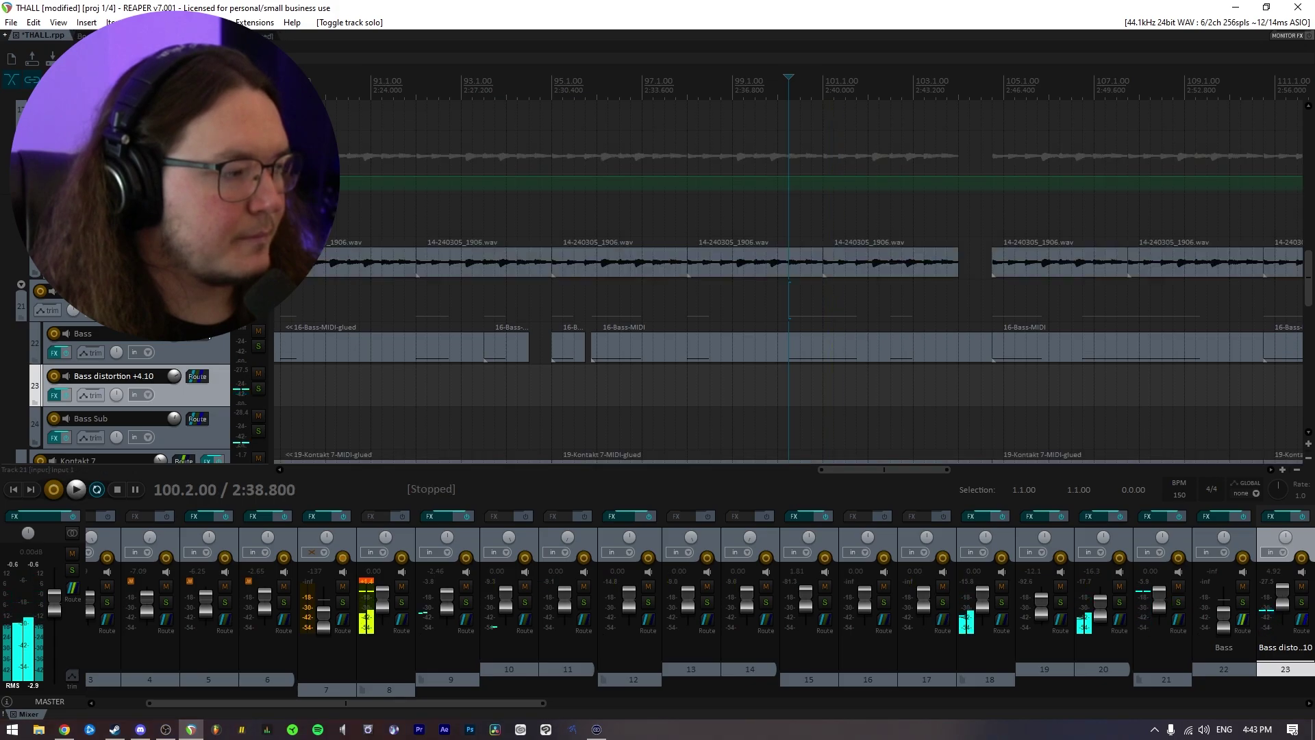
pyautogui.moveTo(201, 340)
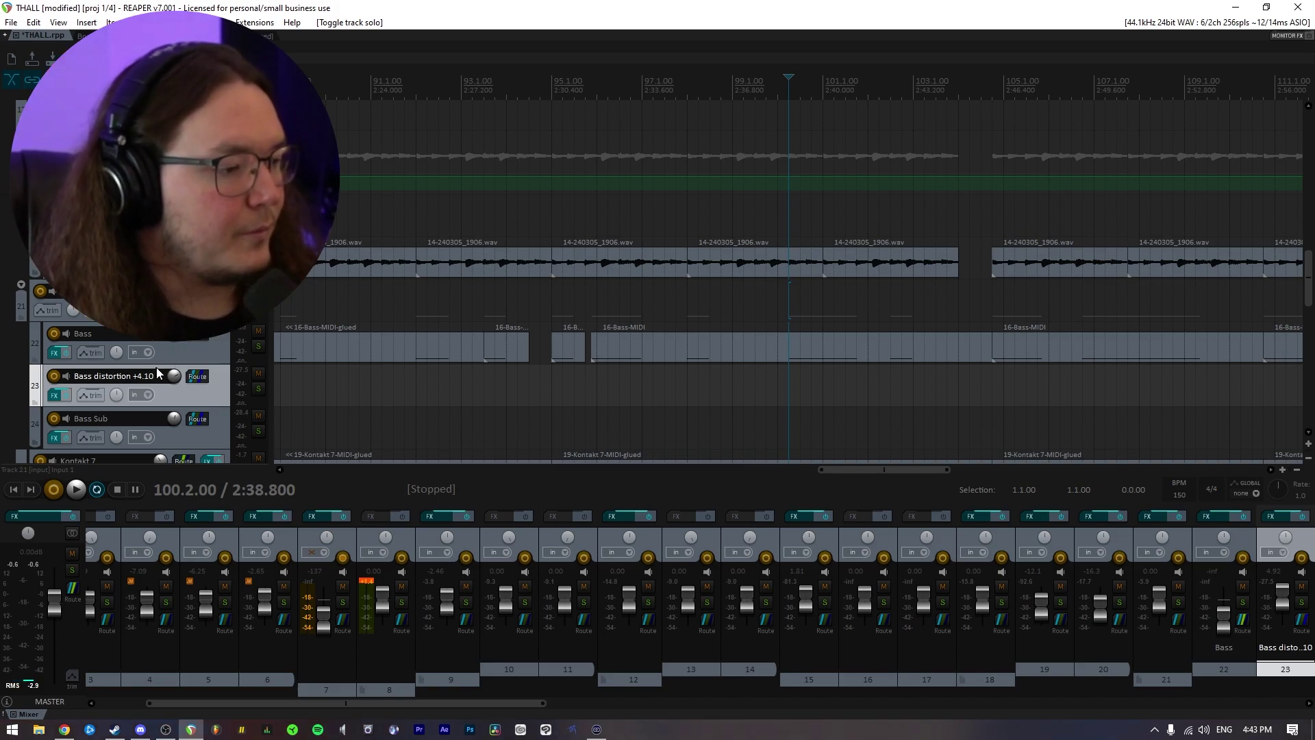
# Open the Bass track's routing, confirm the send fader mode stays Pre-Fader (Post-FX), and close it
pyautogui.click(197, 340)
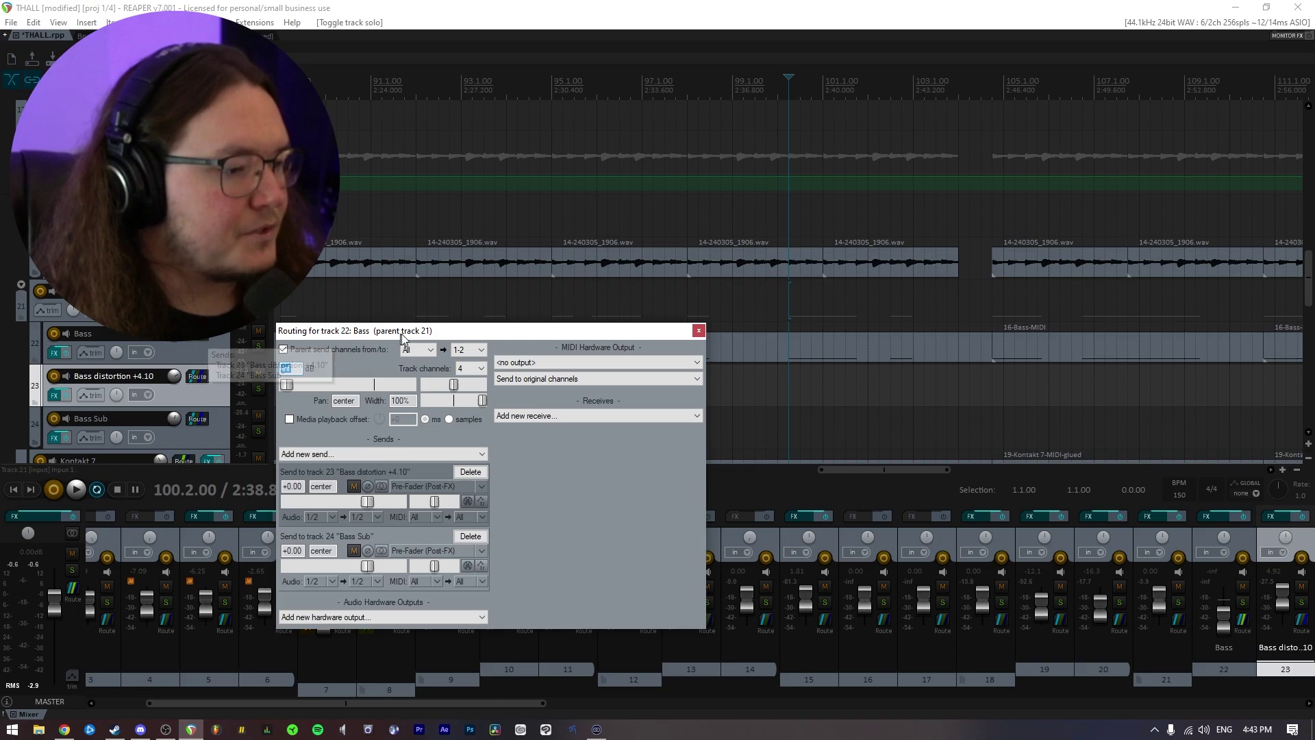
pyautogui.moveTo(416, 334); pyautogui.dragTo(588, 288)
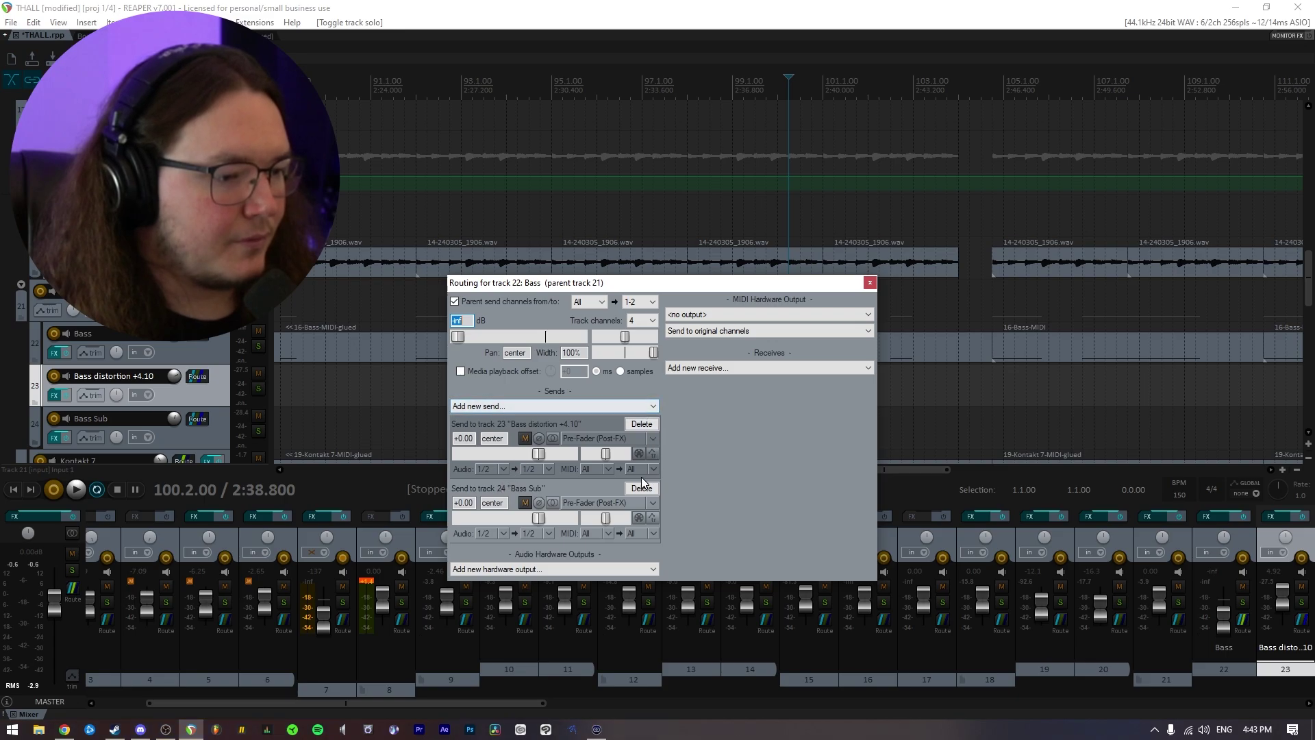
pyautogui.click(599, 443)
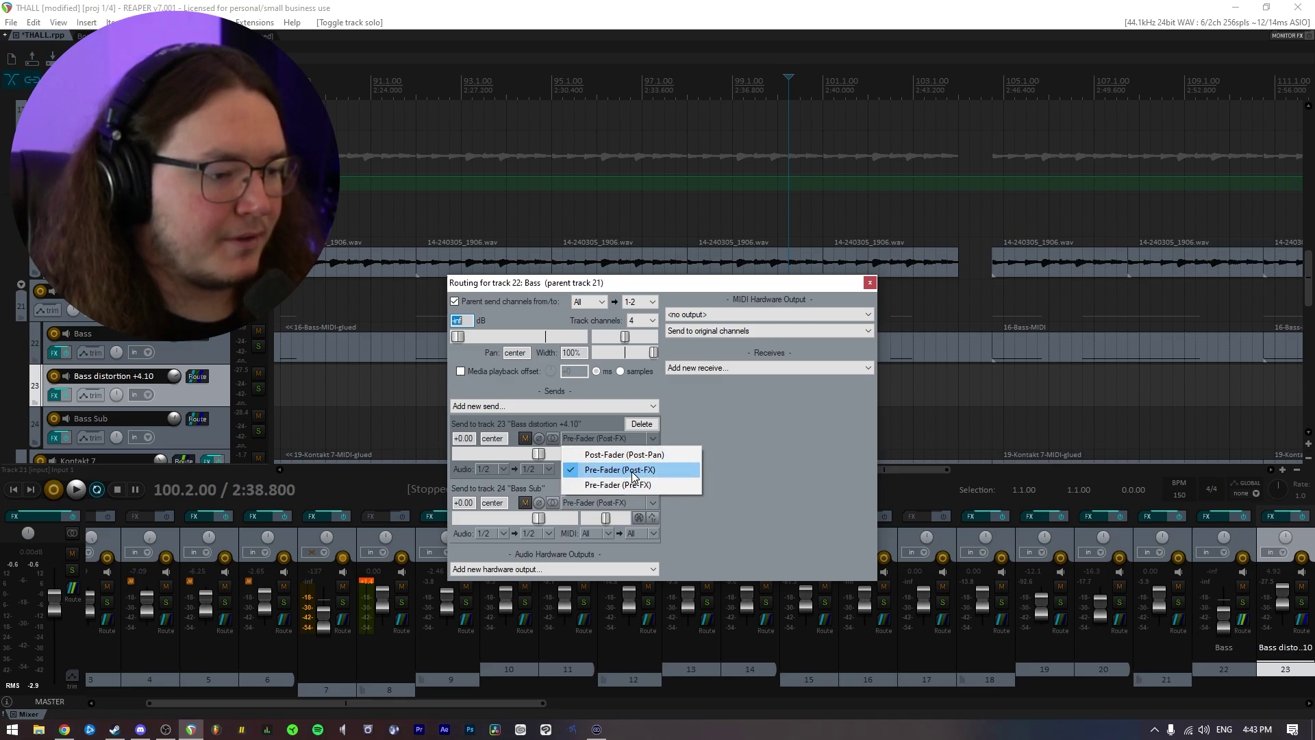
pyautogui.click(736, 468)
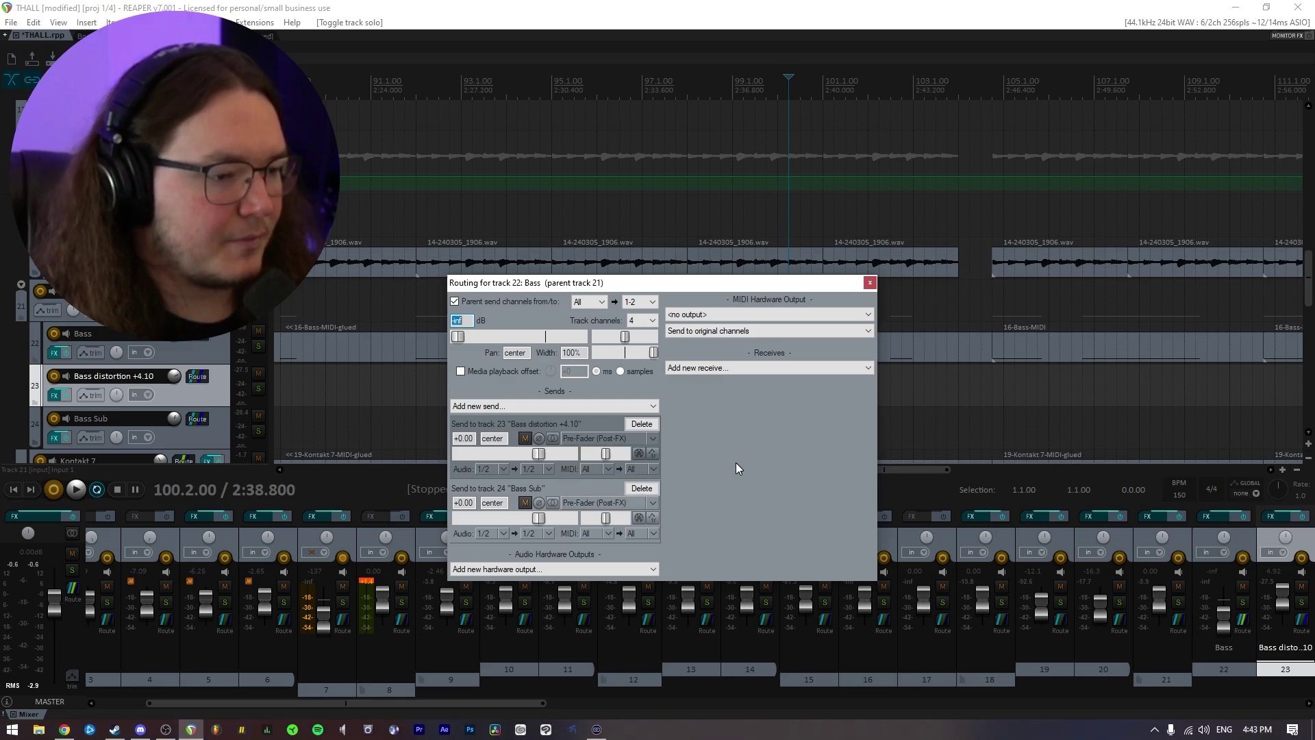
pyautogui.click(870, 283)
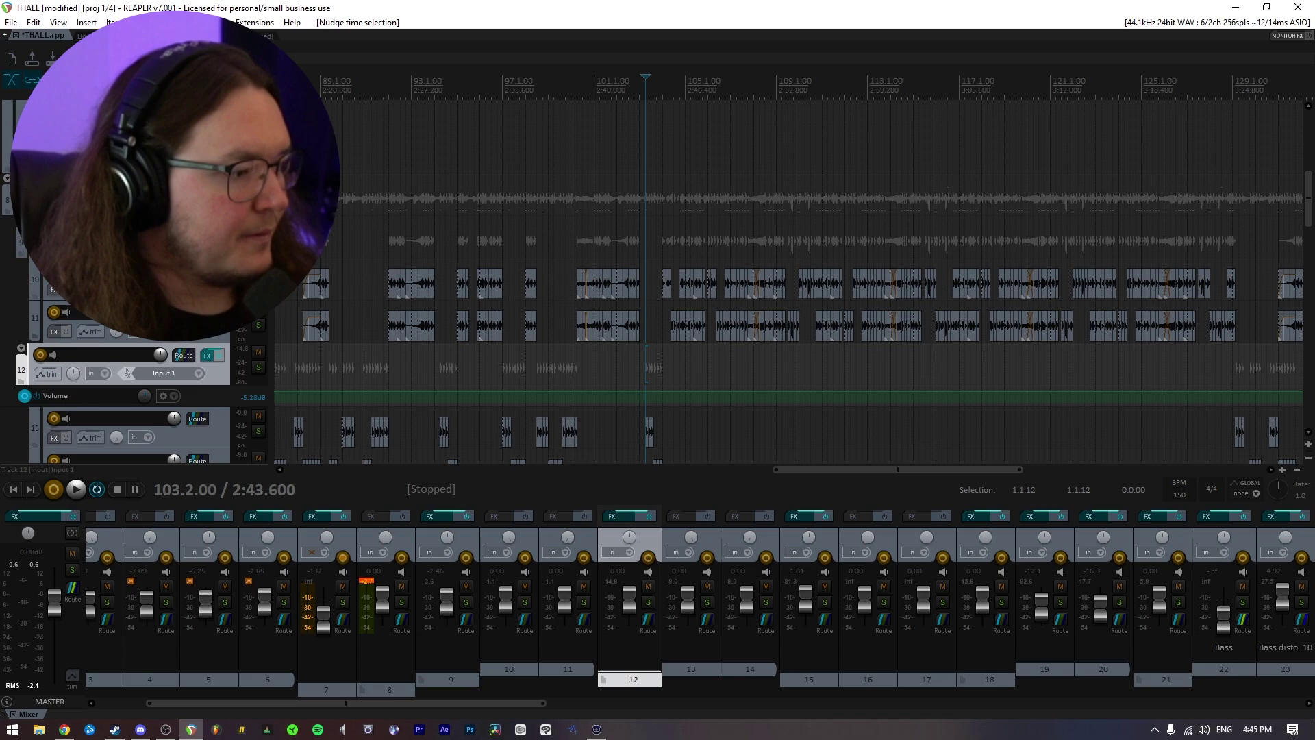
pyautogui.scroll(-3, 788, 274)
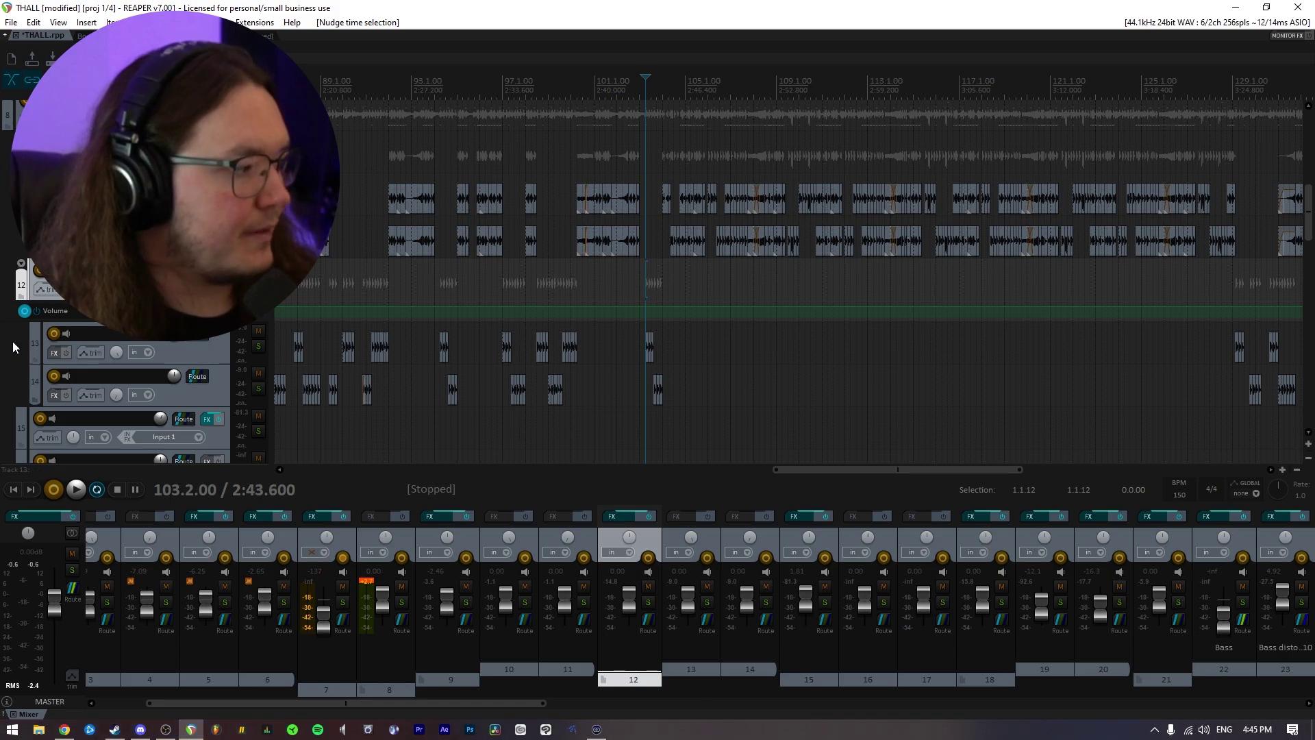
pyautogui.scroll(-10, 220, 415)
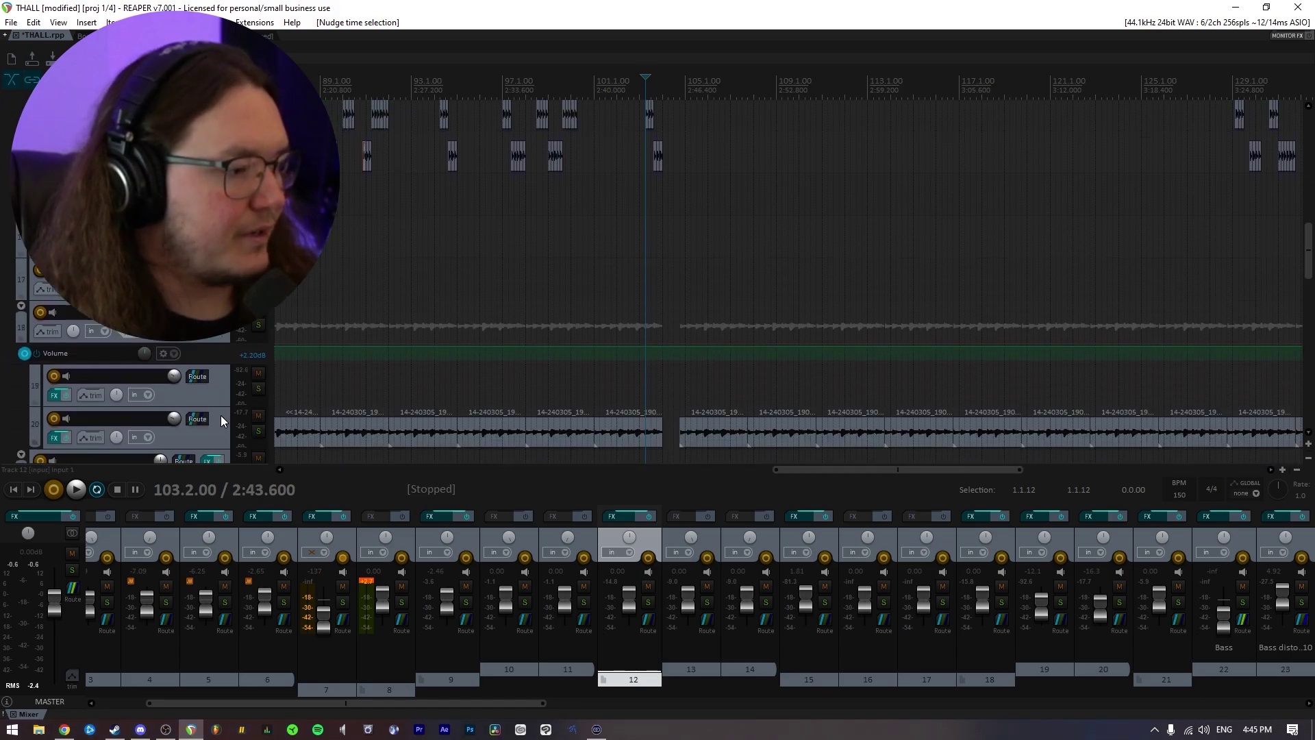
pyautogui.scroll(-8, 218, 418)
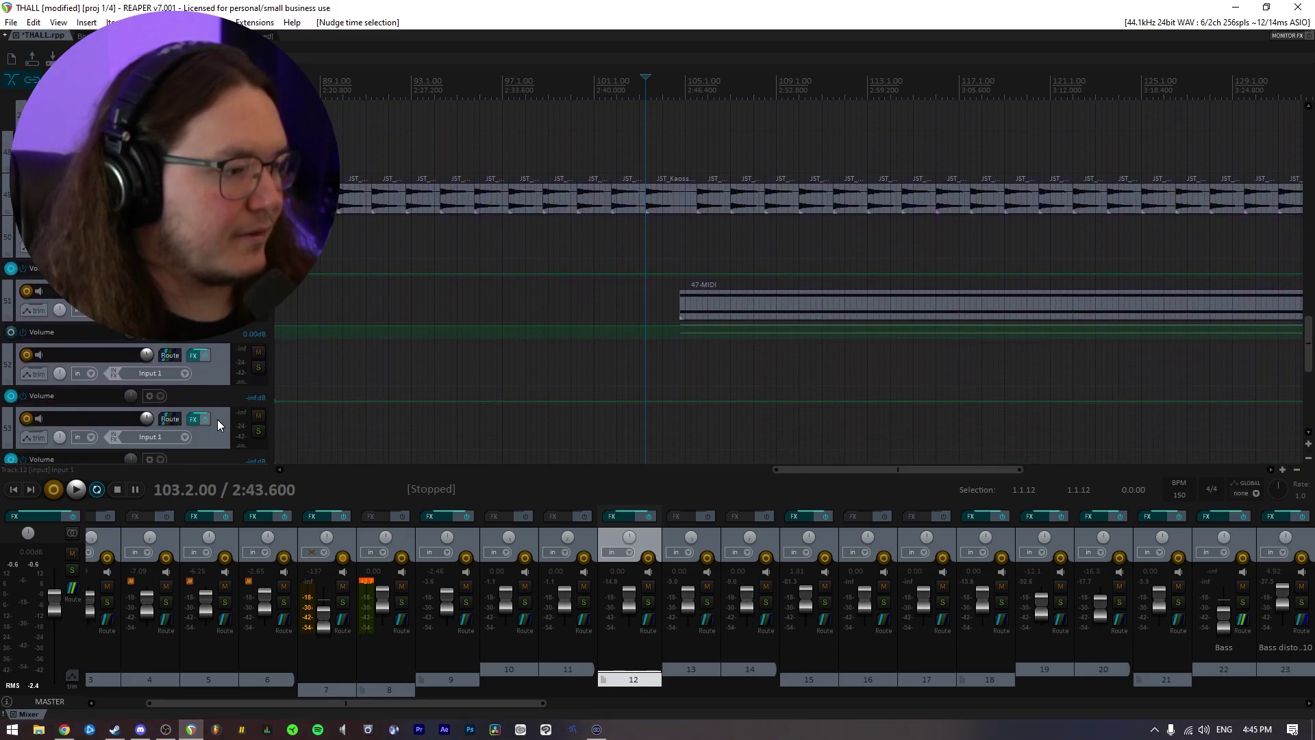
pyautogui.scroll(6, 217, 419)
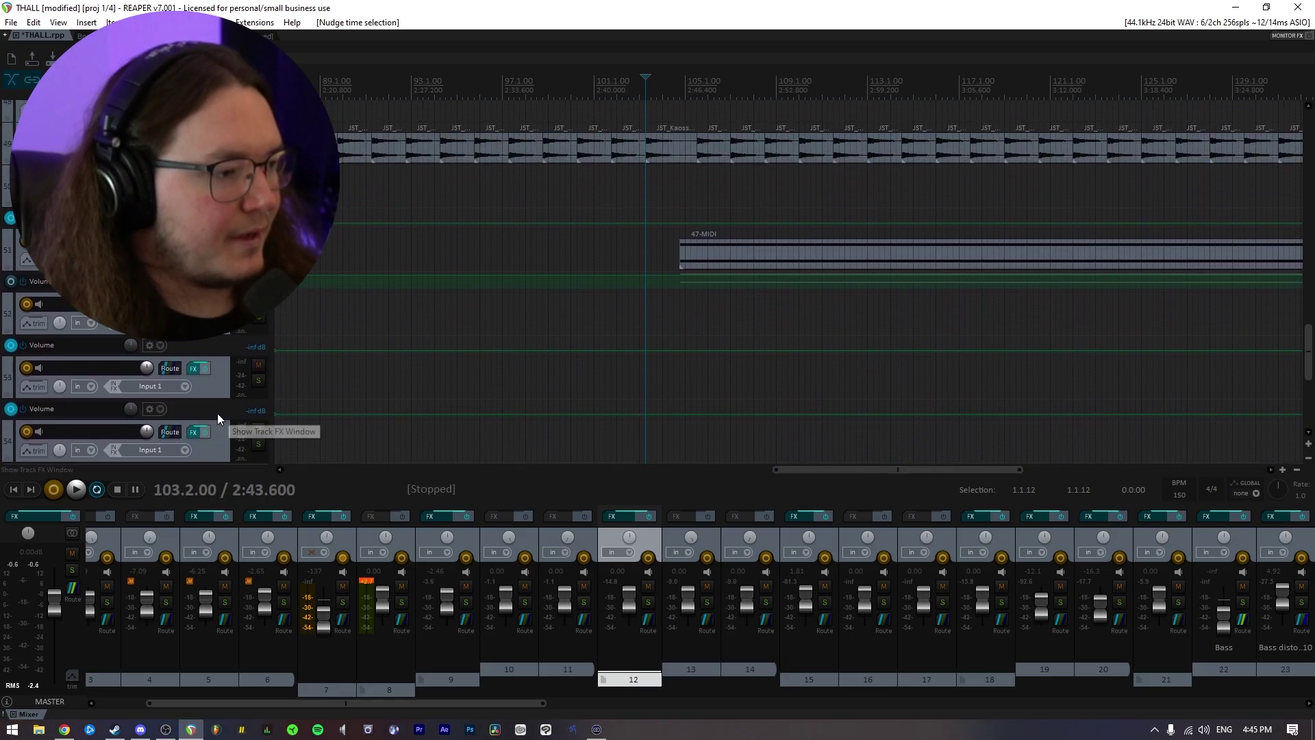
pyautogui.scroll(4, 217, 413)
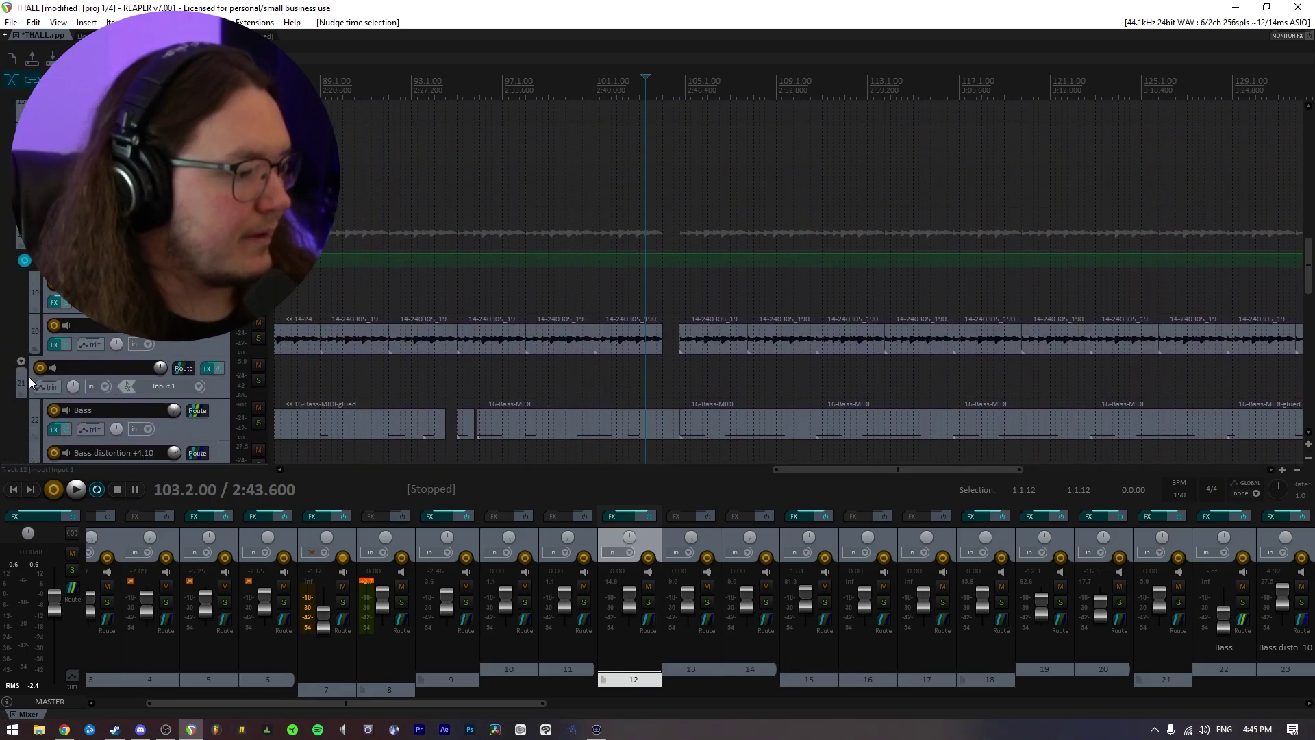
pyautogui.scroll(-5, 24, 420)
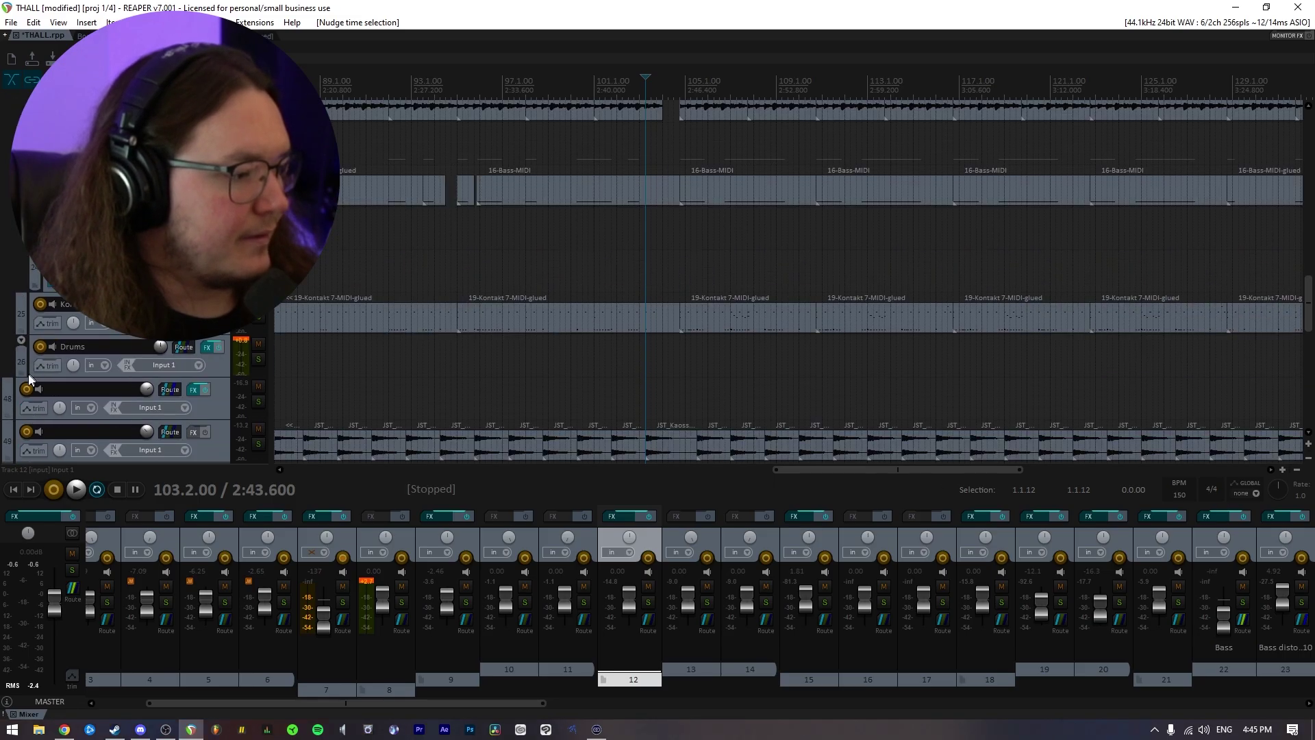
pyautogui.scroll(-4, 27, 344)
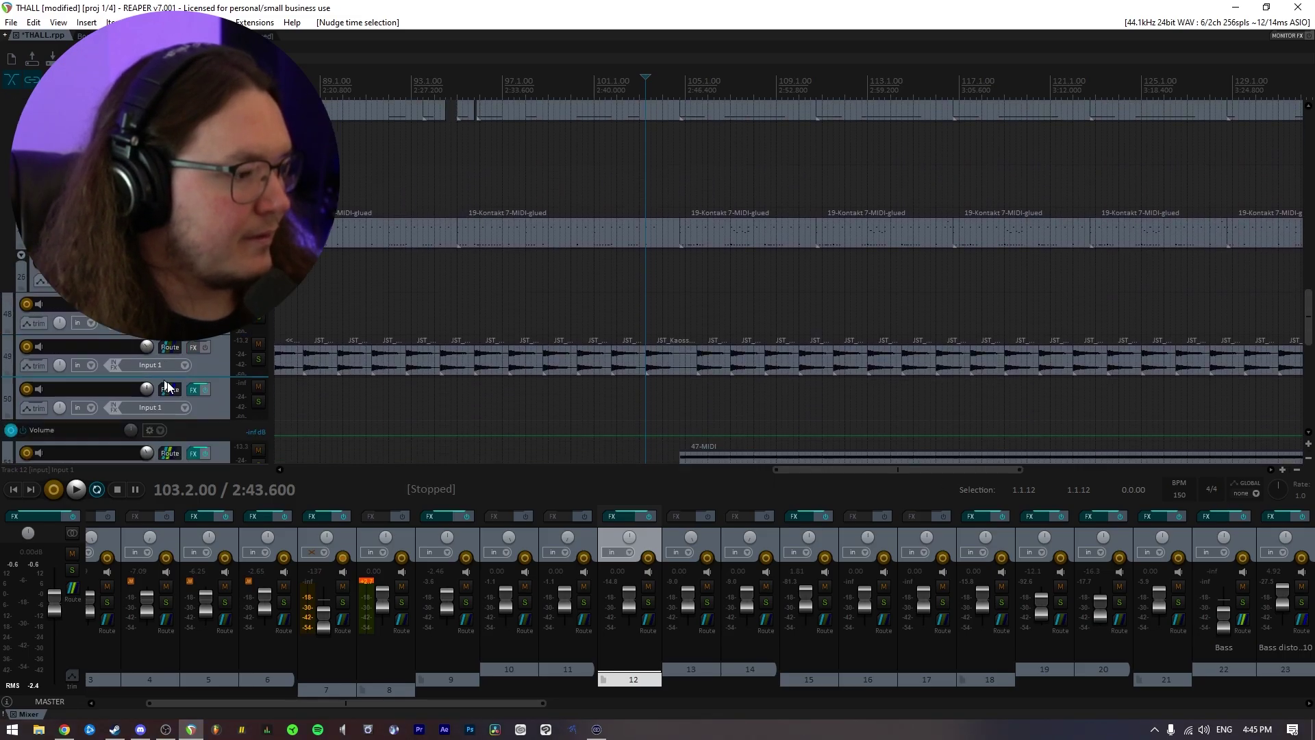
pyautogui.scroll(4, 227, 395)
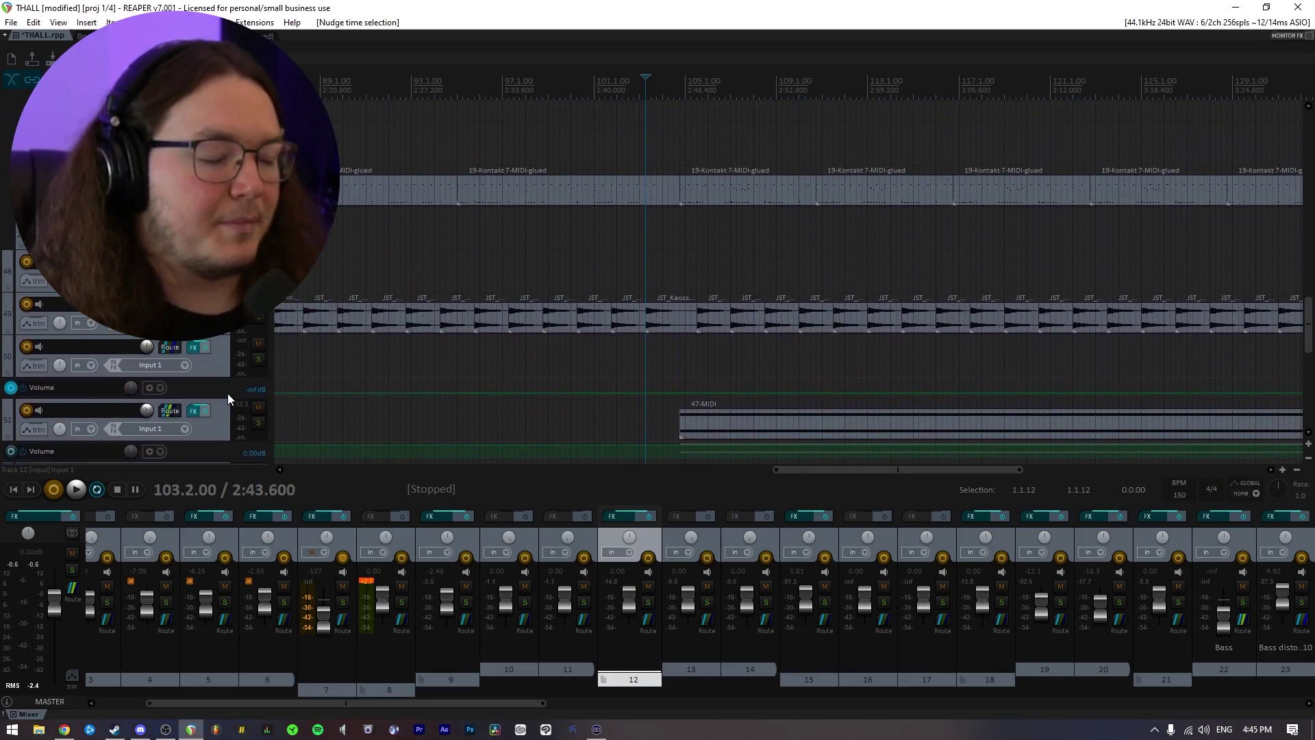
pyautogui.scroll(15, 228, 393)
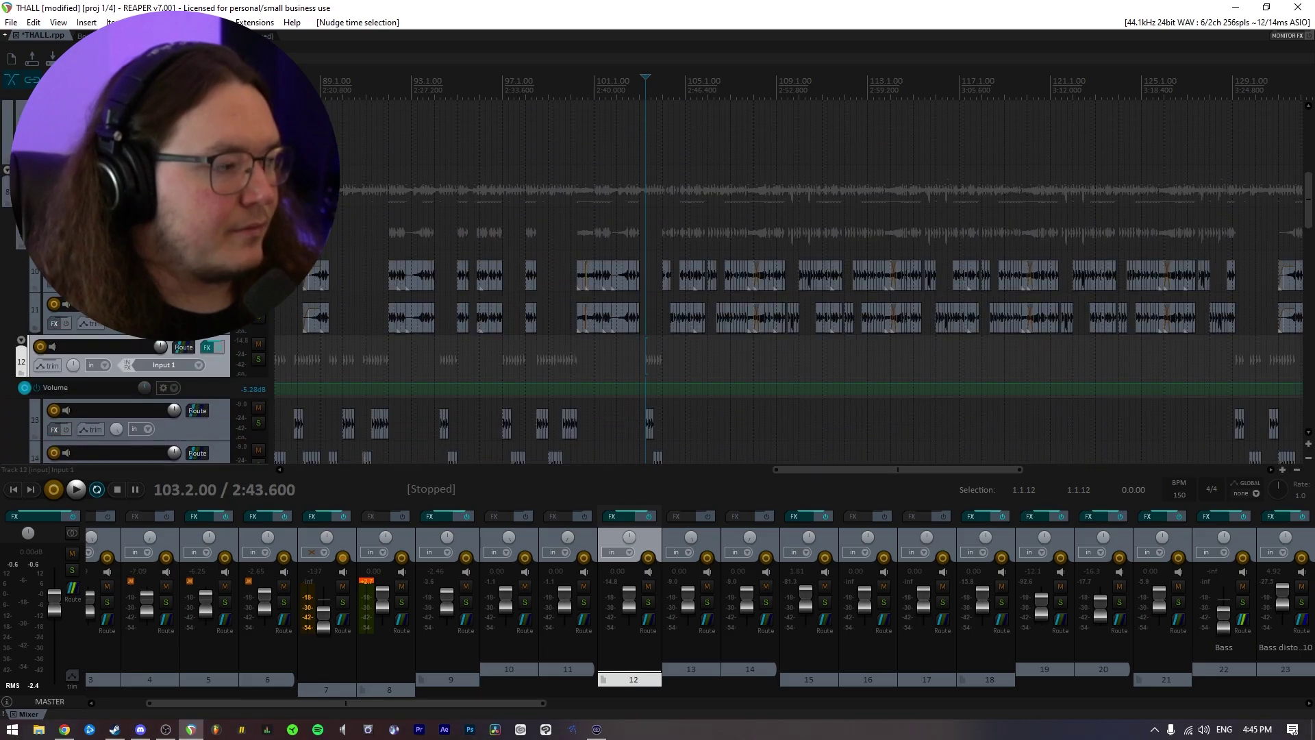
pyautogui.scroll(2, 227, 393)
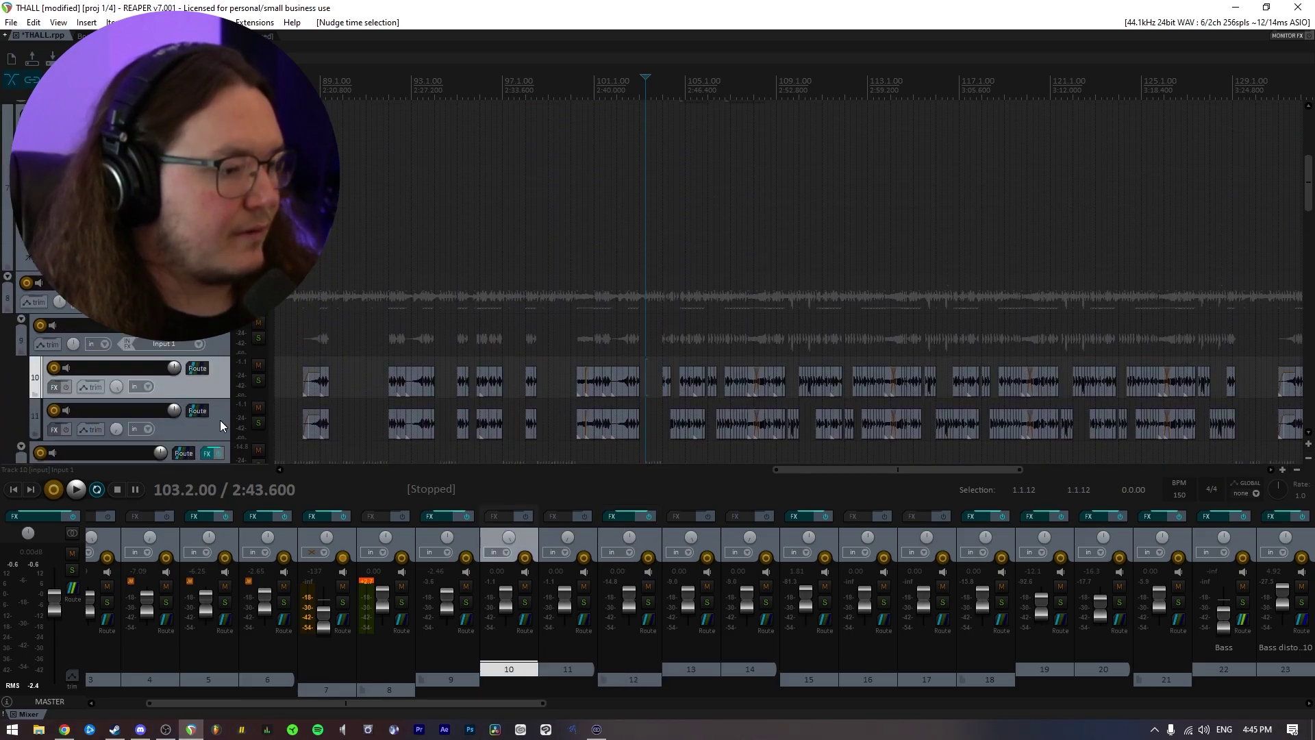
pyautogui.click(220, 428)
pyautogui.scroll(1, 217, 411)
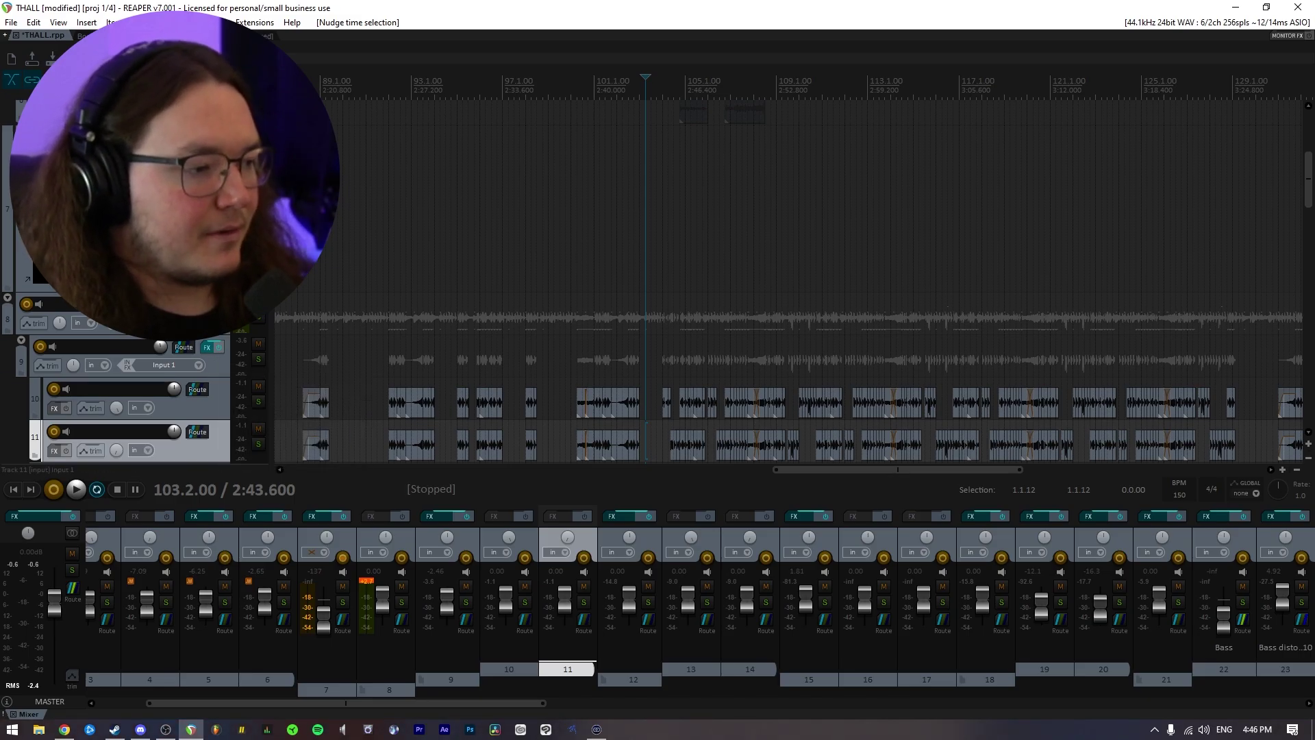
# Insert three empty tracks after track 11 and nest tracks 13 and 14 inside track 12
pyautogui.hotkey('ctrl', 't')
pyautogui.hotkey('ctrl', 't')
pyautogui.hotkey('ctrl', 't')
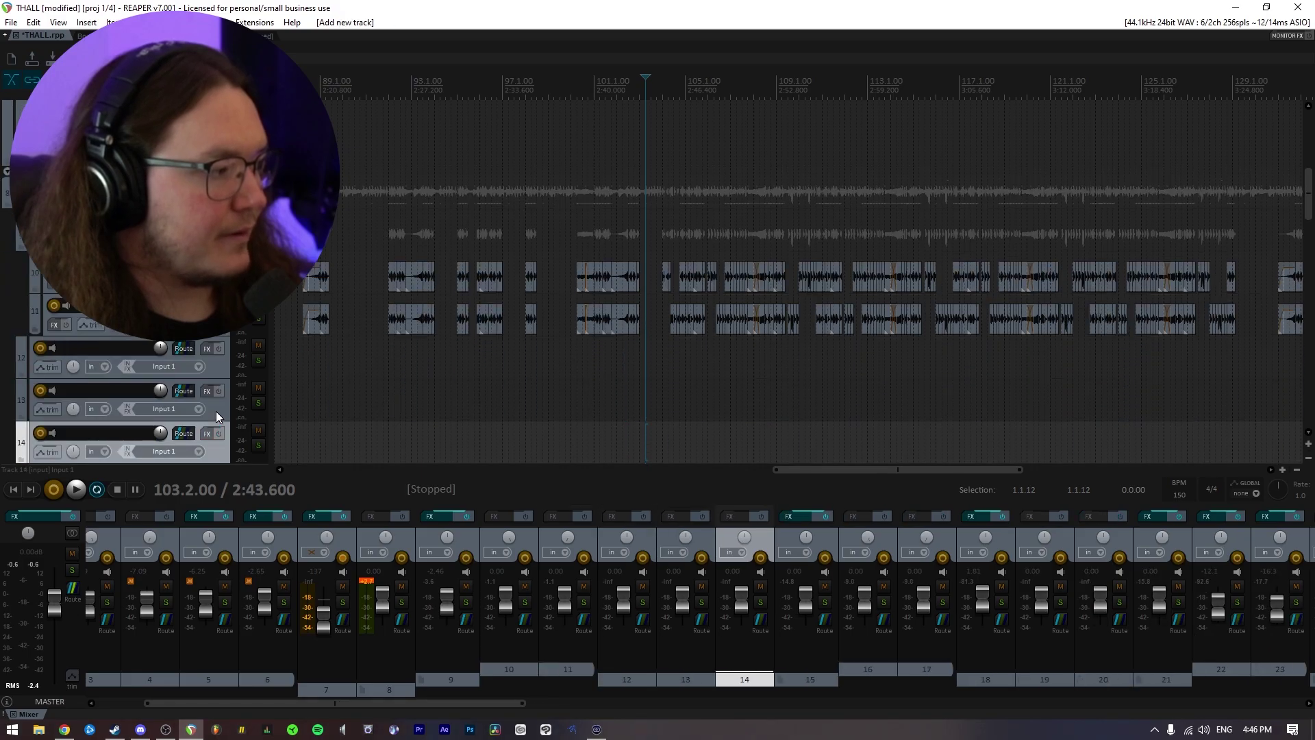
pyautogui.press('Up')
pyautogui.press('Up')
pyautogui.press('Down')
pyautogui.hotkey('shift', 'Down')
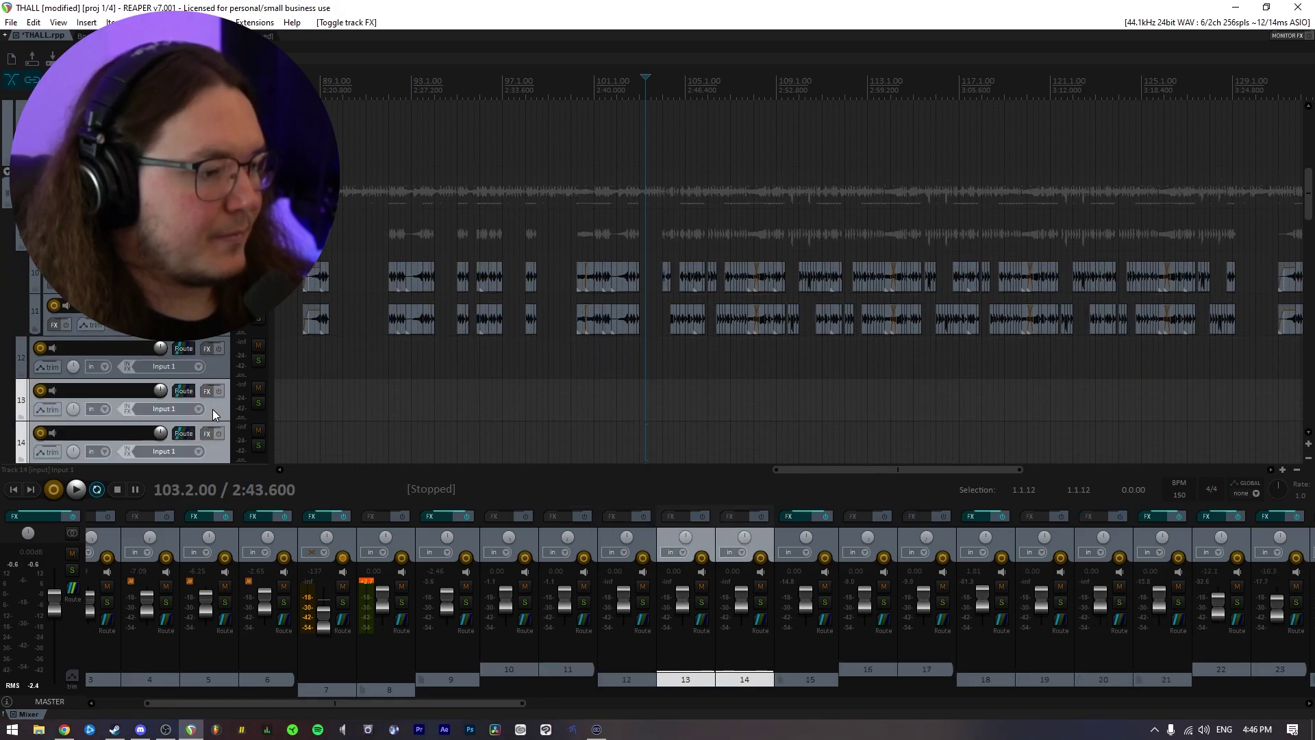
pyautogui.moveTo(212, 411); pyautogui.dragTo(99, 377)
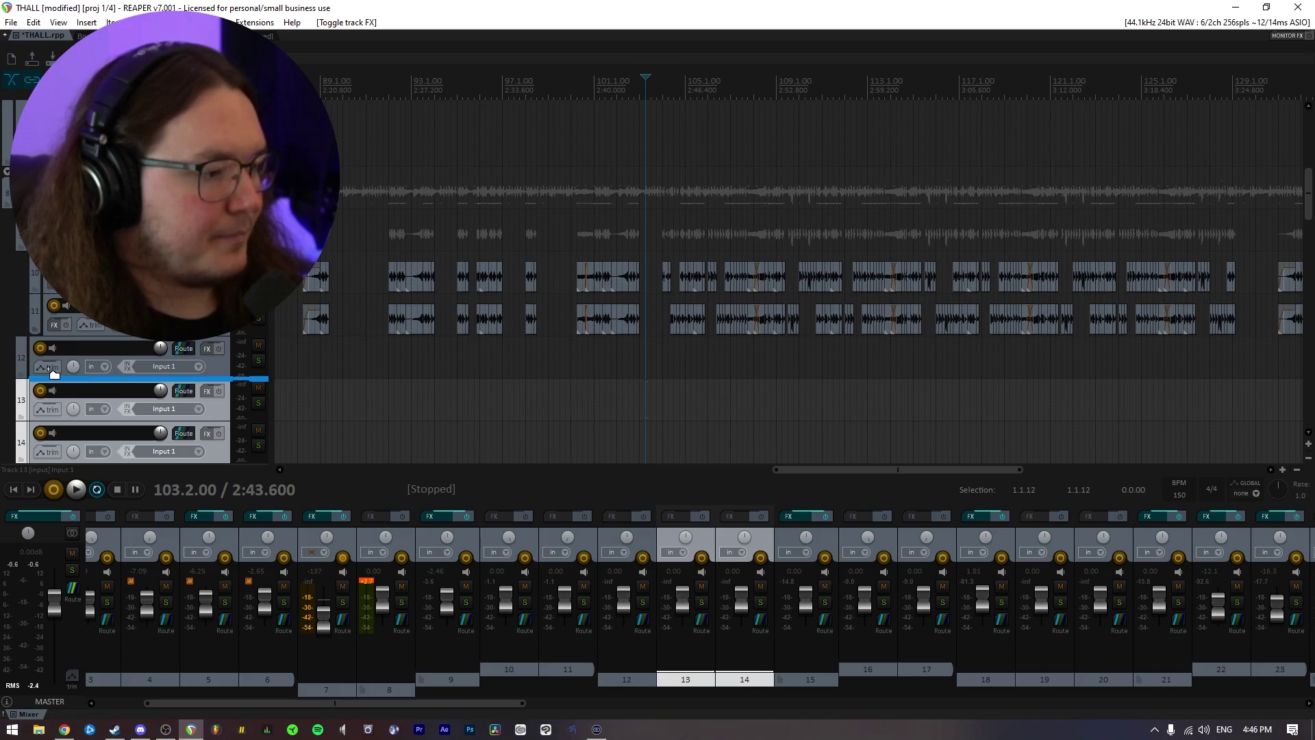
pyautogui.moveTo(53, 372)
pyautogui.mouseDown()
pyautogui.moveTo(100, 371)
pyautogui.moveTo(75, 370)
pyautogui.mouseUp()
pyautogui.scroll(-1, 161, 376)
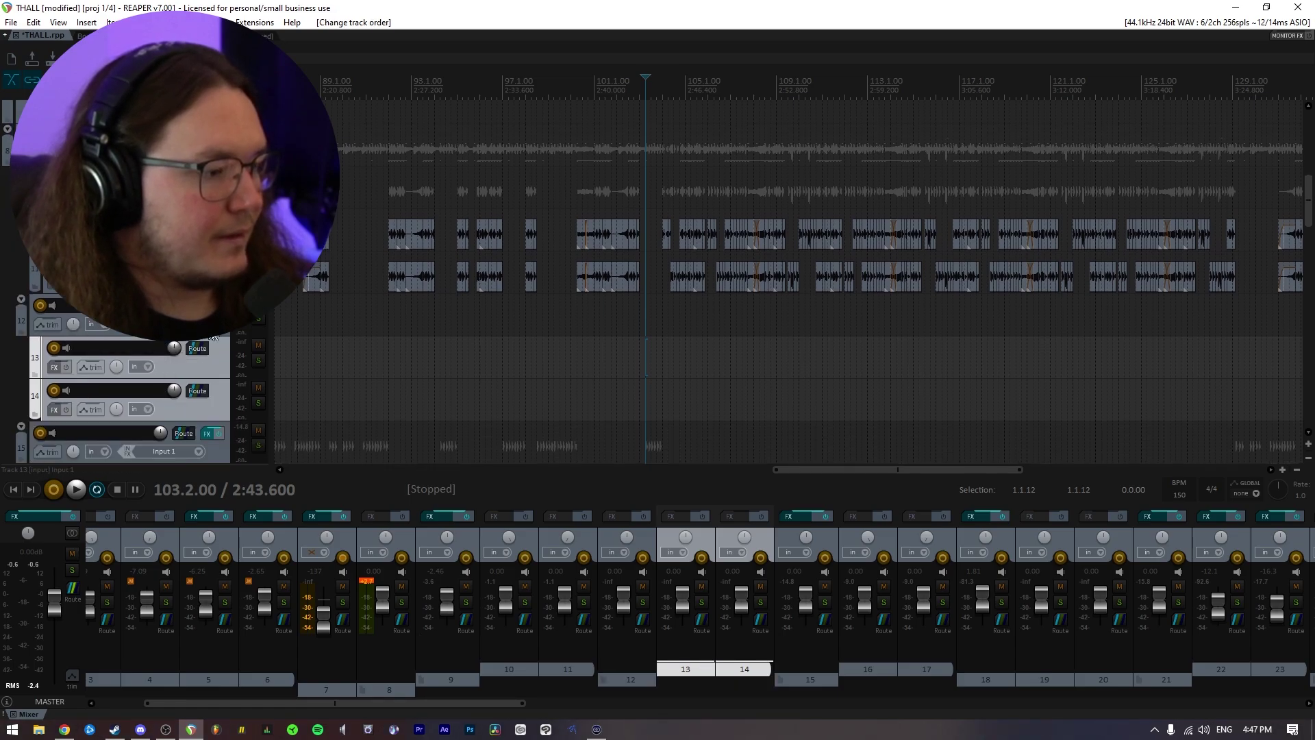
# Solo and unsolo track 12, then delete the three newly added tracks
pyautogui.click(257, 322)
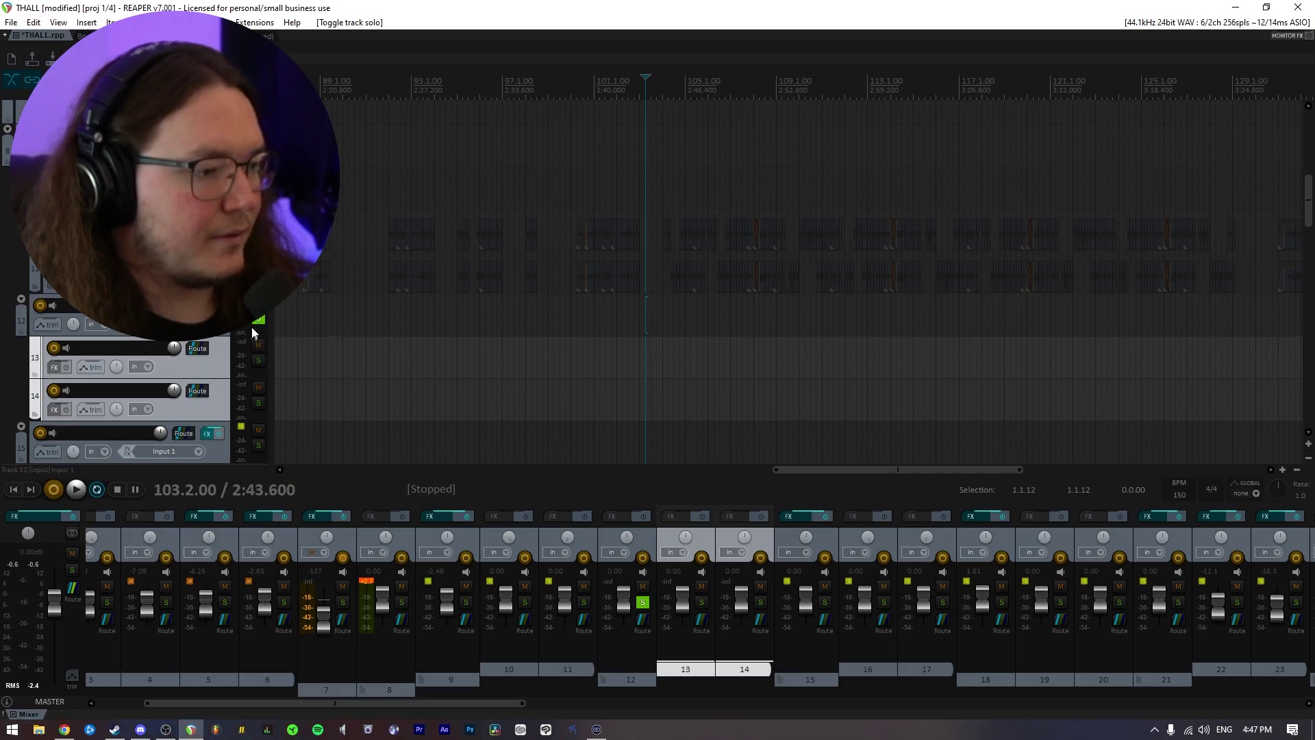
pyautogui.click(258, 321)
pyautogui.press('Delete')
pyautogui.scroll(1, 221, 332)
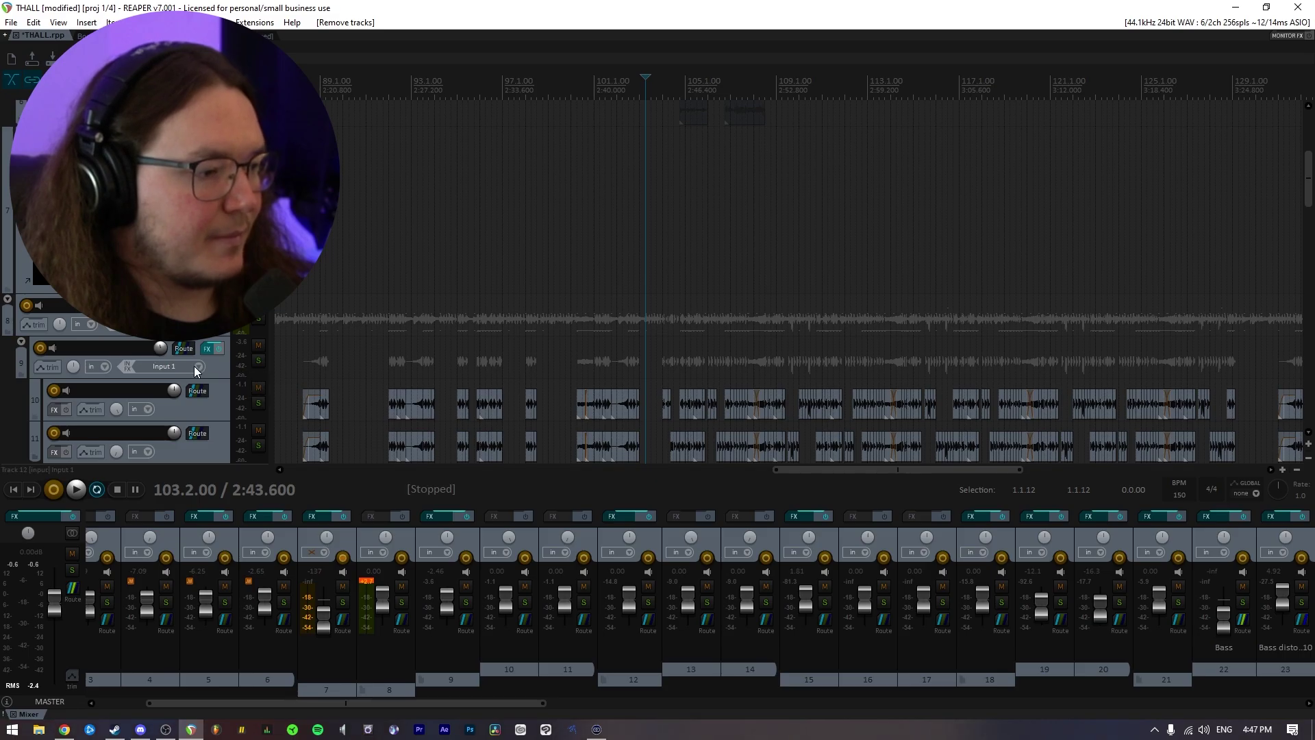
# Play track 9 soloed, stop, and unsolo it
pyautogui.click(206, 366)
pyautogui.click(215, 366)
pyautogui.click(259, 361)
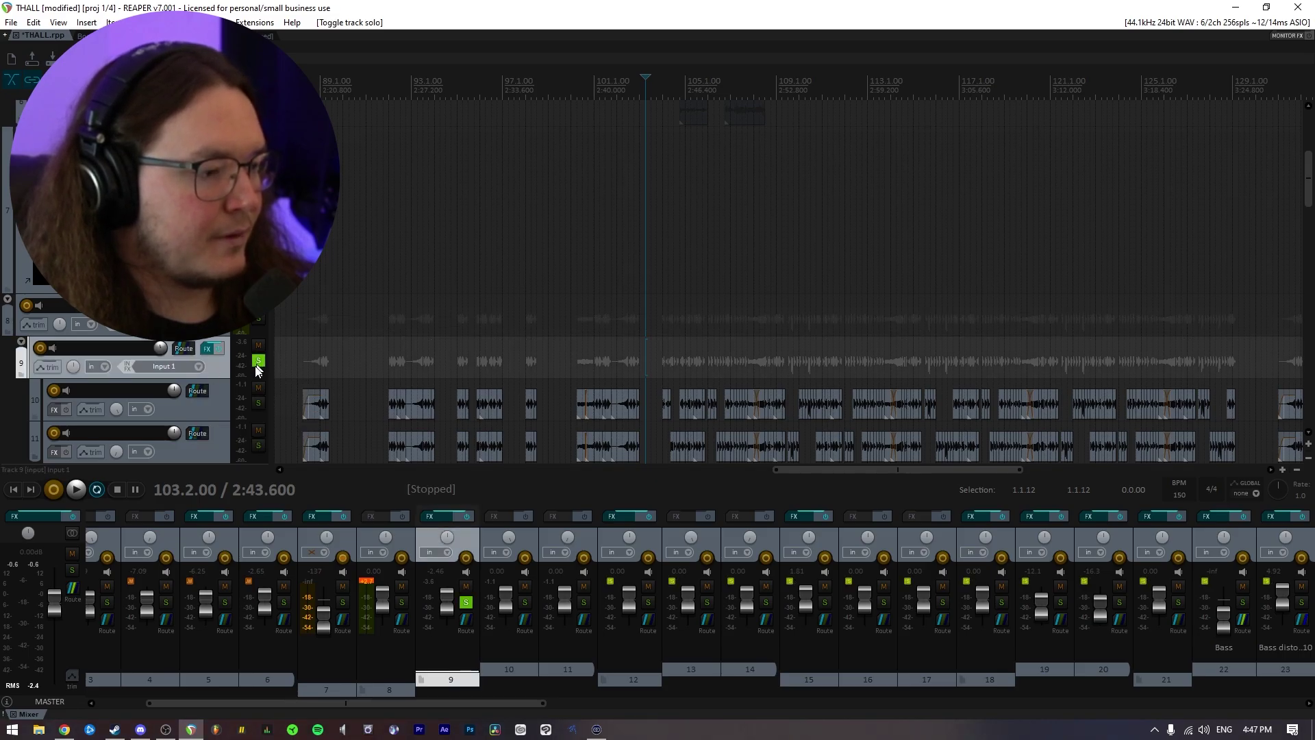
pyautogui.press('space')
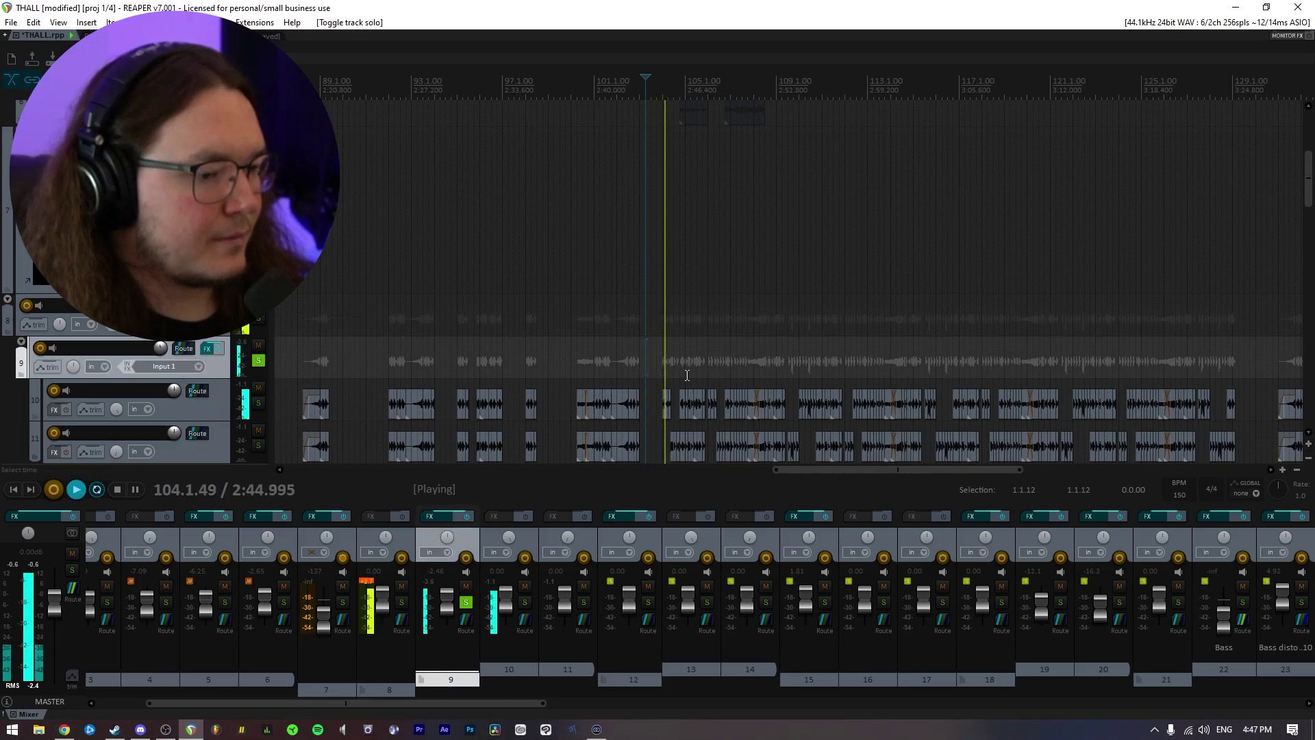
pyautogui.press('space')
pyautogui.click(258, 361)
# Audition a bass track, then the Kontakt 7 track, each soloed during short playbacks
pyautogui.scroll(-10, 226, 381)
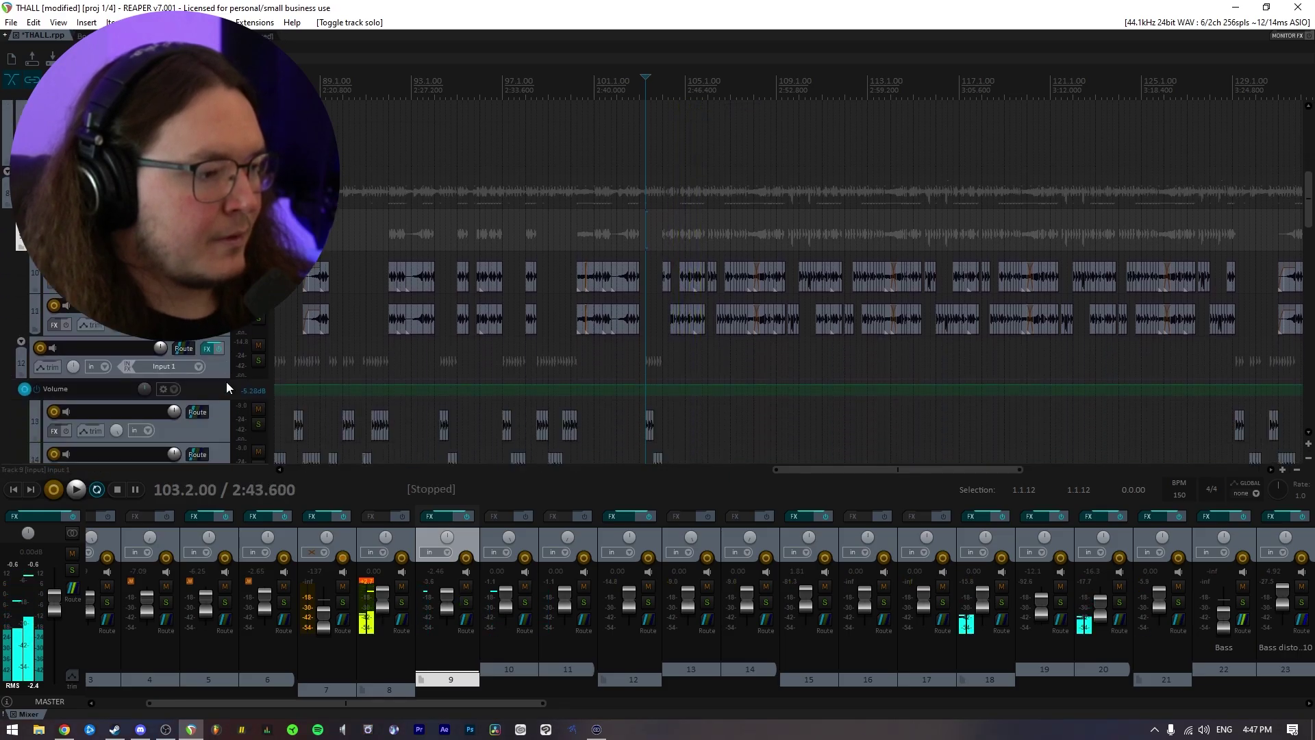
pyautogui.scroll(-3, 225, 384)
pyautogui.press('space')
pyautogui.click(680, 349)
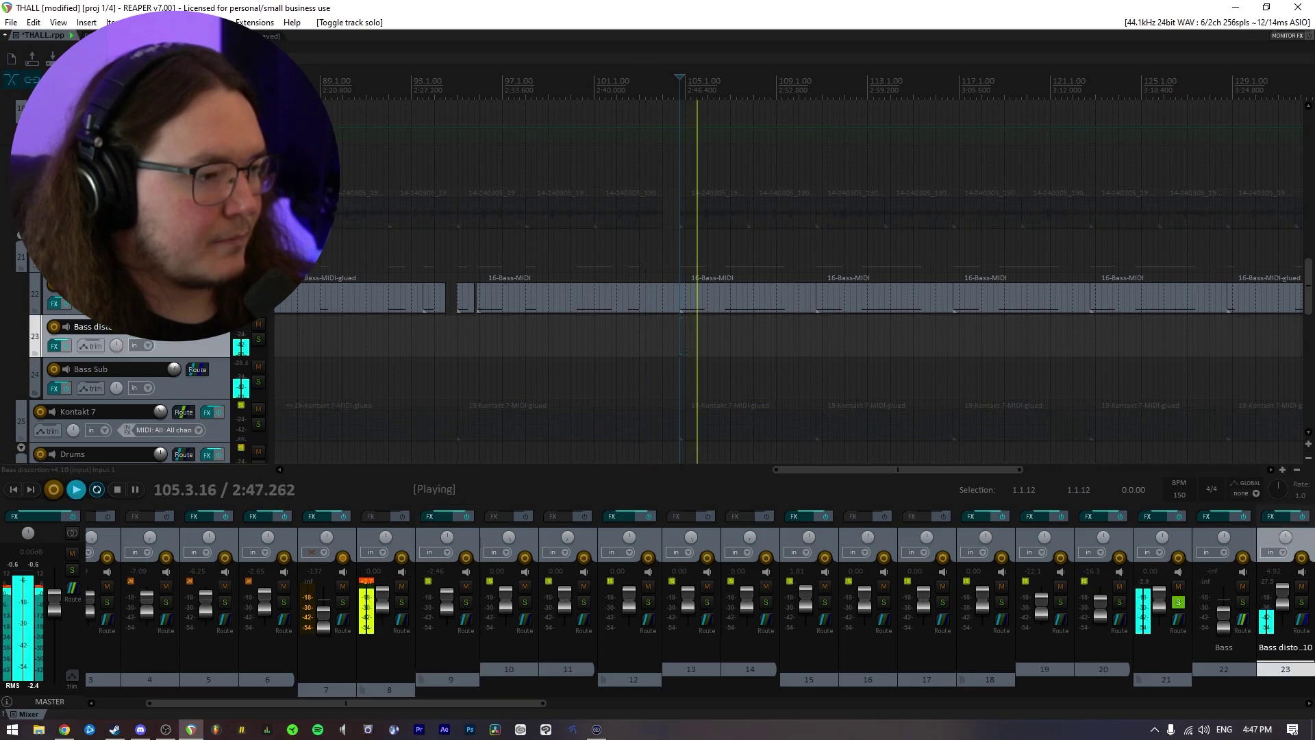
pyautogui.press('space')
pyautogui.scroll(-2, 253, 349)
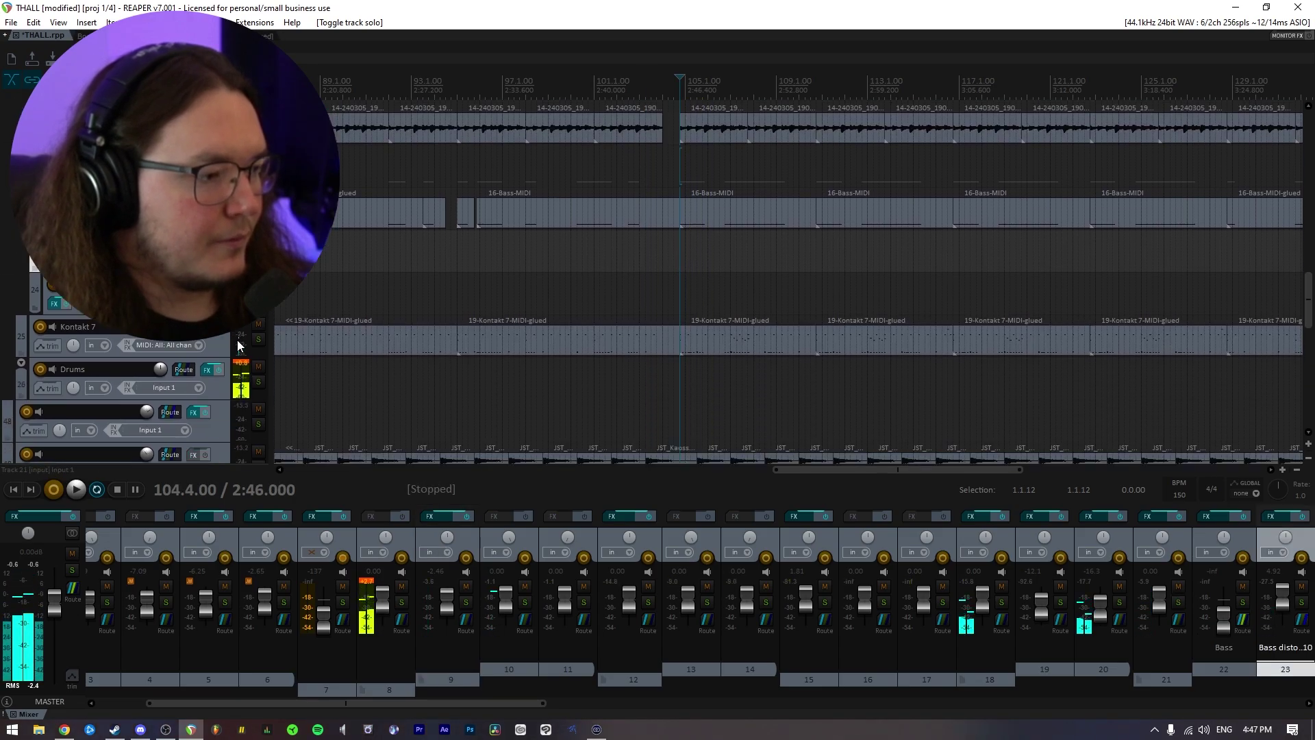
pyautogui.click(258, 340)
pyautogui.press('space')
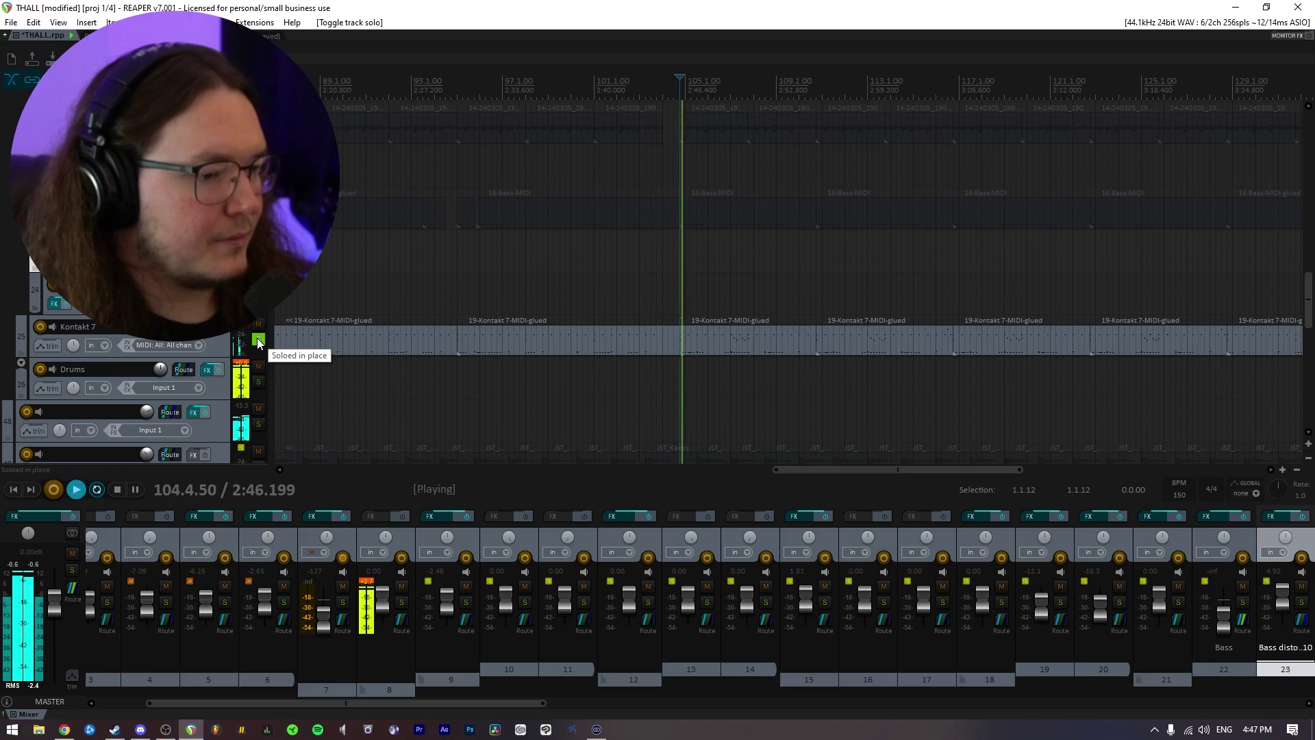
pyautogui.press('space')
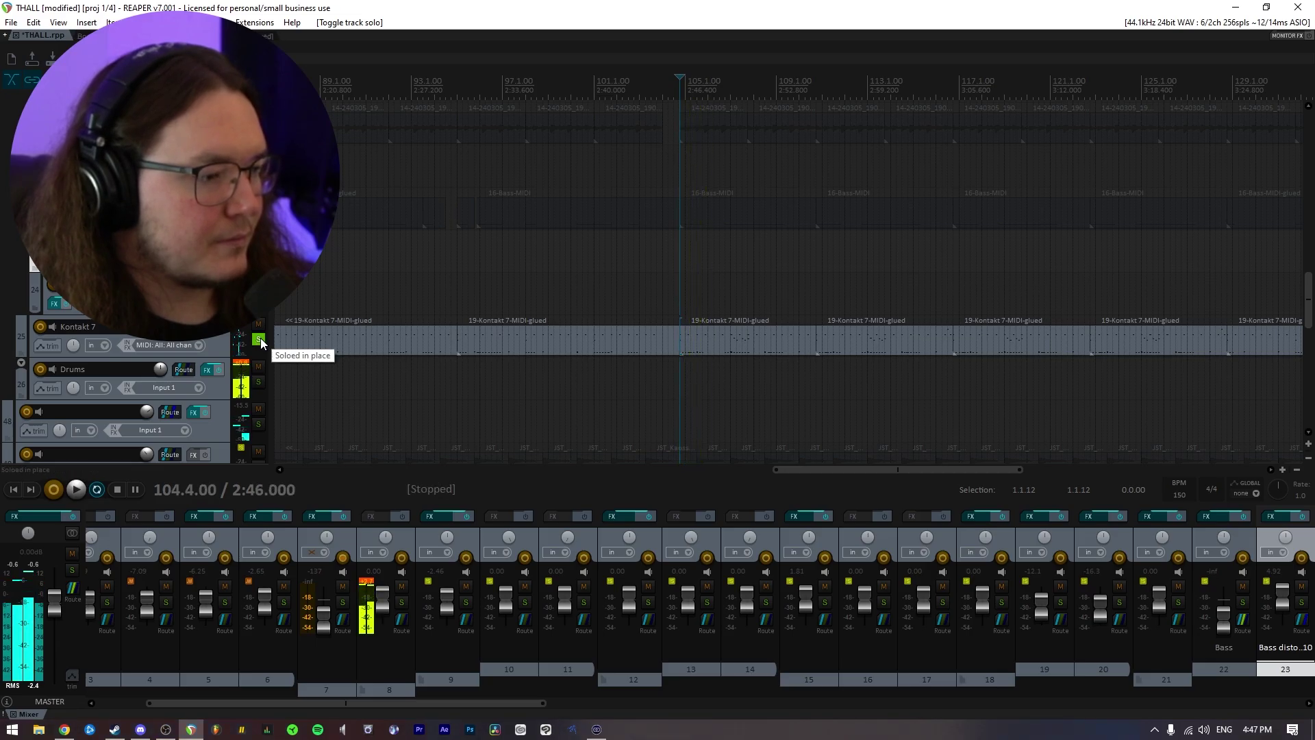
pyautogui.click(258, 340)
# Mute tracks 53, 52 and 51, then unmute all tracks
pyautogui.scroll(1, 213, 359)
pyautogui.scroll(10, 215, 357)
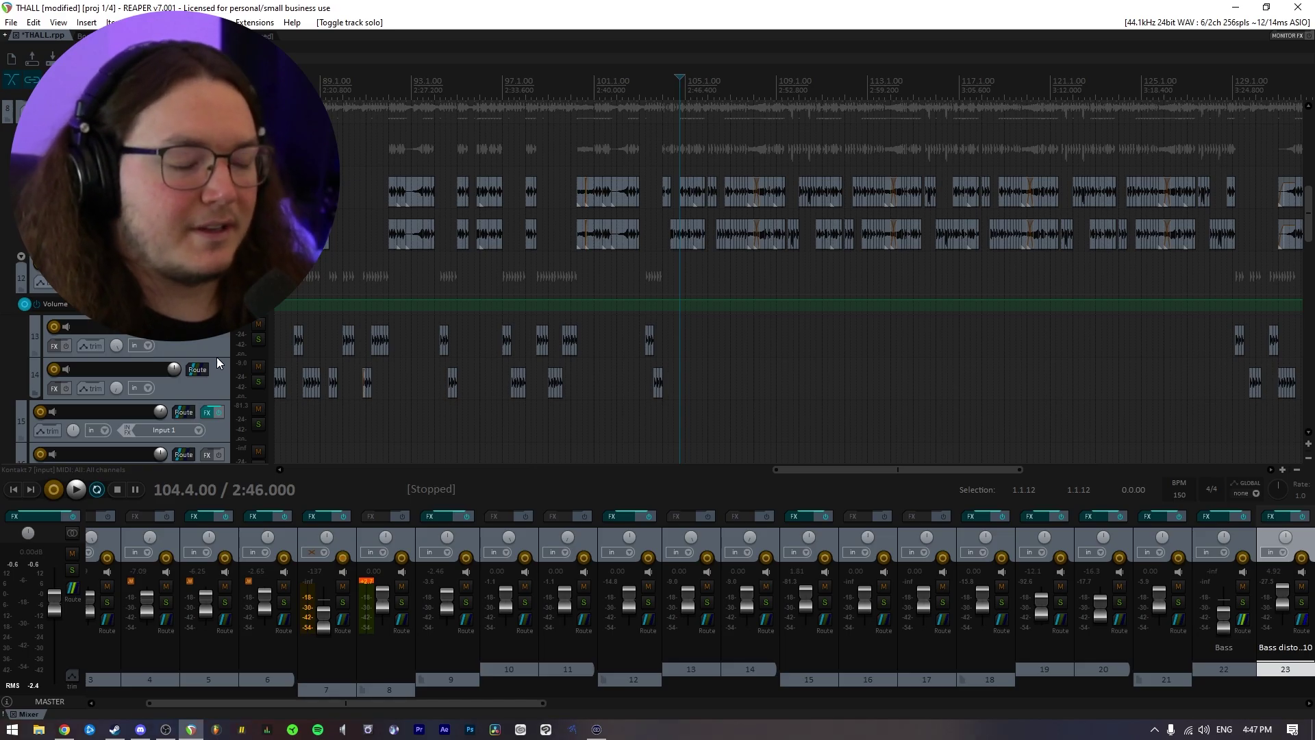
pyautogui.scroll(-10, 245, 392)
pyautogui.click(259, 408)
pyautogui.click(258, 359)
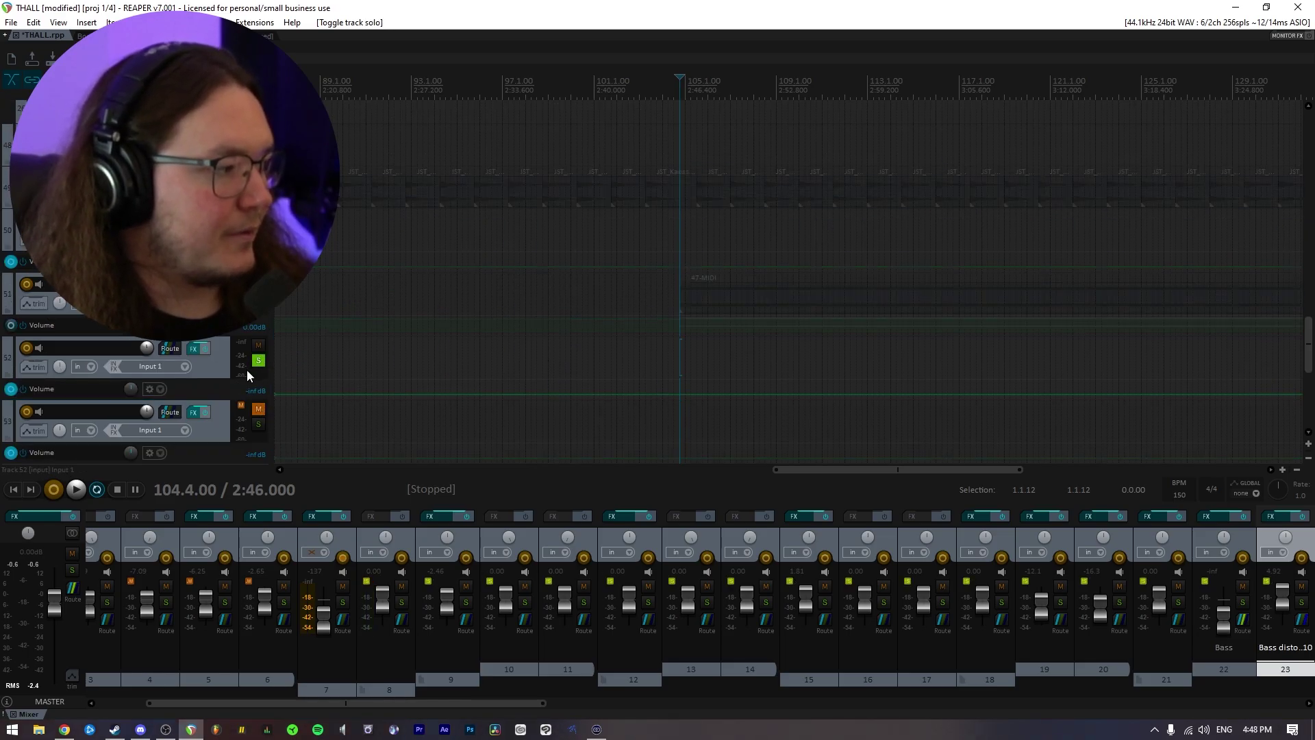
pyautogui.click(260, 360)
pyautogui.click(256, 345)
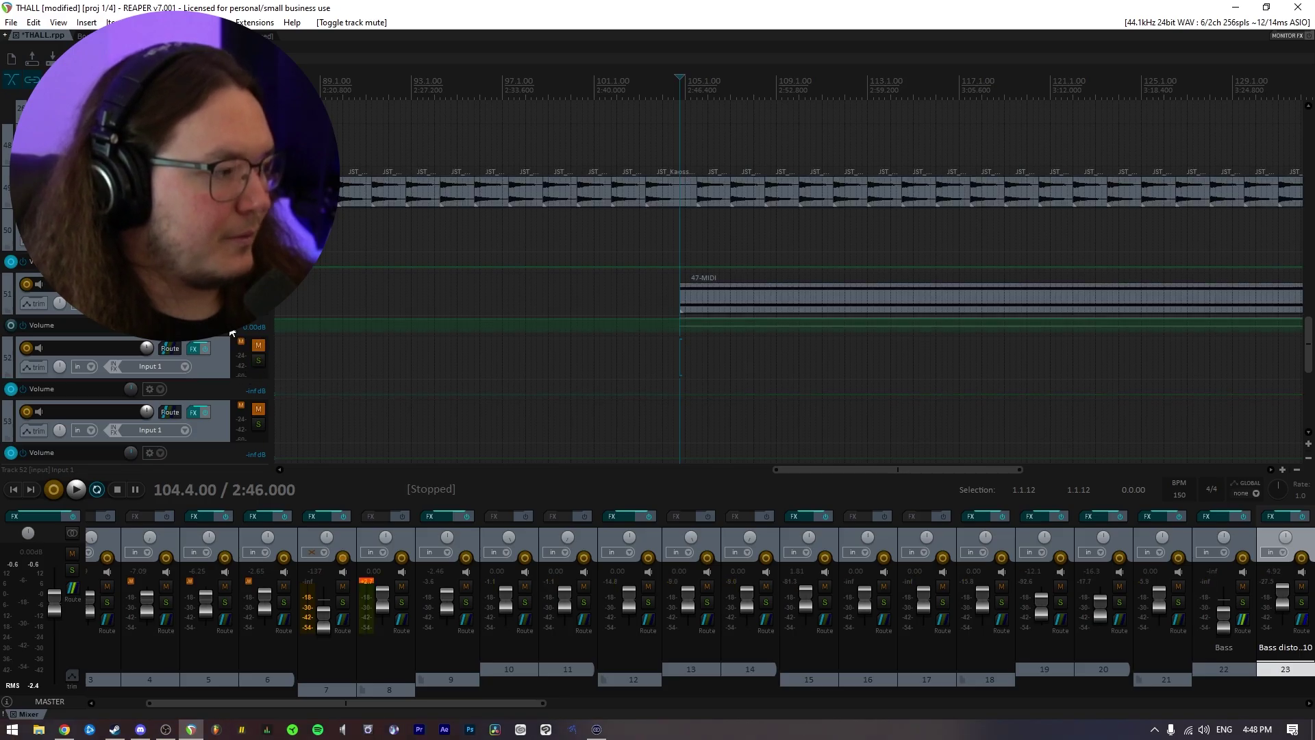
pyautogui.scroll(1, 256, 368)
pyautogui.click(262, 343)
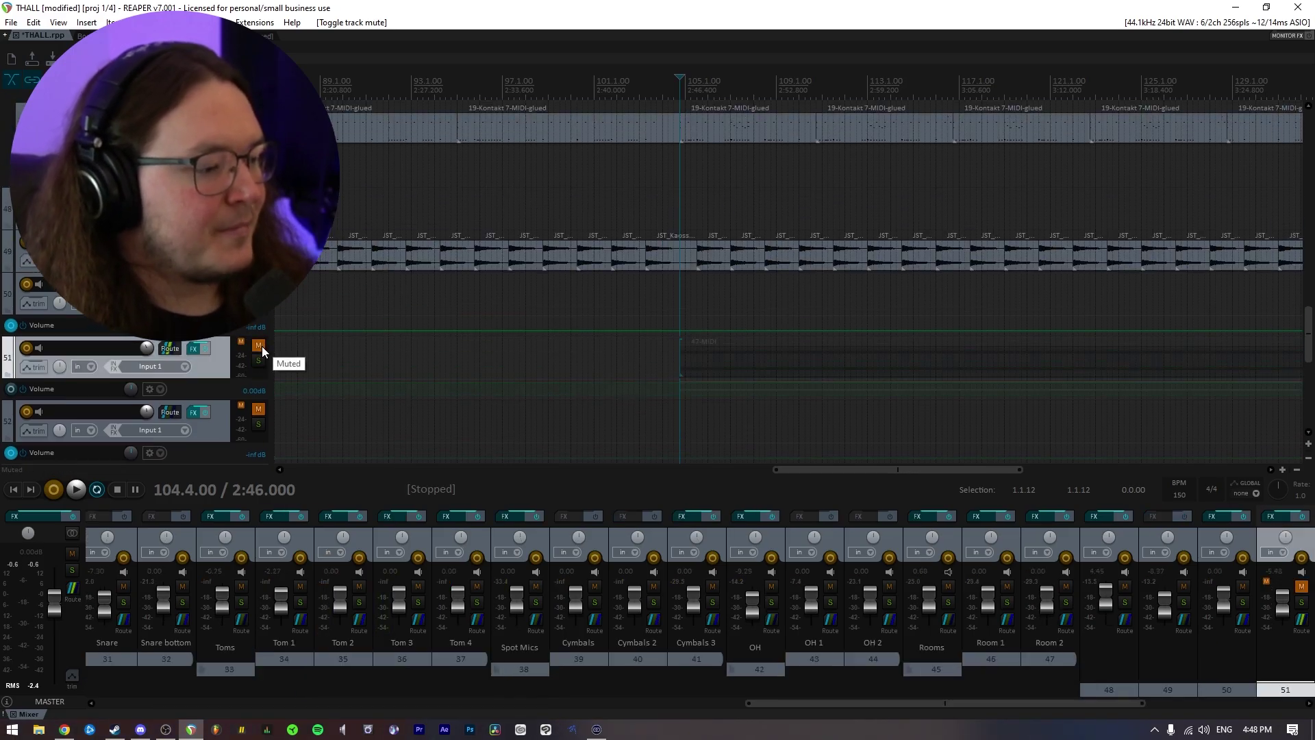
pyautogui.keyDown('ctrl'); pyautogui.click(261, 347); pyautogui.keyUp('ctrl')
pyautogui.scroll(-1, 220, 372)
pyautogui.scroll(20, 219, 370)
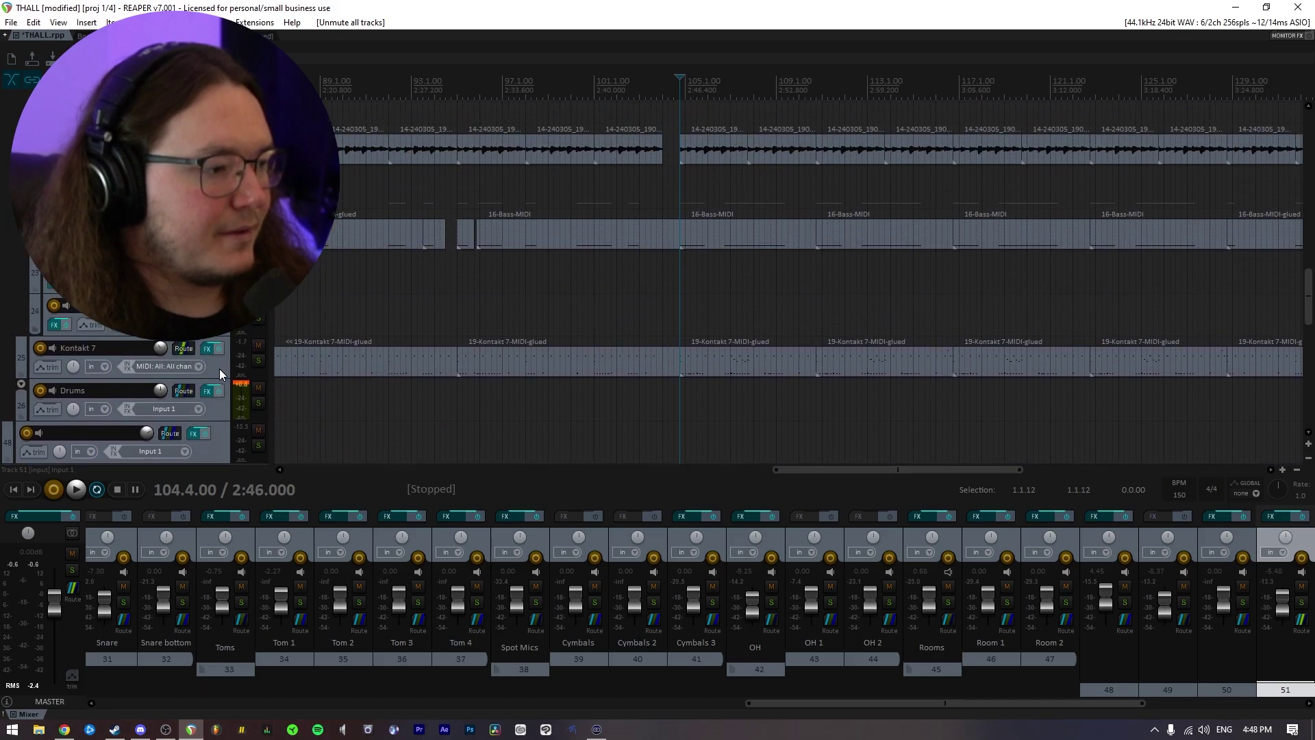
pyautogui.scroll(4, 227, 348)
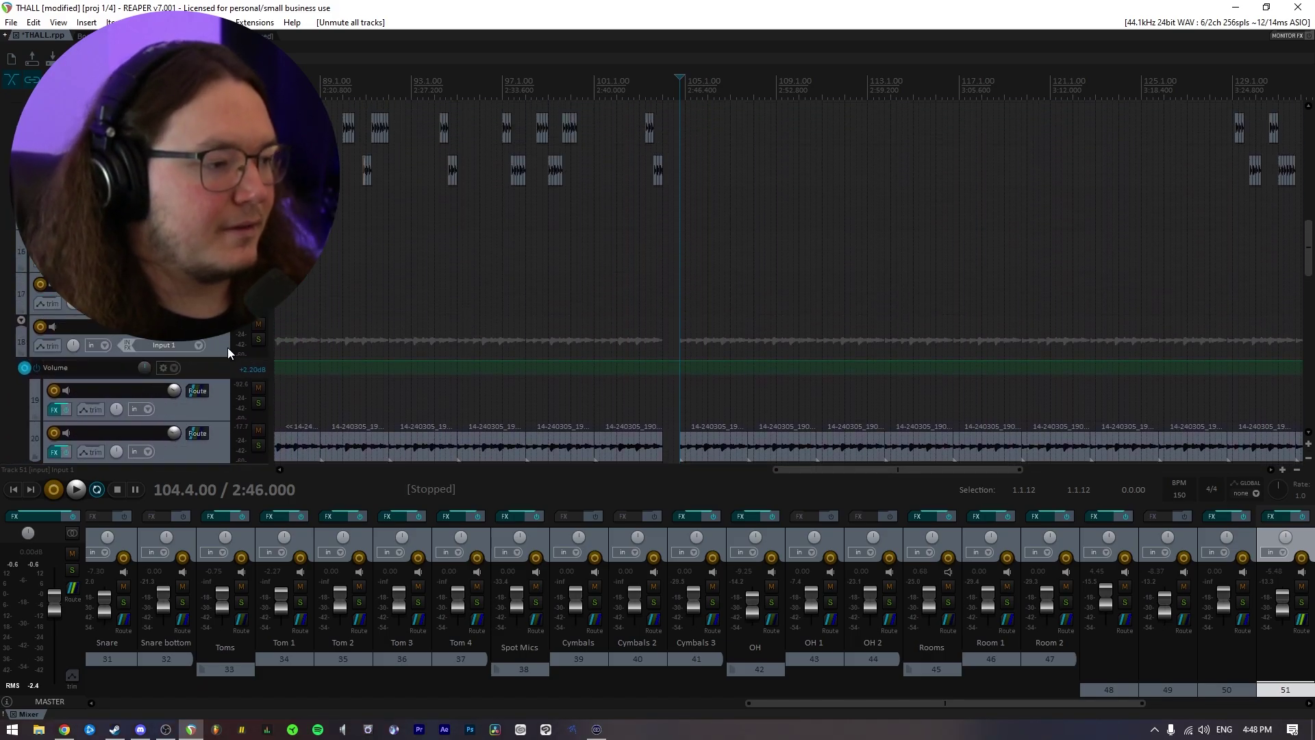
pyautogui.scroll(4, 227, 345)
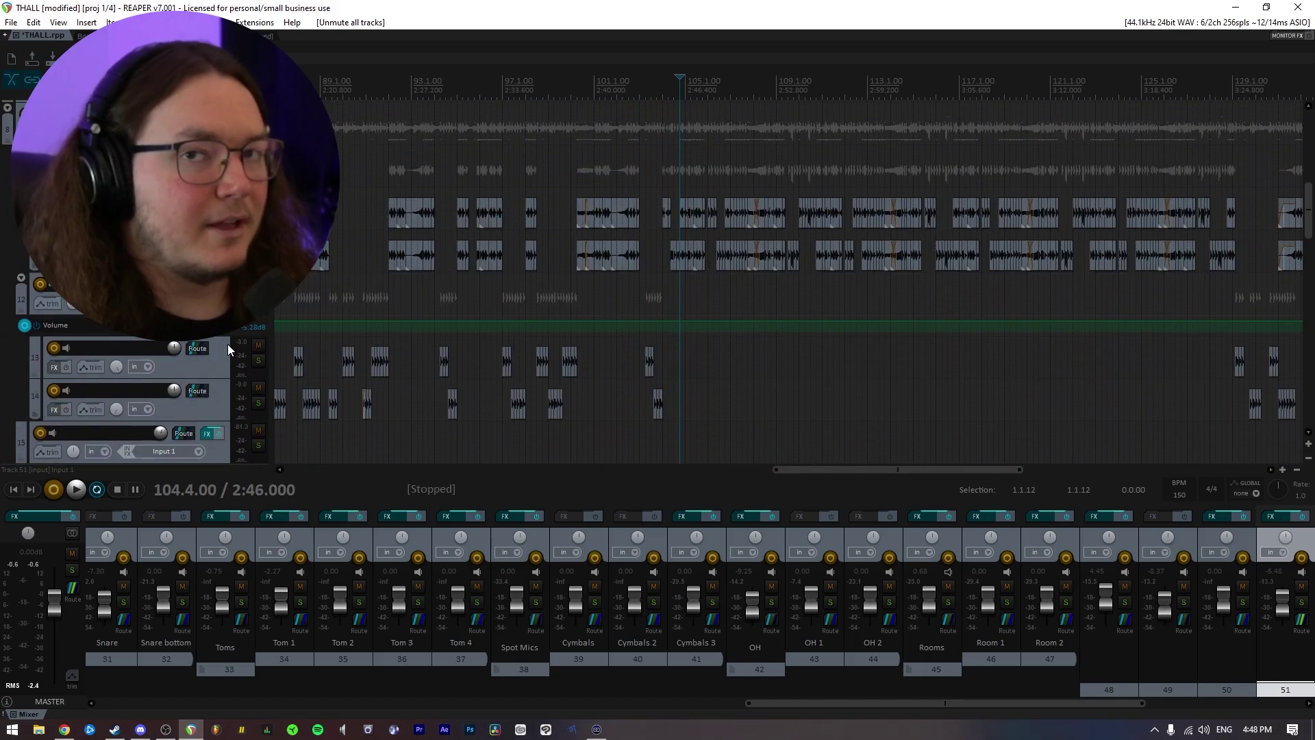
pyautogui.moveTo(406, 329); pyautogui.dragTo(625, 329)
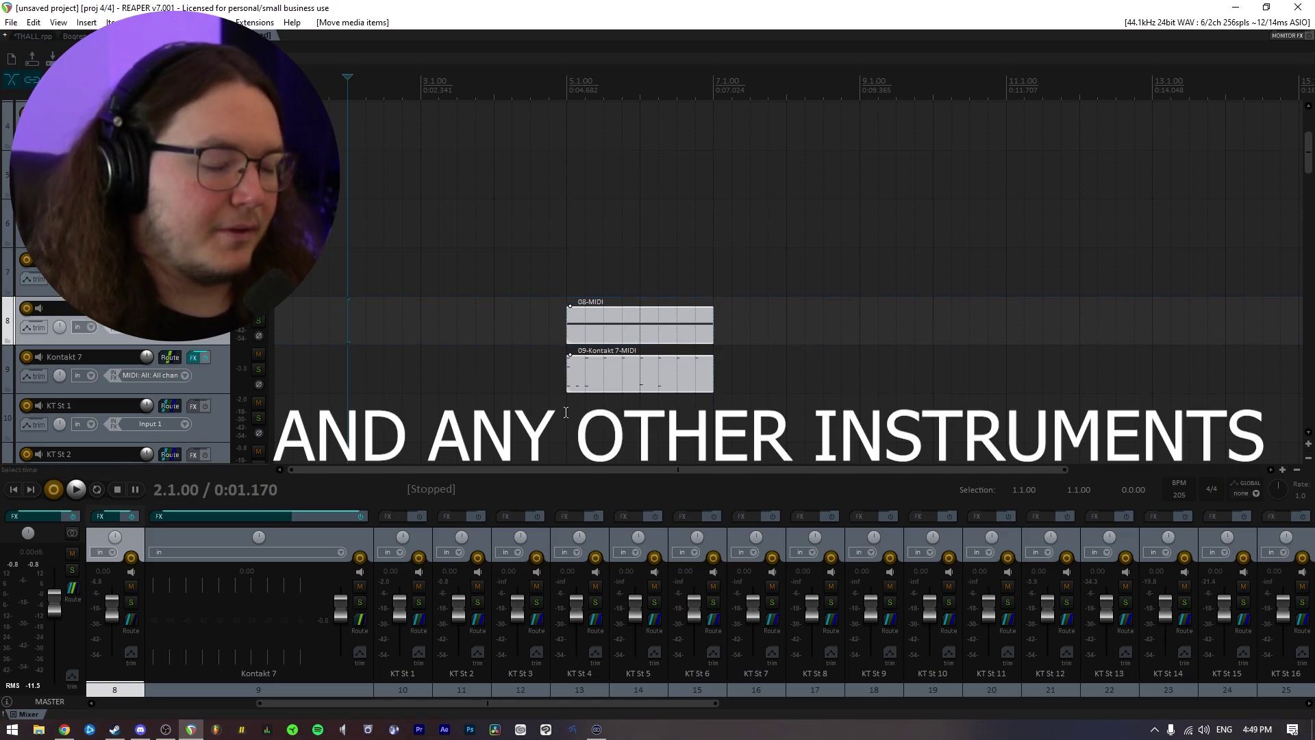
pyautogui.click(566, 413)
pyautogui.moveTo(567, 412); pyautogui.dragTo(602, 258)
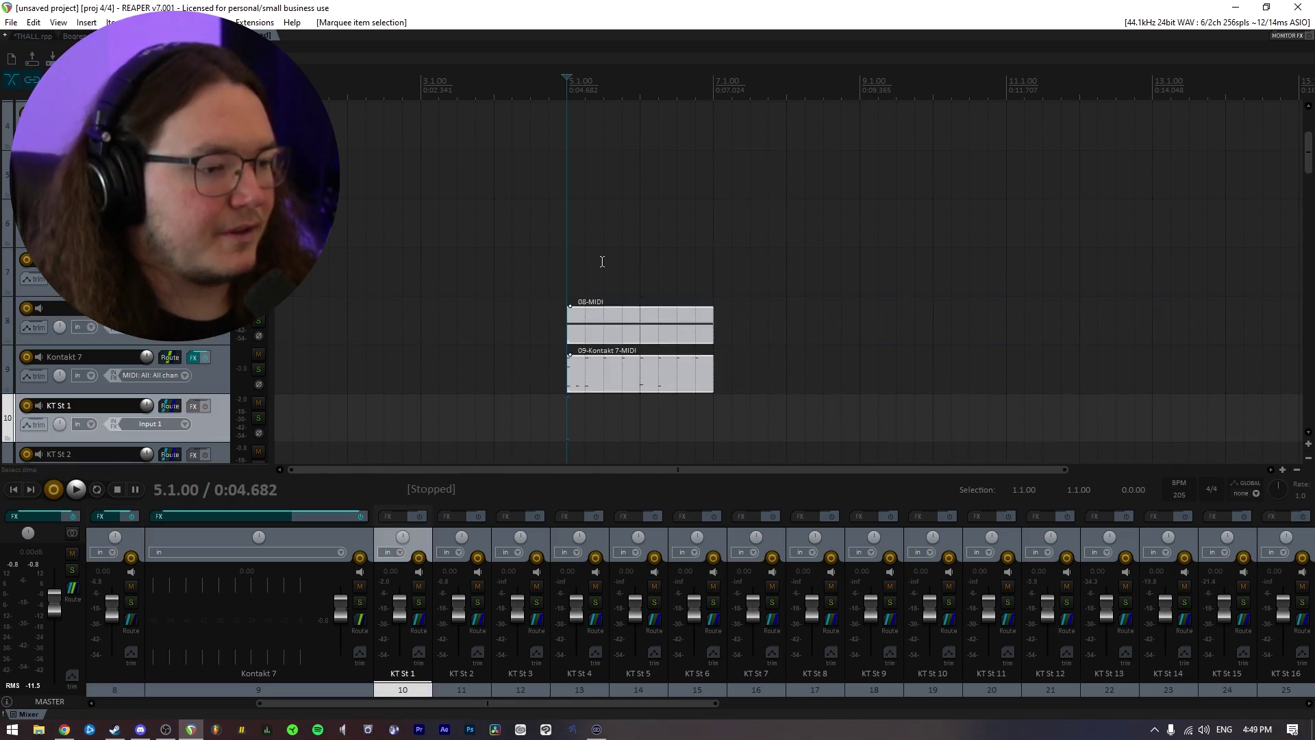
pyautogui.hotkey('ctrl', 'r')
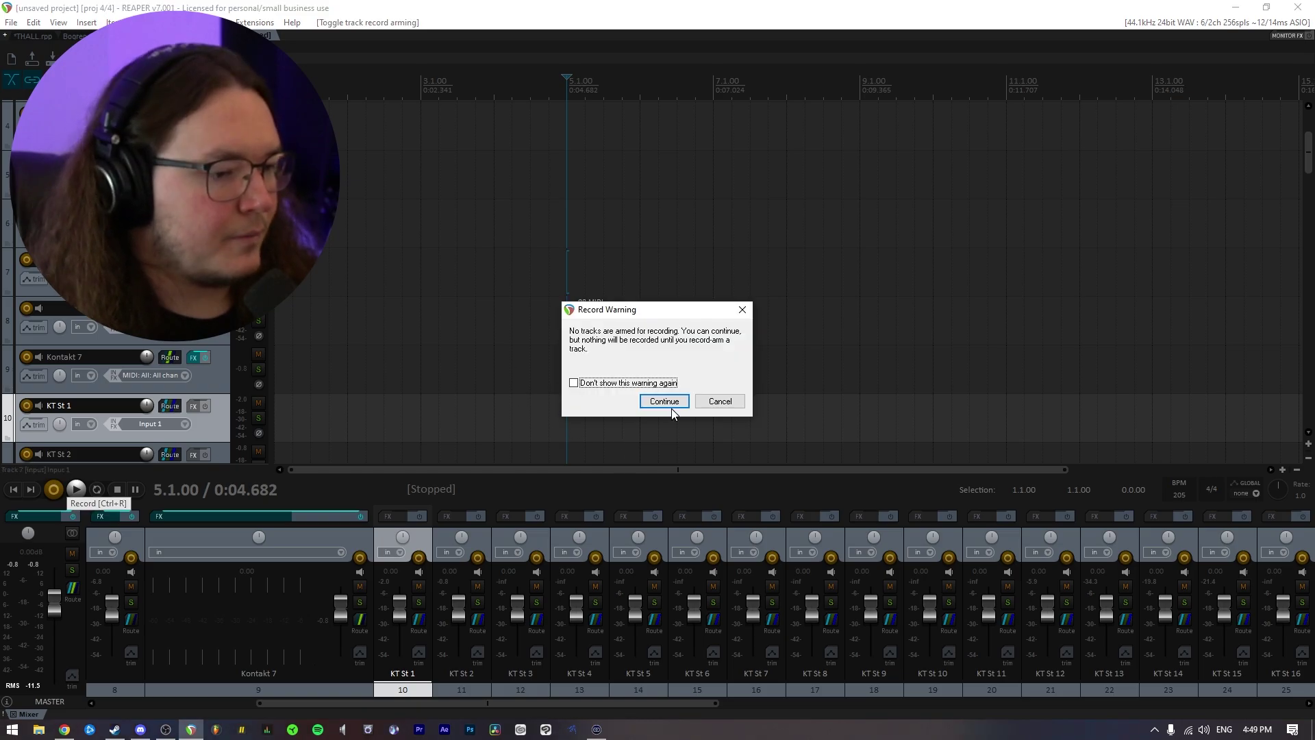
pyautogui.press('Return')
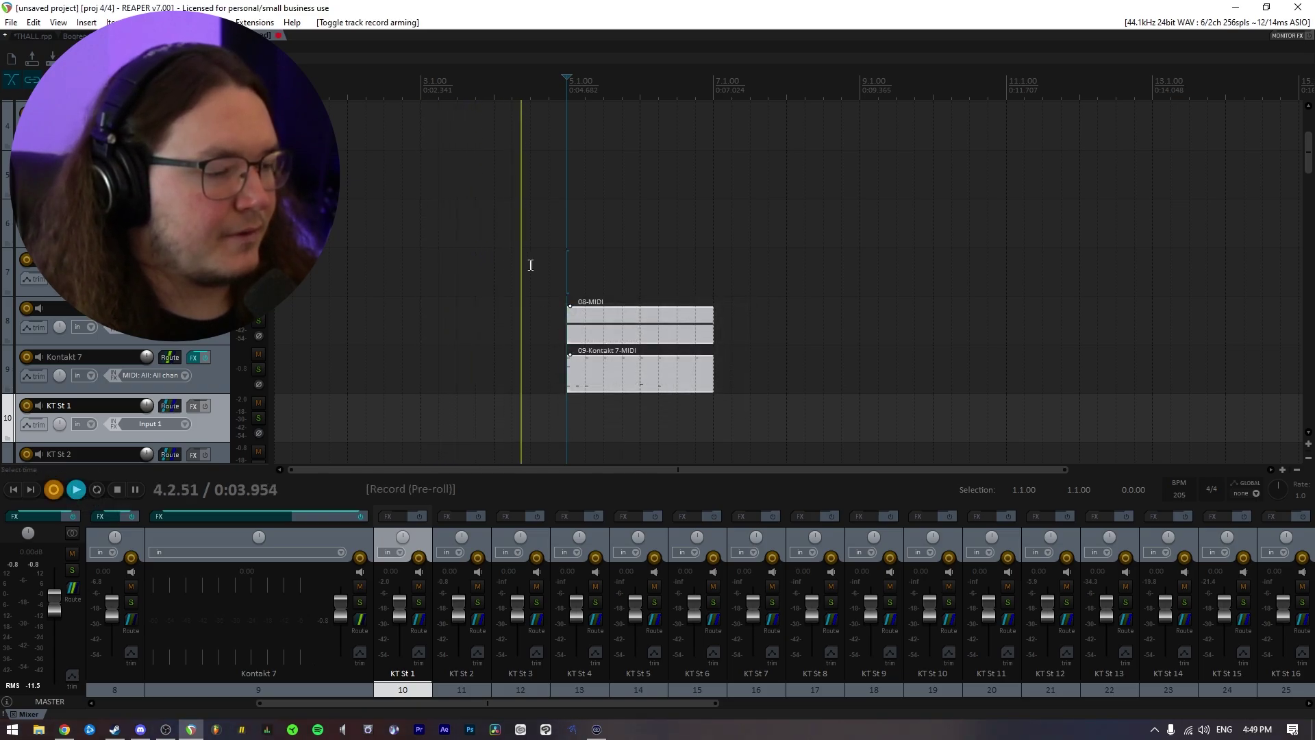
pyautogui.press('space')
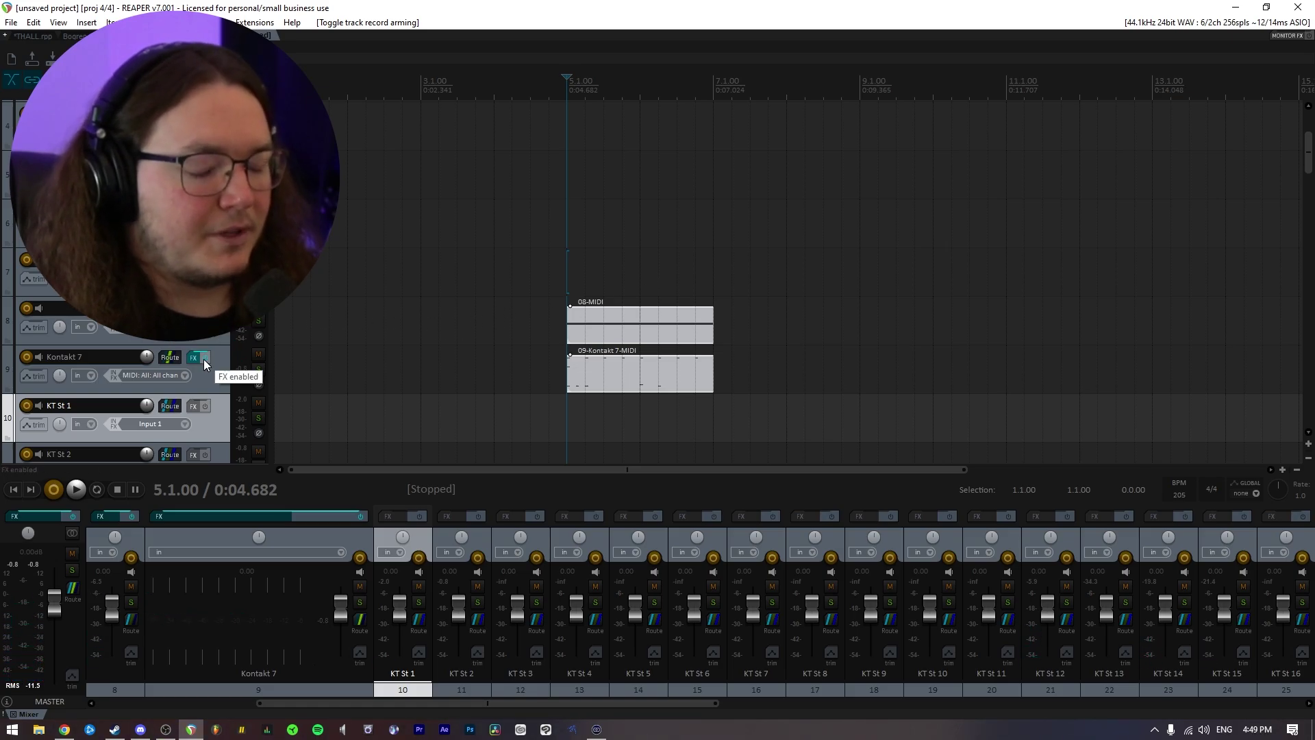
pyautogui.press('space')
pyautogui.press('space')
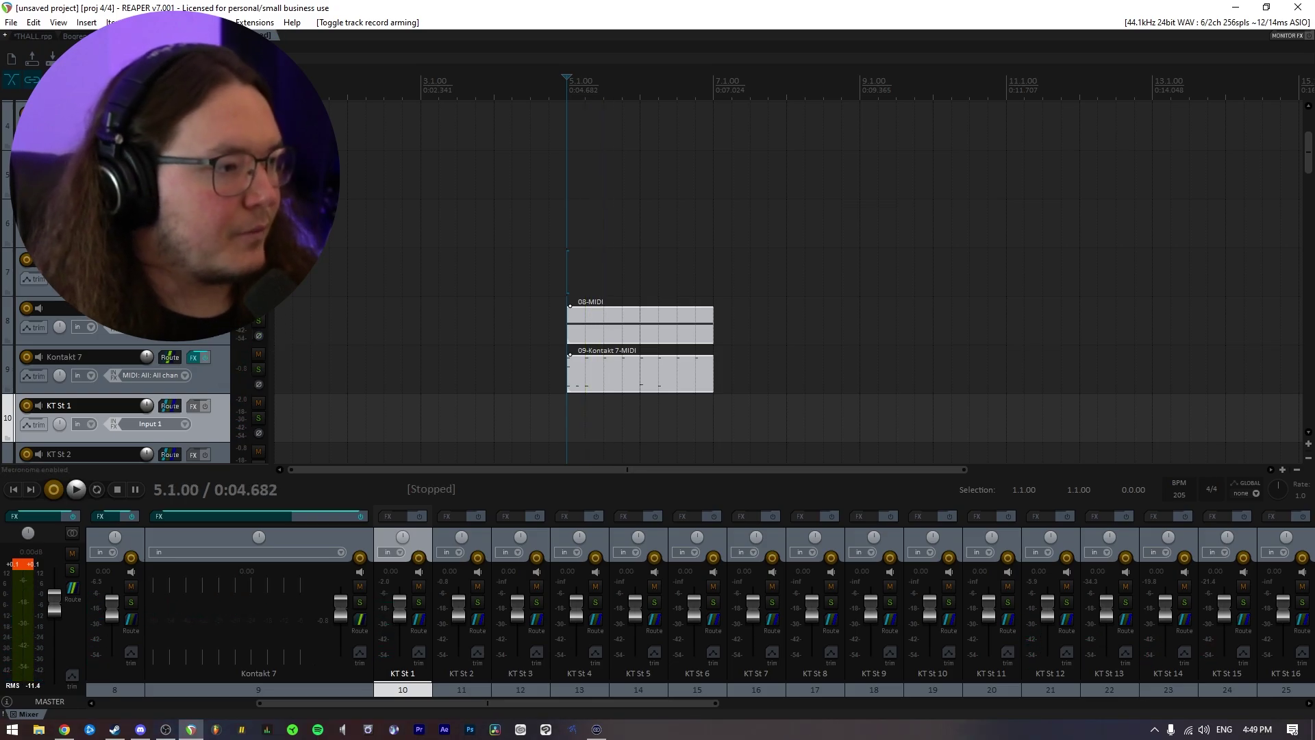
pyautogui.rightClick(89, 79)
pyautogui.moveTo(287, 166); pyautogui.dragTo(637, 147)
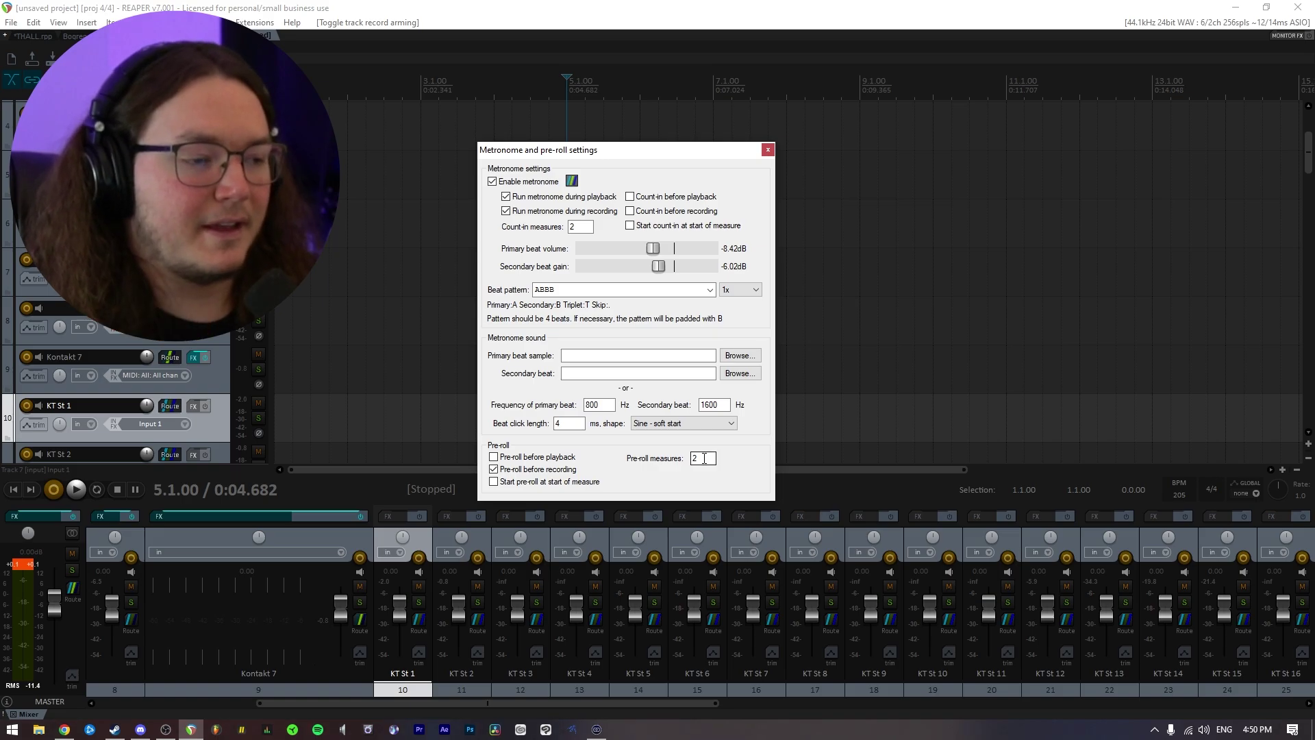
pyautogui.press('Escape')
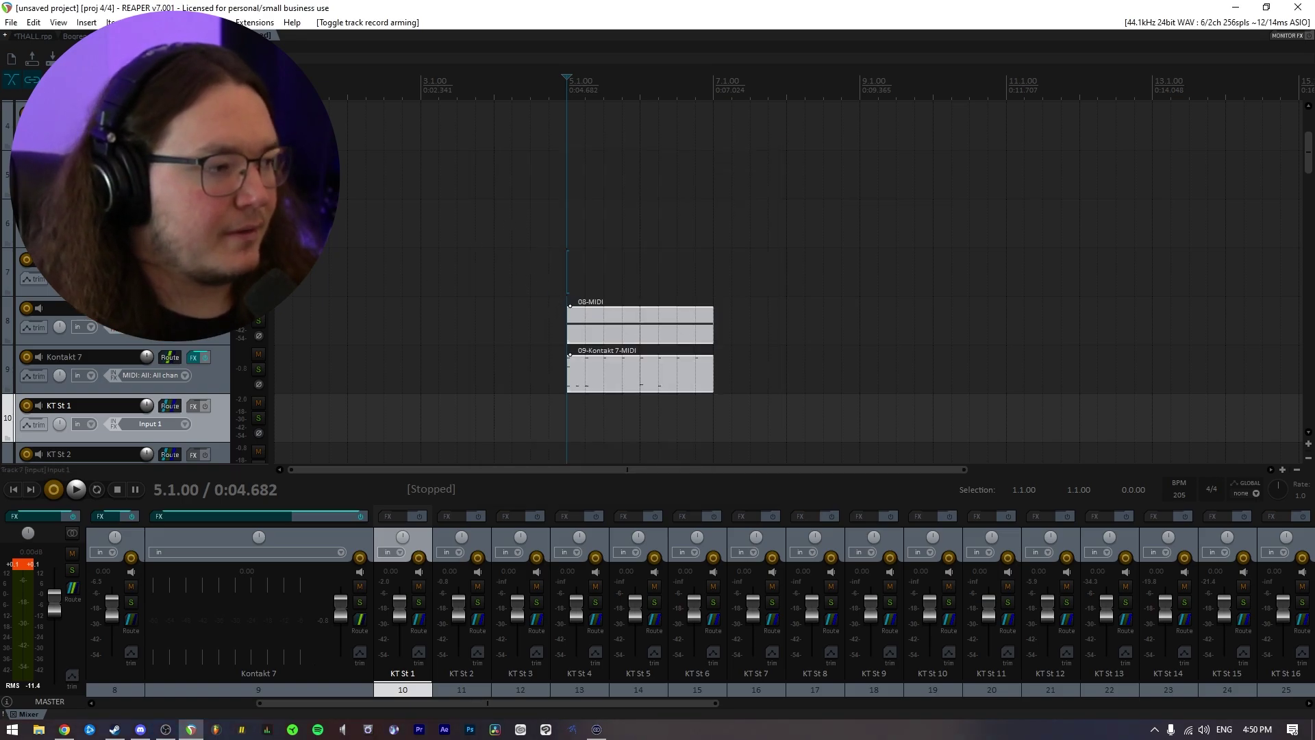
# Record a pre-rolled take on track 5 from bar 3, then trim it to start at bar 5
pyautogui.click(354, 193)
pyautogui.click(564, 179)
pyautogui.click(422, 171)
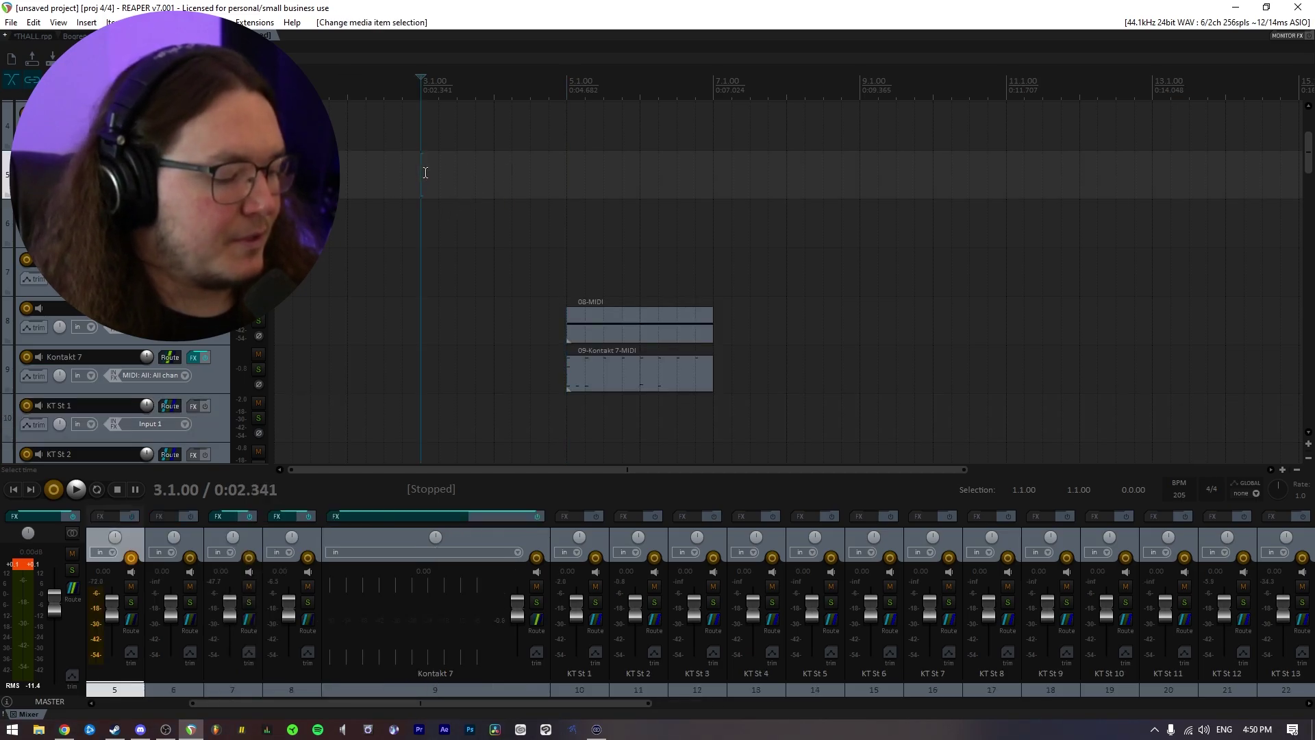
pyautogui.hotkey('ctrl', 'r')
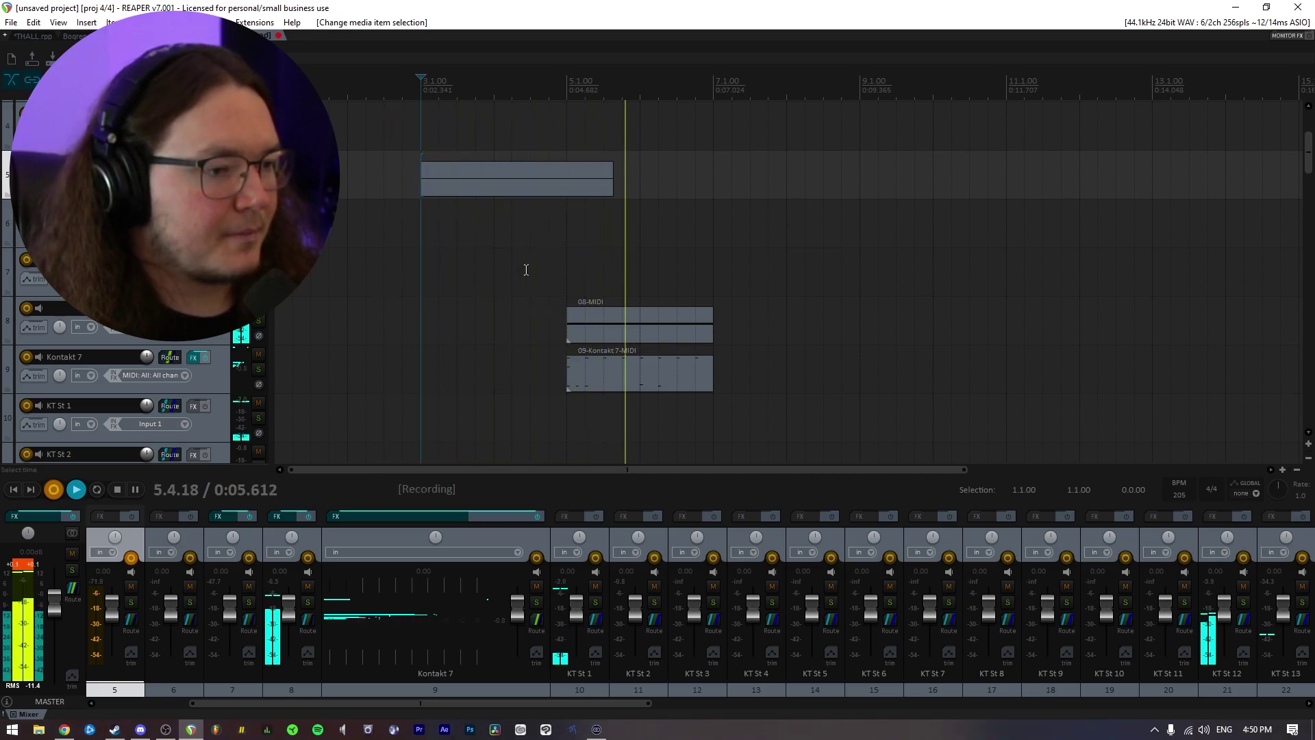
pyautogui.press('space')
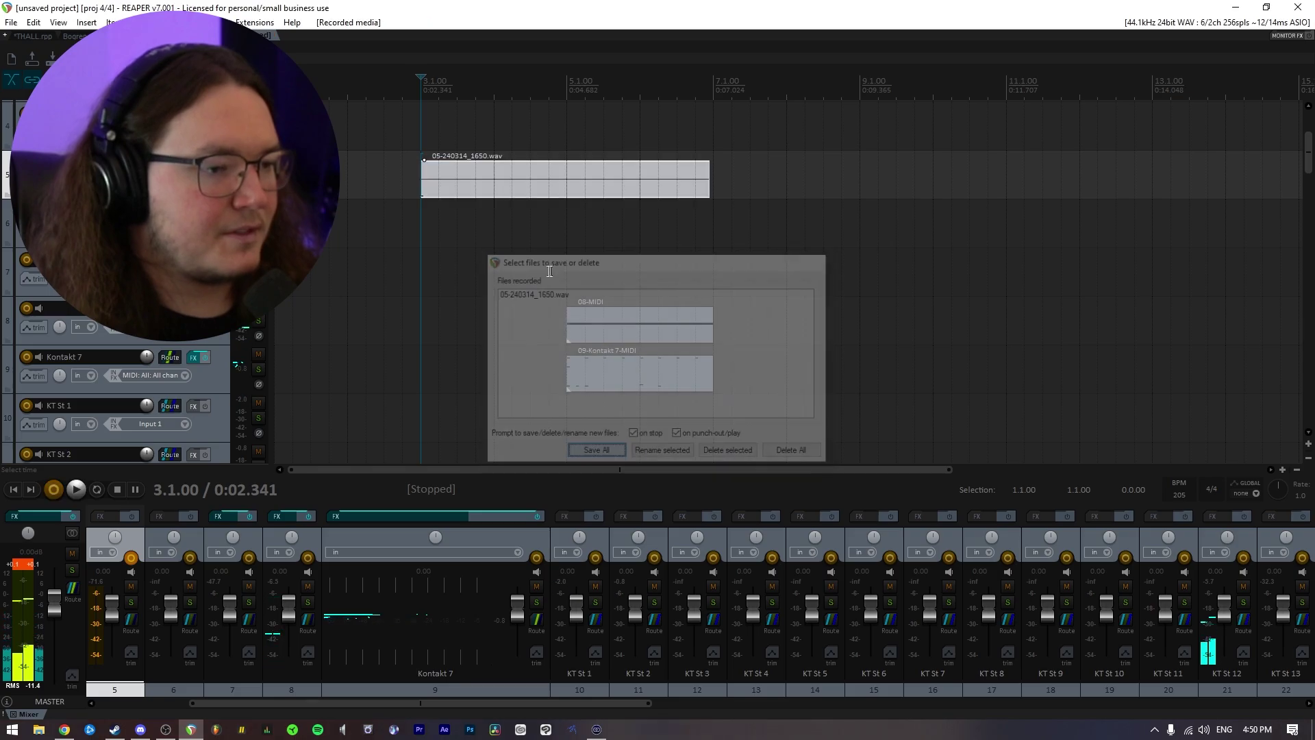
pyautogui.press('Return')
pyautogui.moveTo(425, 178); pyautogui.dragTo(567, 191)
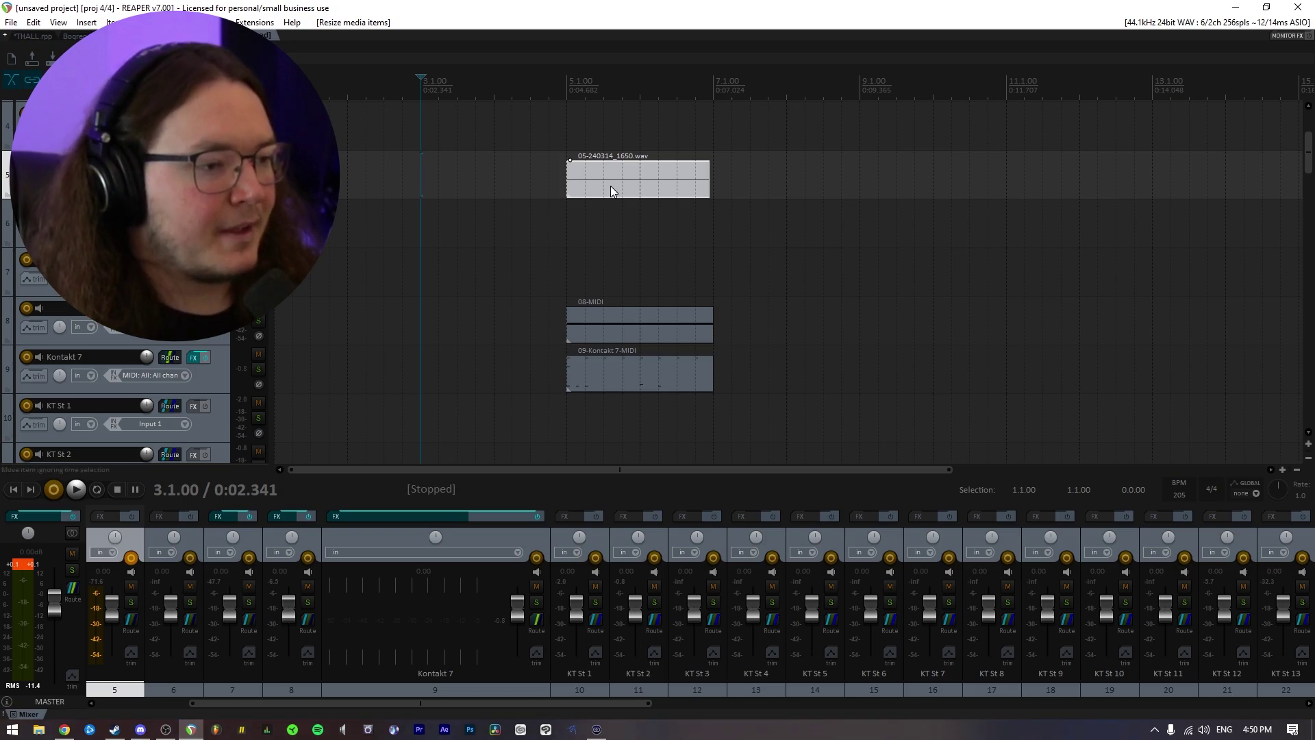
pyautogui.moveTo(553, 179); pyautogui.dragTo(339, 168)
# Record a test second take near bar 6, undo it, and return the cursor to bar 5
pyautogui.click(663, 215)
pyautogui.hotkey('ctrl', 'r')
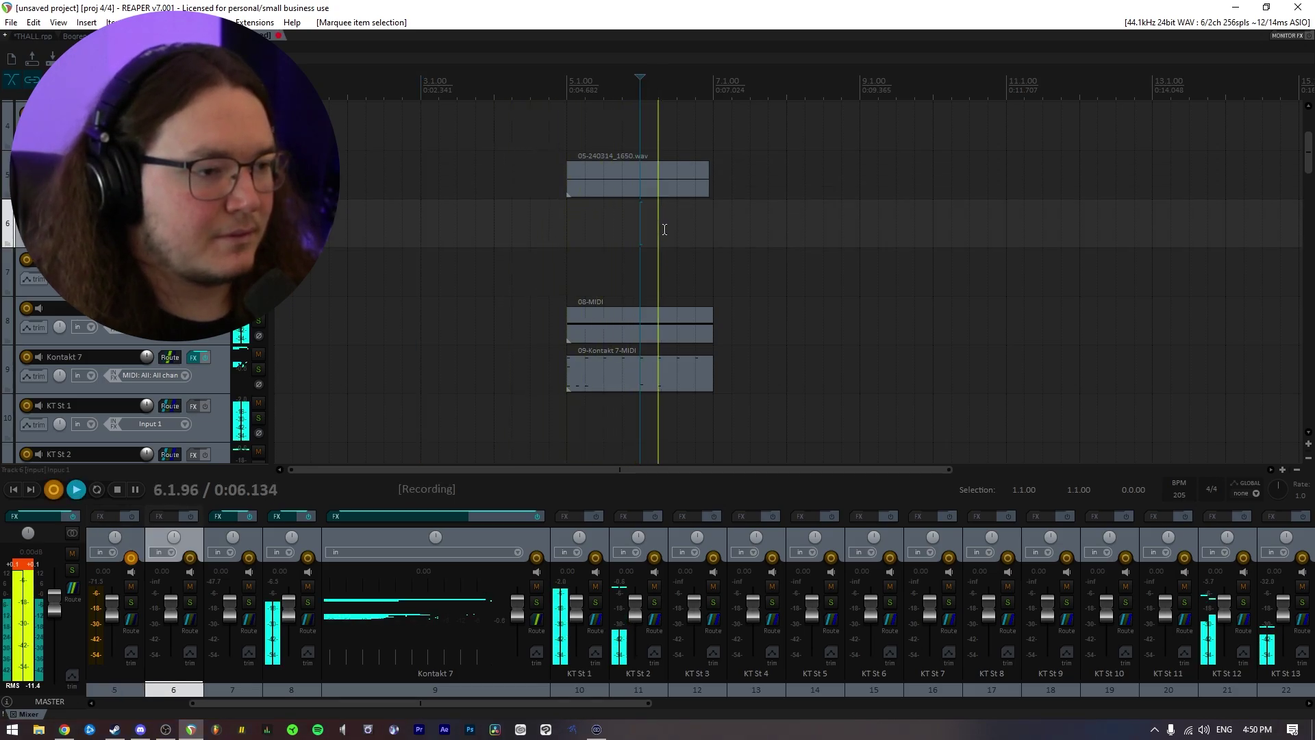
pyautogui.press('space')
pyautogui.press('Return')
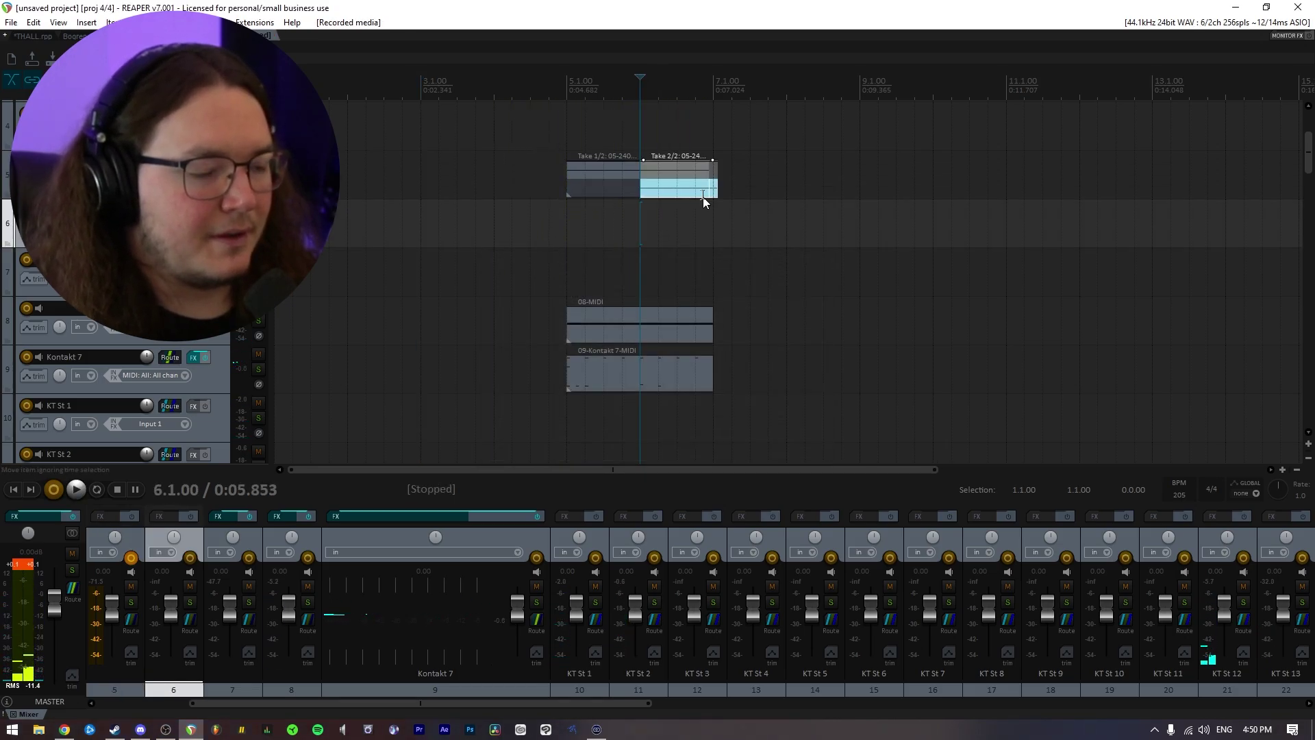
pyautogui.moveTo(714, 200)
pyautogui.mouseDown()
pyautogui.moveTo(706, 186)
pyautogui.moveTo(737, 187)
pyautogui.moveTo(707, 193)
pyautogui.mouseUp()
pyautogui.hotkey('ctrl', 'z')
pyautogui.hotkey('ctrl', 'z')
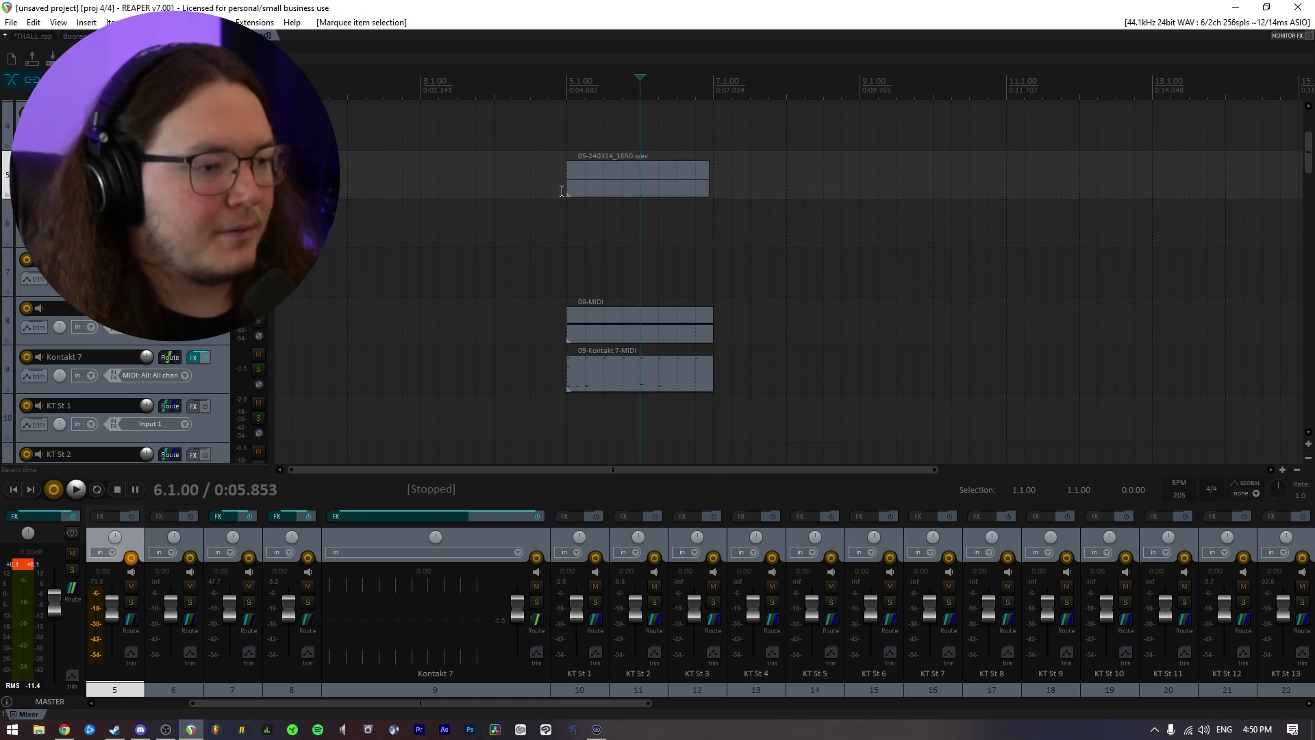
pyautogui.click(566, 219)
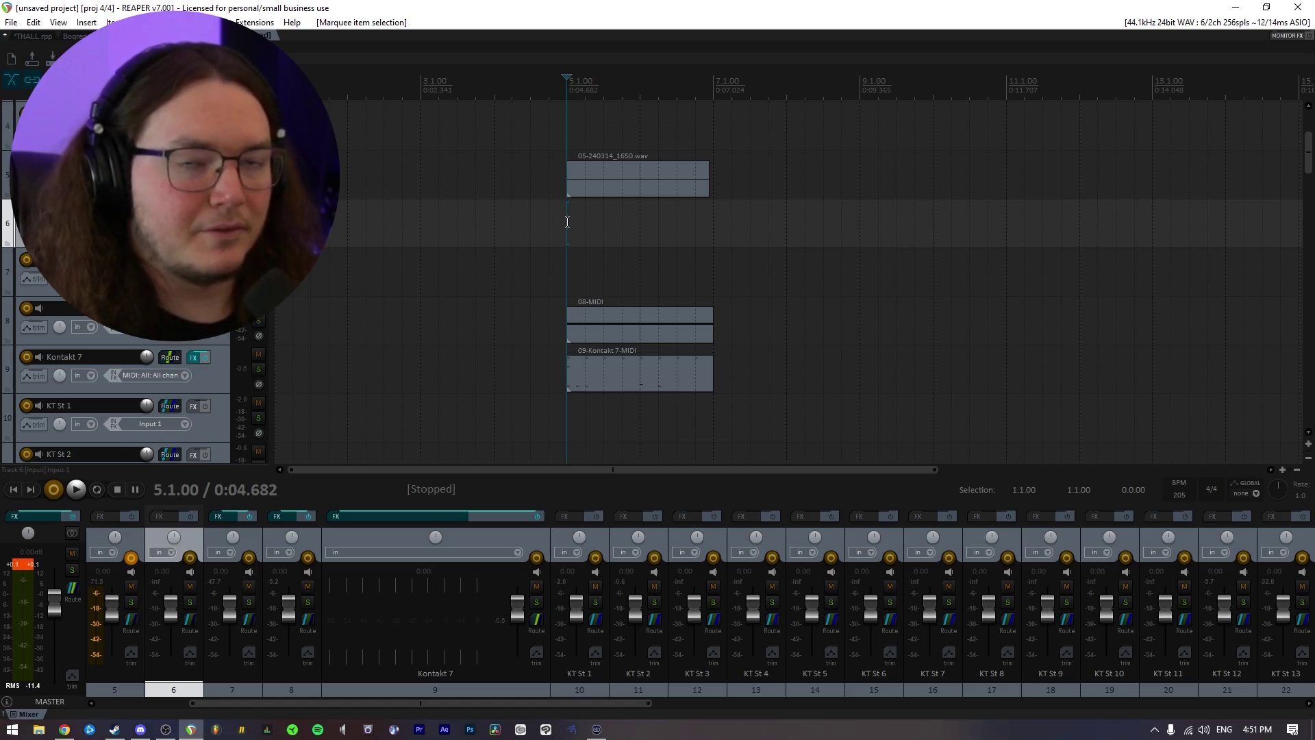
pyautogui.press('F9')
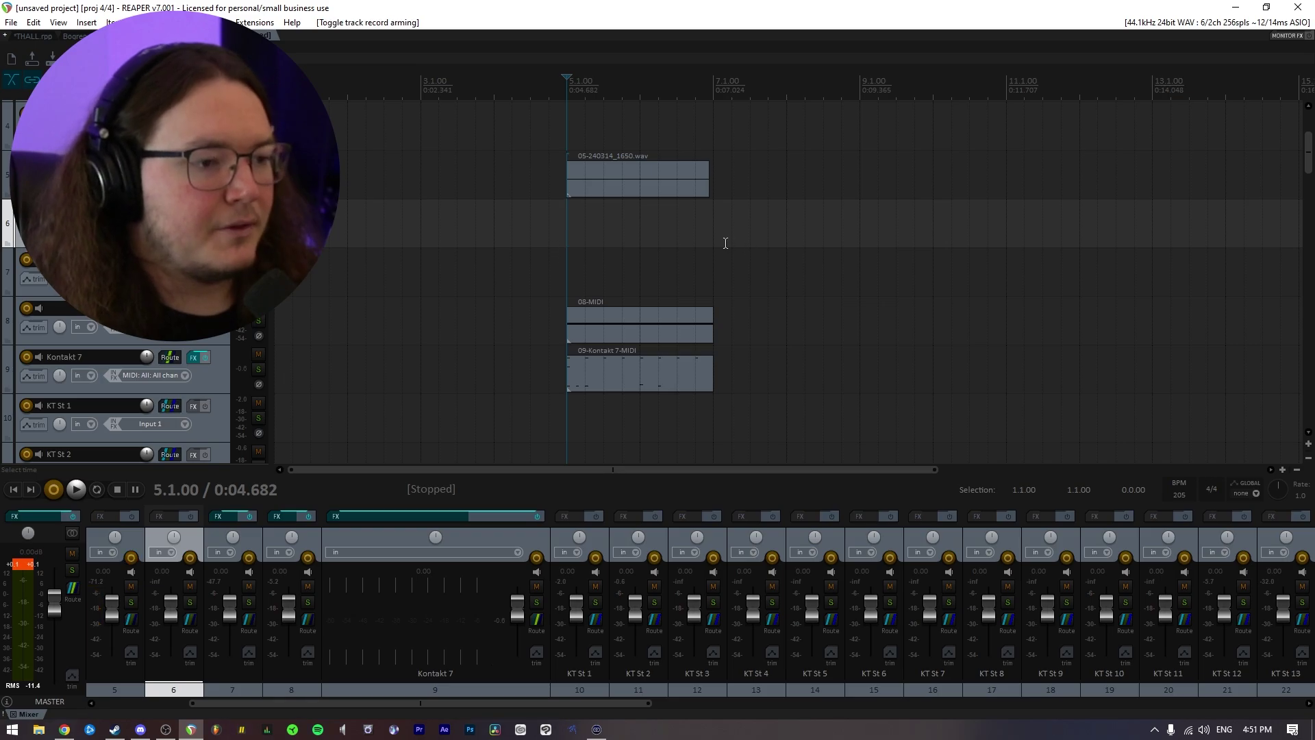
# Open the action list and the Custom: ReRecord action editor
pyautogui.click(761, 222)
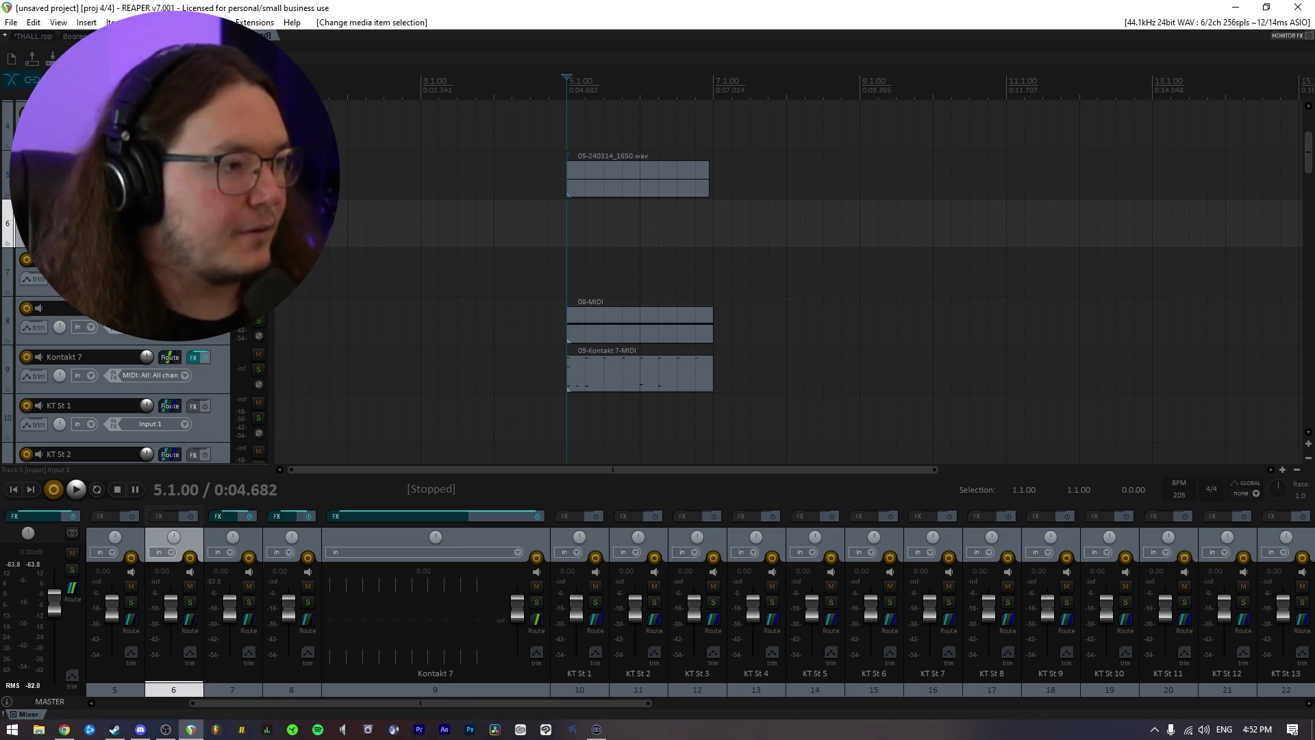
pyautogui.hotkey('alt', 'a')
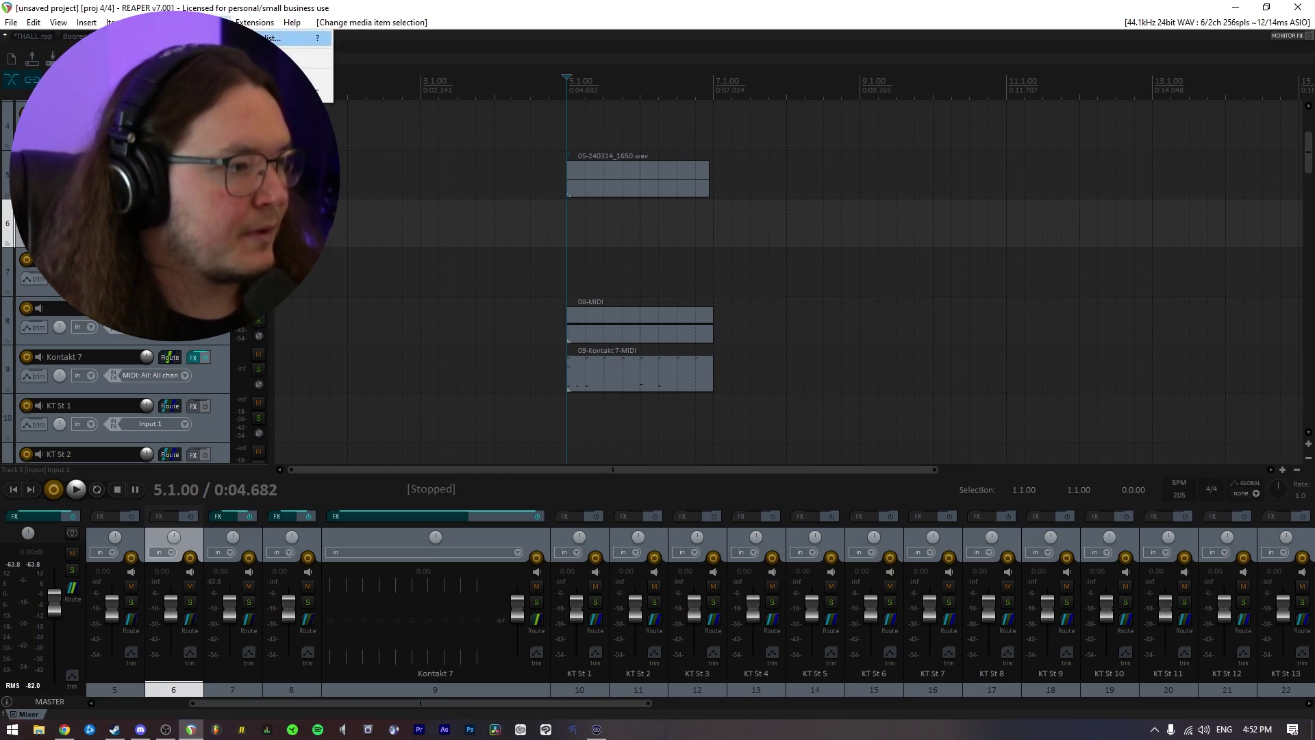
pyautogui.press('Return')
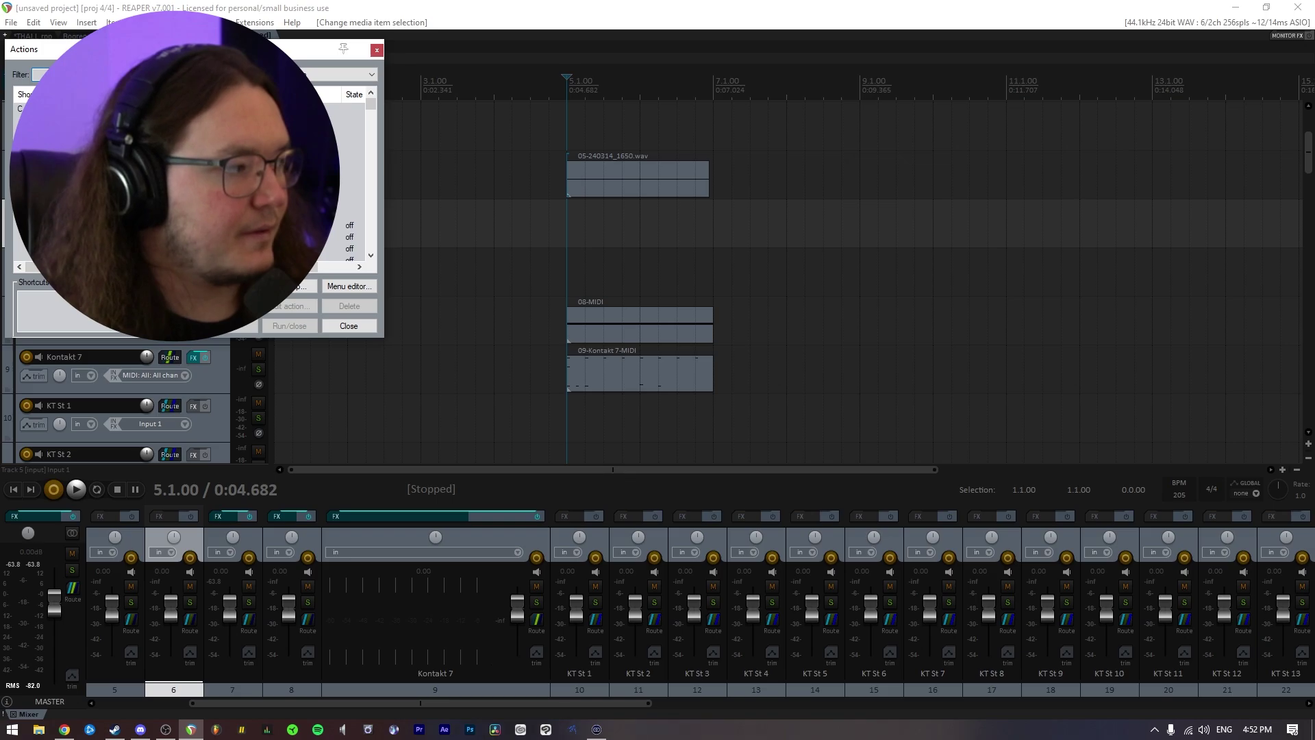
pyautogui.moveTo(237, 57); pyautogui.dragTo(705, 55)
pyautogui.click(589, 106)
pyautogui.click(757, 303)
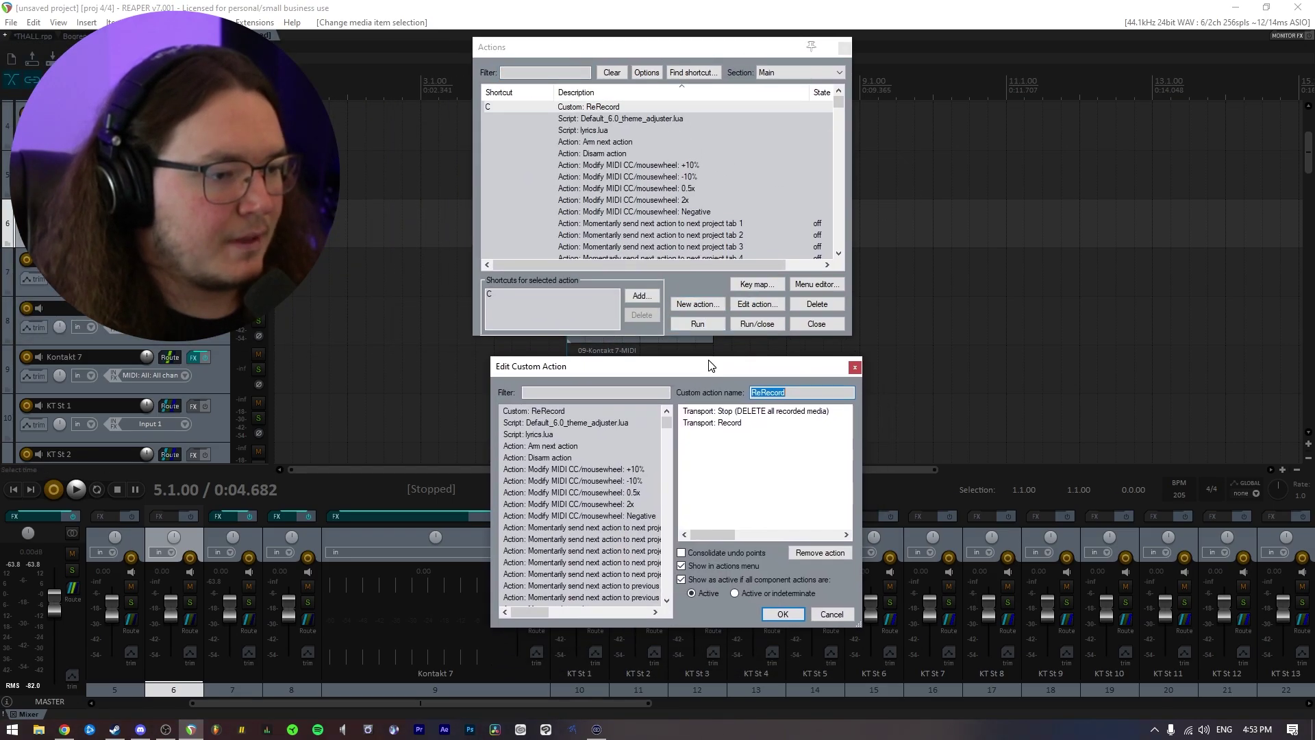
pyautogui.moveTo(701, 365); pyautogui.dragTo(687, 90)
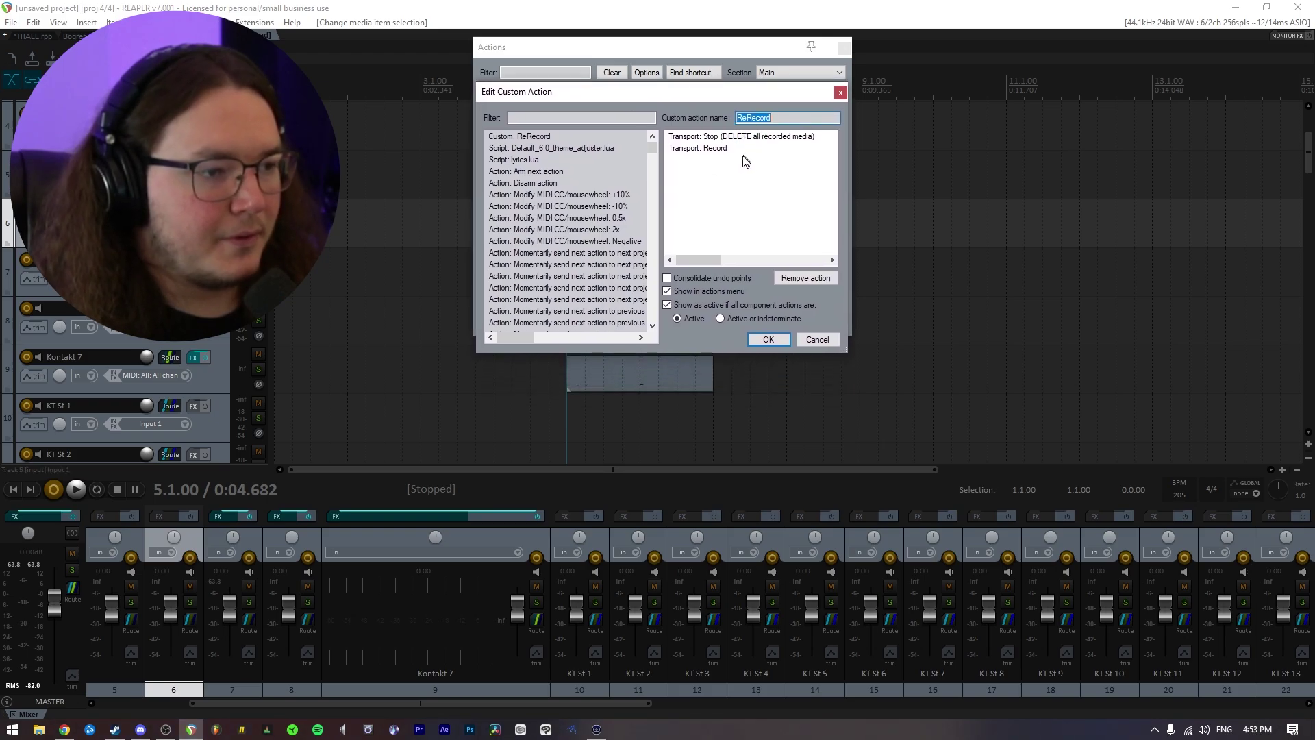
# Check that ReRecord contains Transport: Stop (DELETE all recorded media) and Transport: Record, searching 'transport: stop'
pyautogui.click(689, 140)
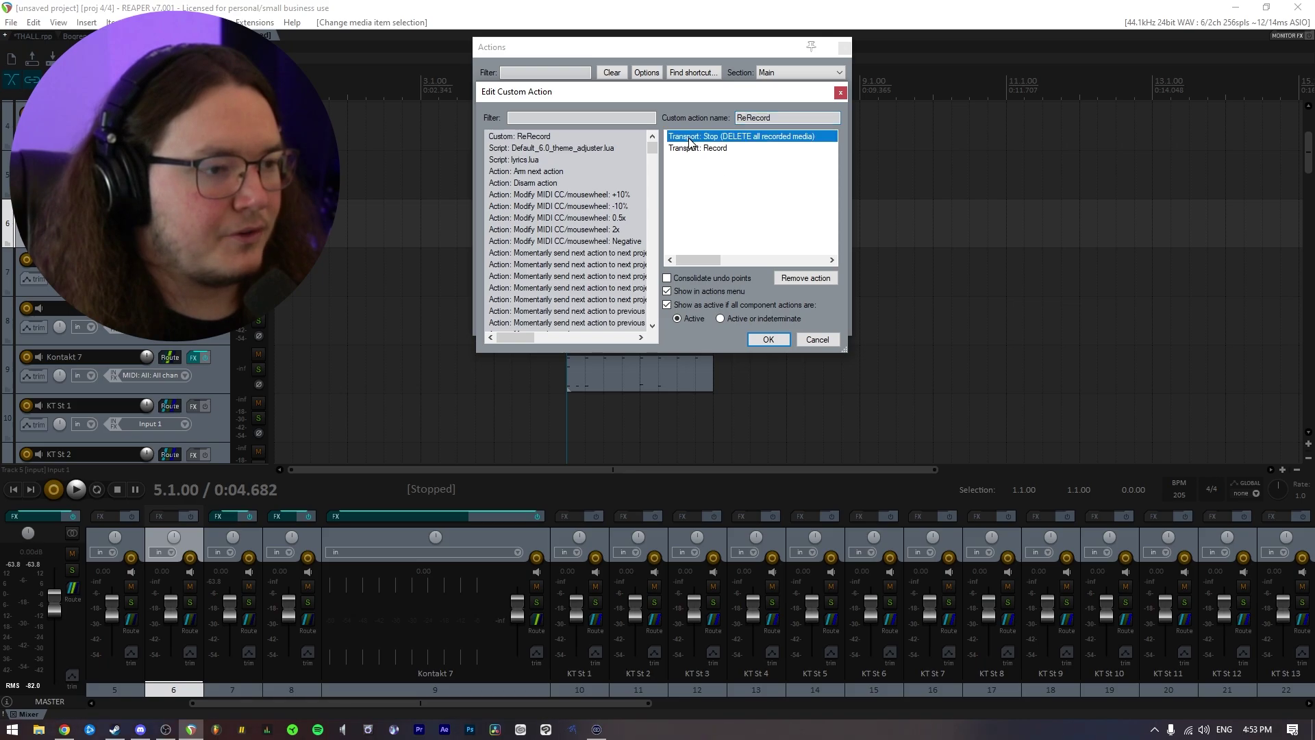
pyautogui.click(522, 121)
pyautogui.write('tr')
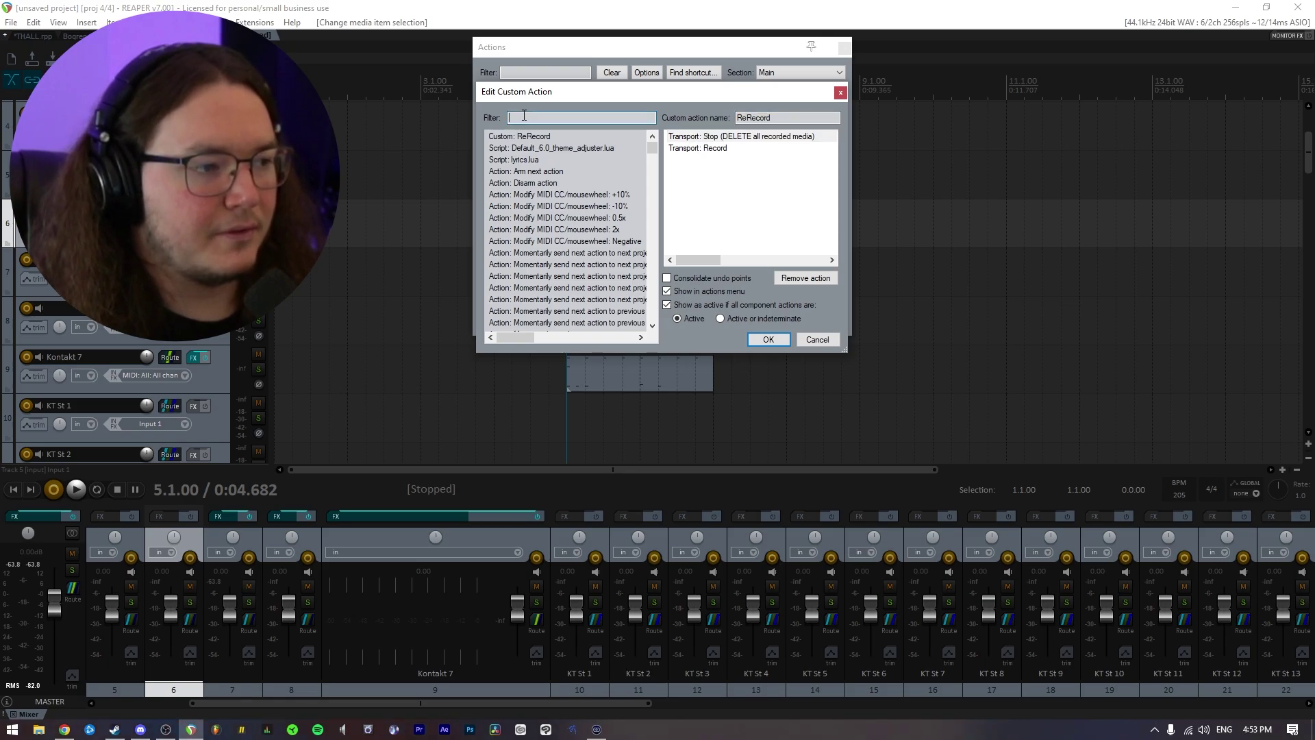
pyautogui.write('ansport: stop')
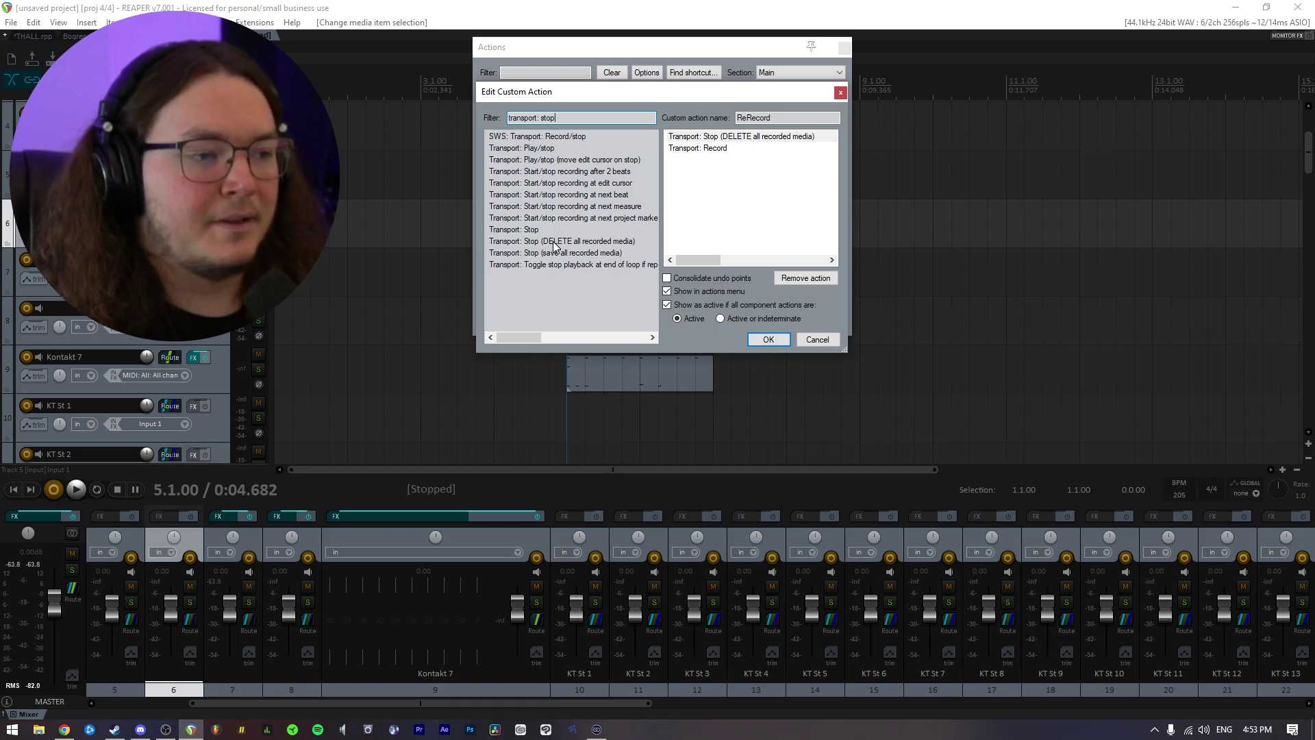
pyautogui.click(721, 149)
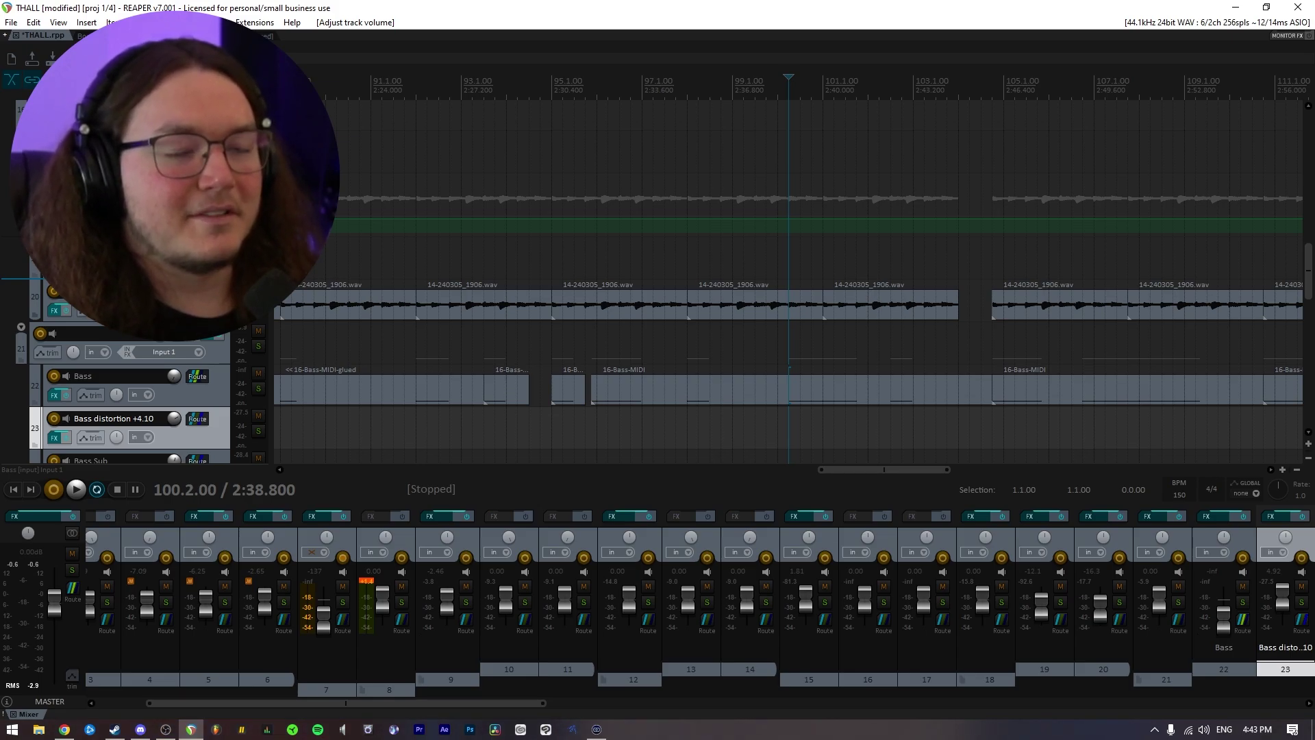
pyautogui.scroll(-5, 836, 317)
pyautogui.scroll(3, 836, 317)
pyautogui.scroll(3, 1110, 371)
pyautogui.scroll(5, 1110, 370)
pyautogui.scroll(-2, 1110, 370)
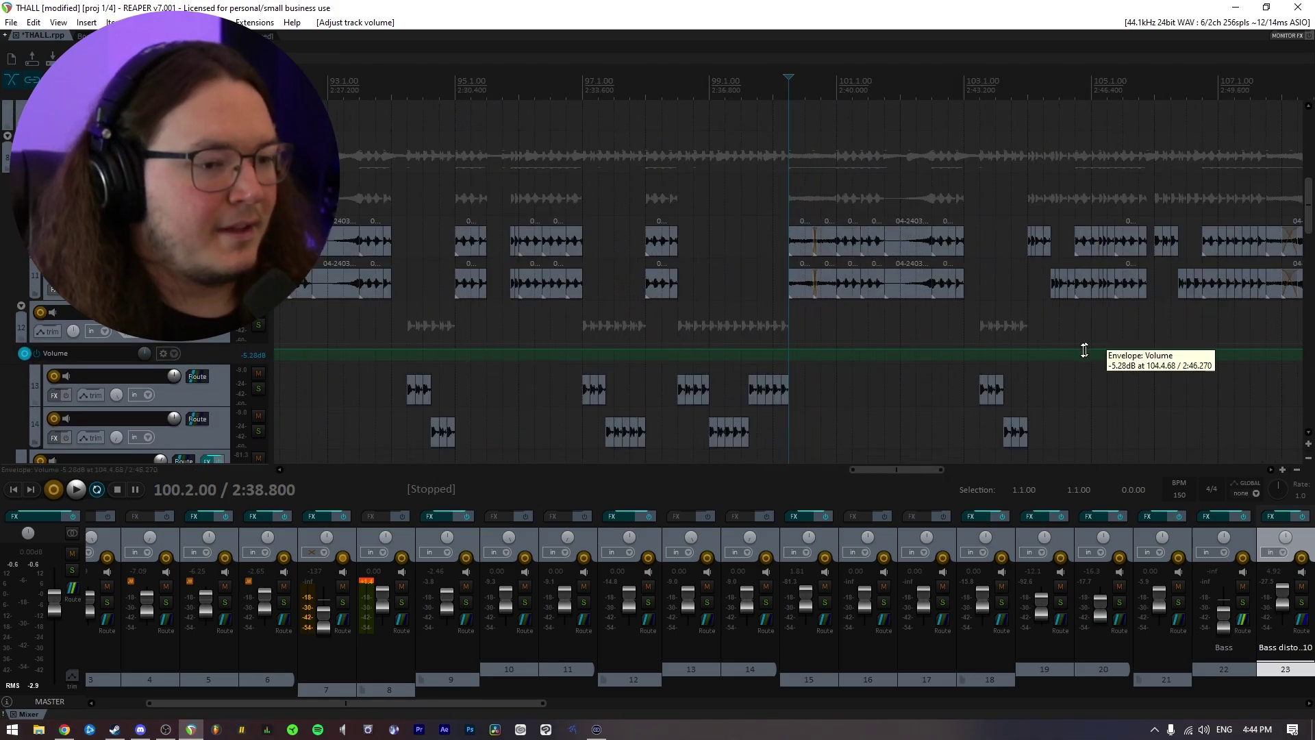
pyautogui.click(886, 325)
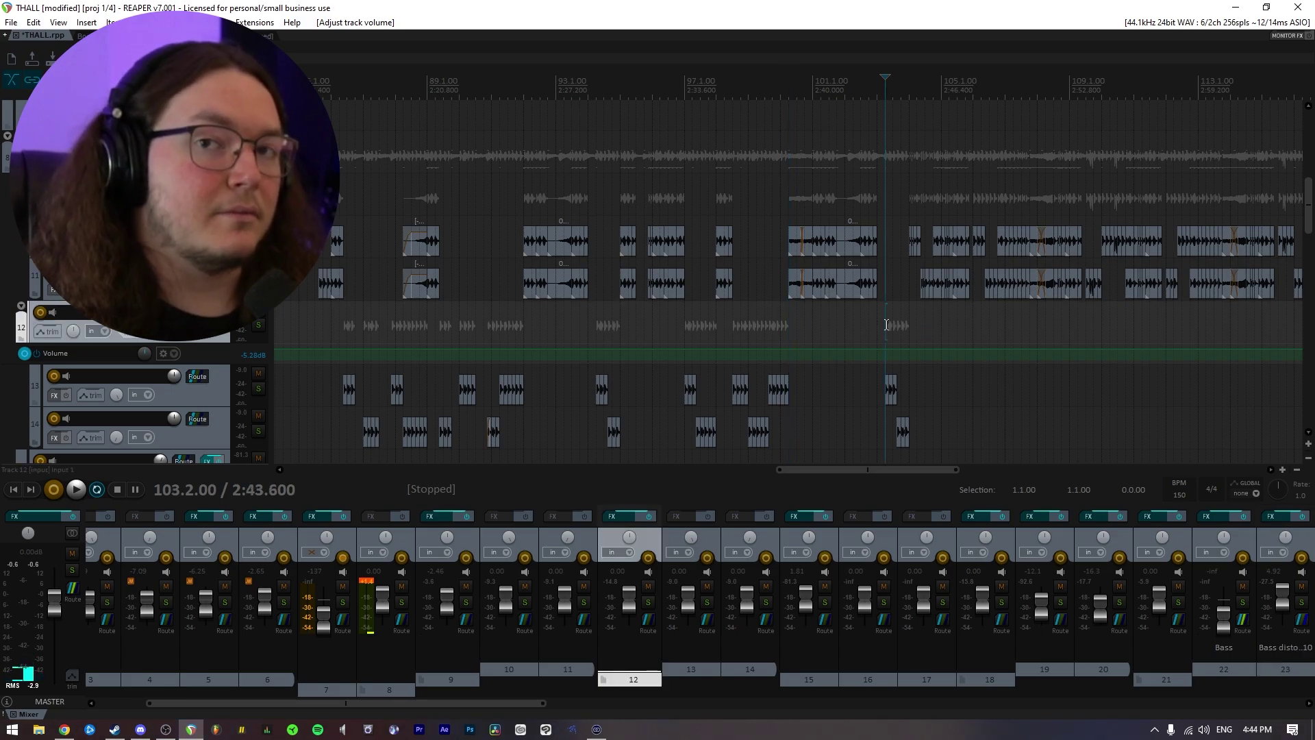
pyautogui.press('space')
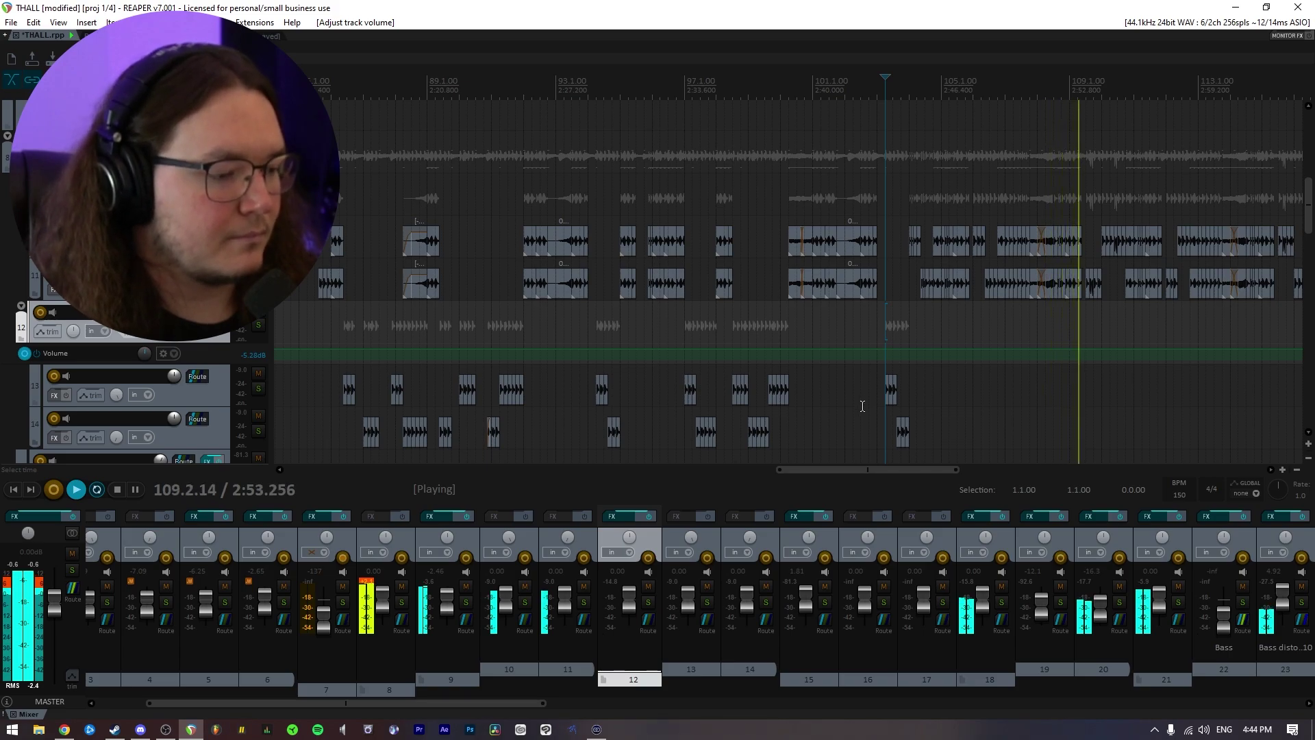
pyautogui.scroll(-2, 862, 406)
pyautogui.scroll(-1, 196, 396)
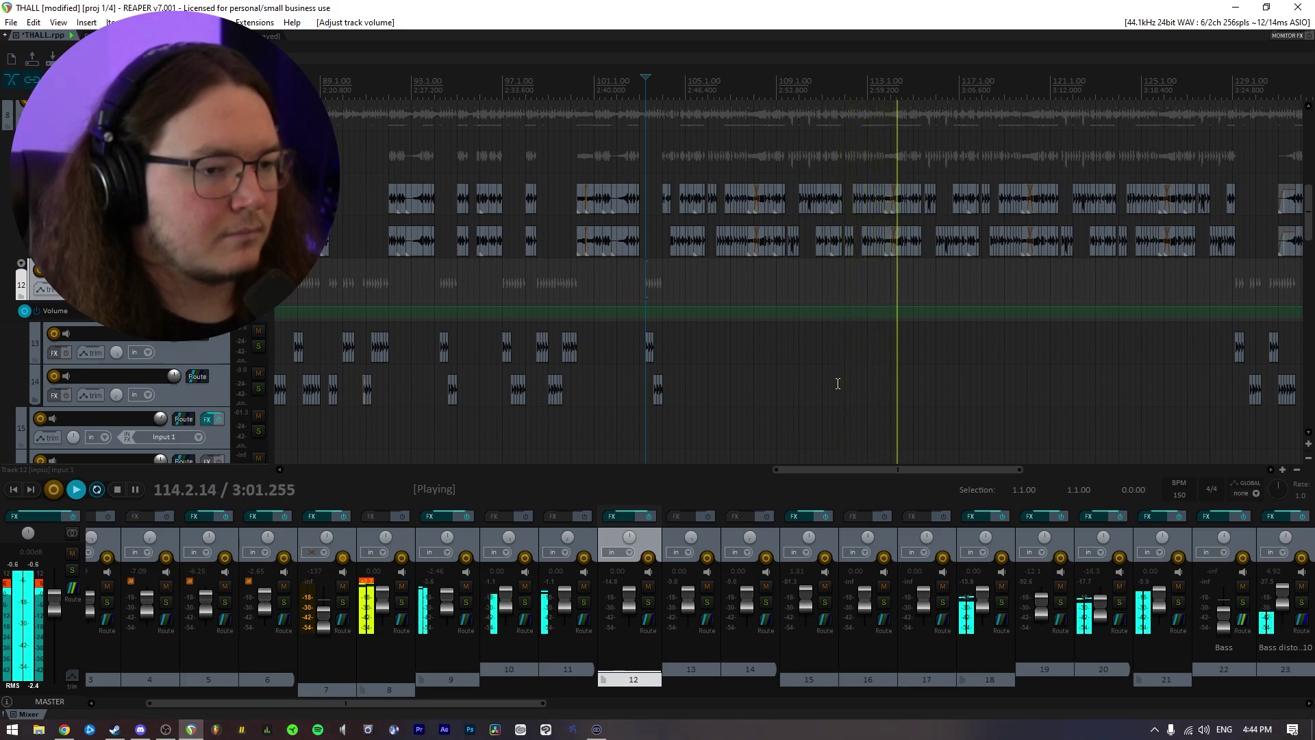
pyautogui.press('space')
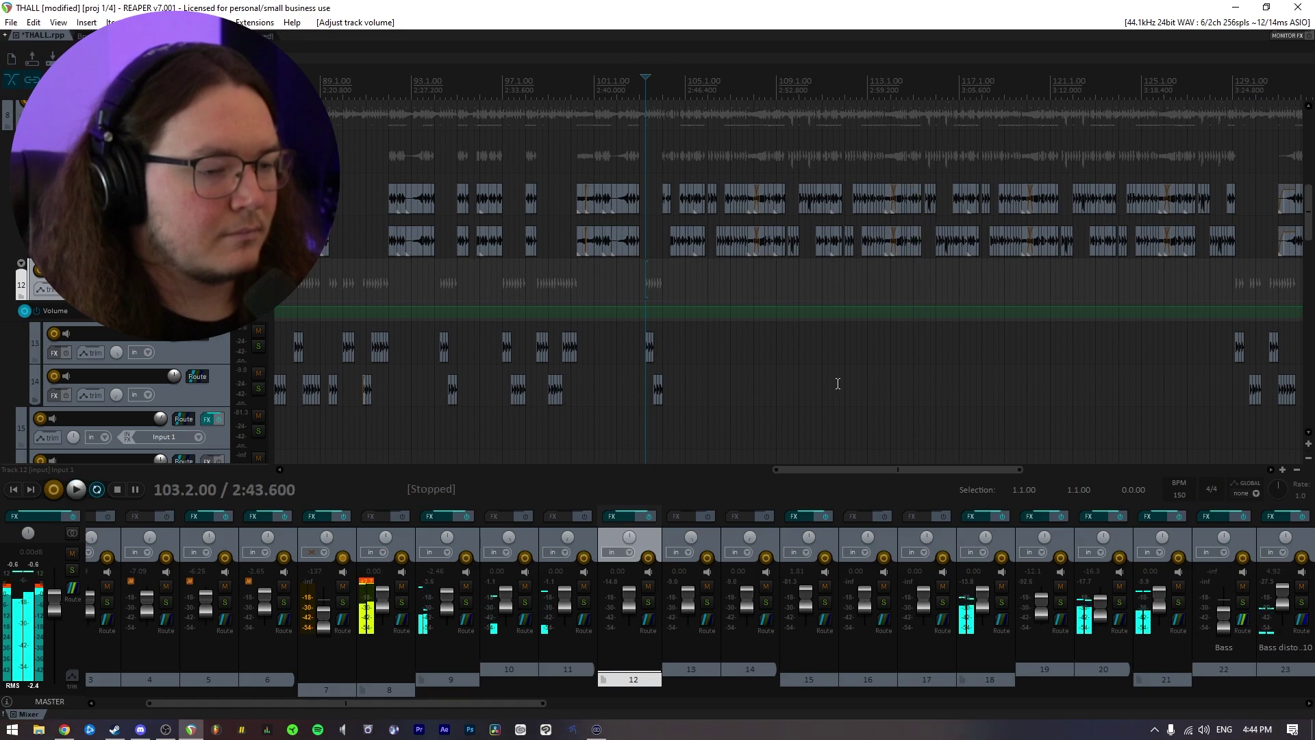